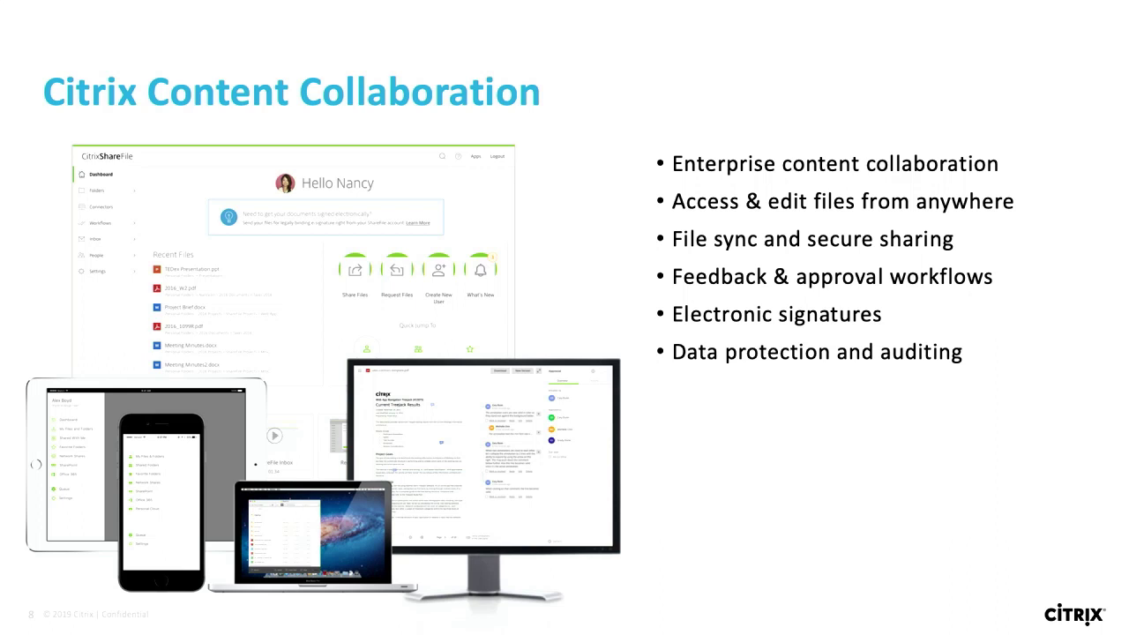
Advance past the Content Collaboration slide to the embedded ShareFile demo video slide.
{"action": "key", "text": "Right"}
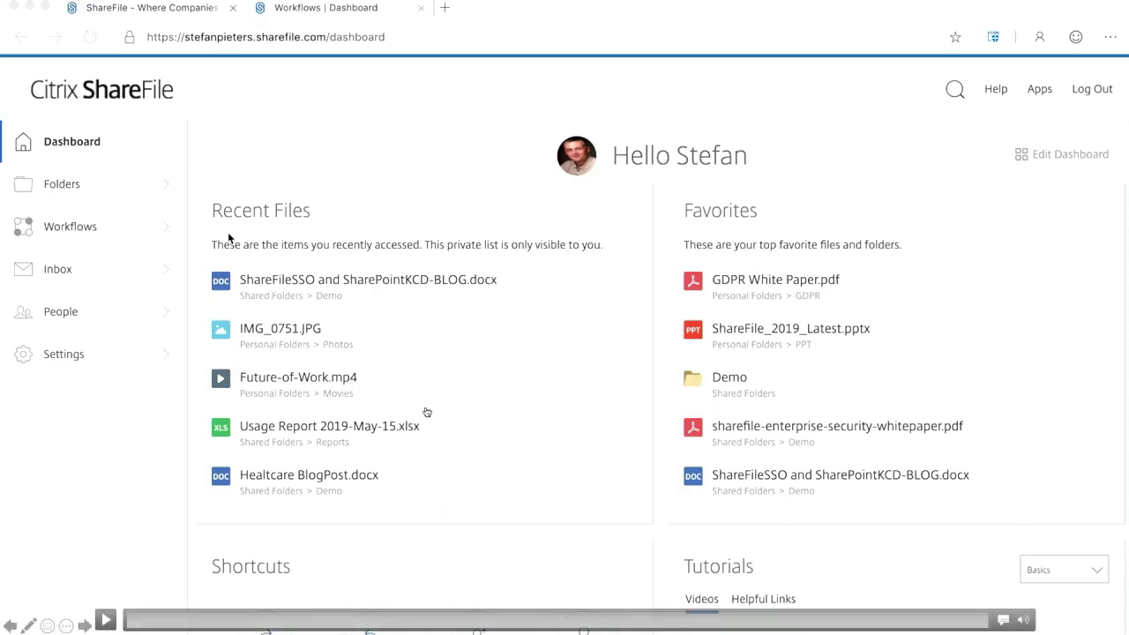
Play the ShareFile demo and name the new workflow 'Synergy quote'.
{"action": "left_click", "coordinate": [106, 622]}
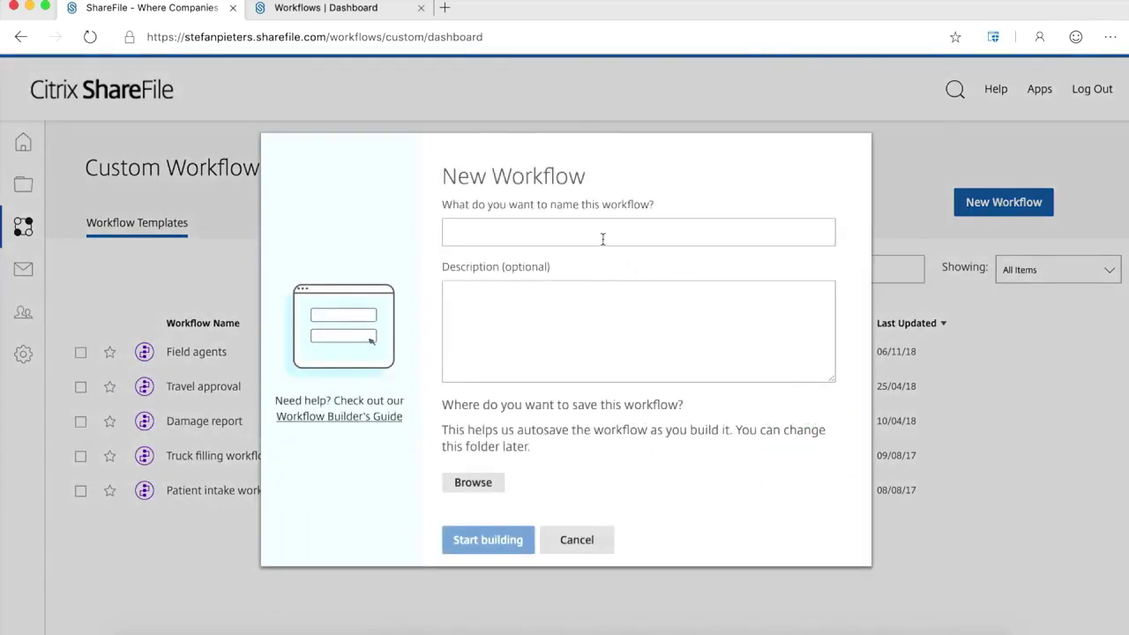
{"action": "left_click", "coordinate": [596, 233]}
{"action": "type", "text": "Synergy "}
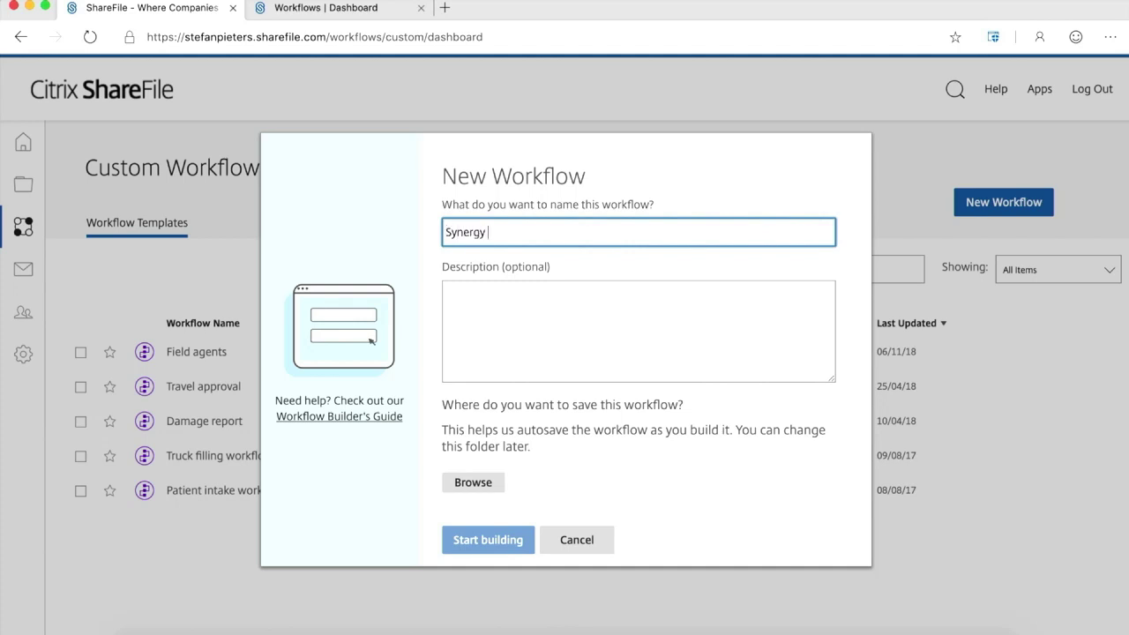
{"action": "type", "text": "quote"}
Set the workflow's save location to Shared Folders > Workflows.
{"action": "left_click", "coordinate": [475, 485]}
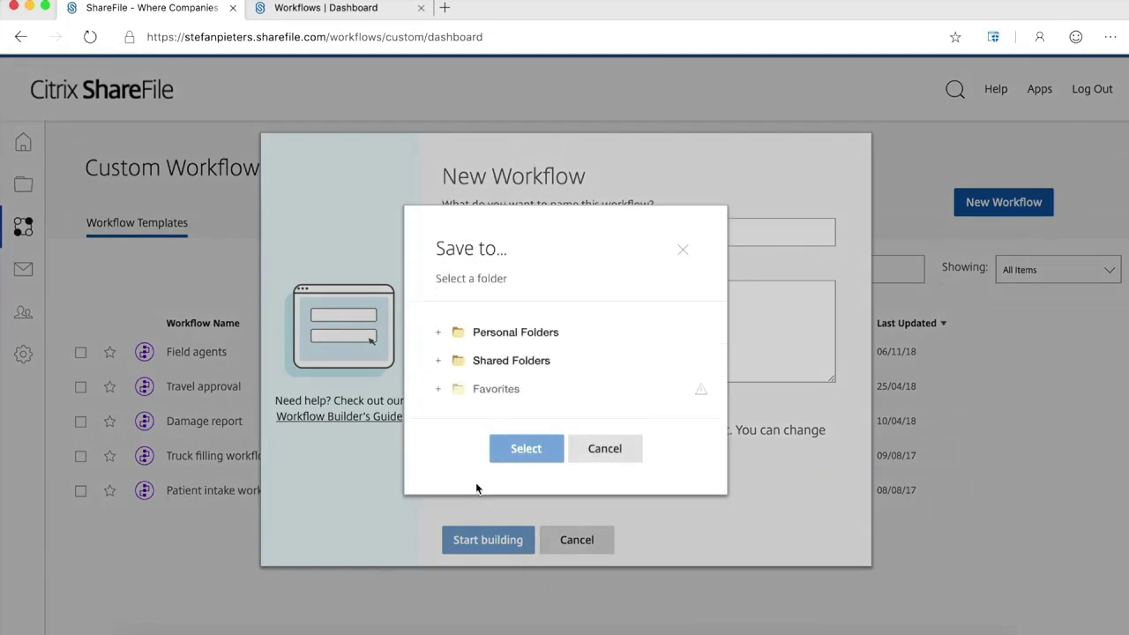
{"action": "left_click", "coordinate": [439, 361]}
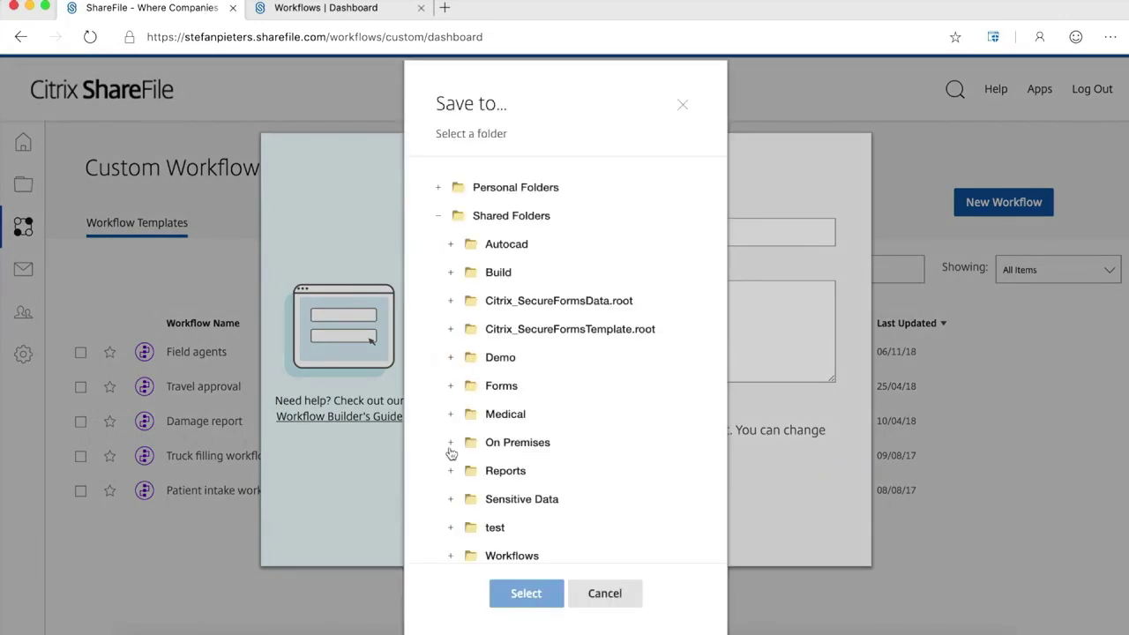
{"action": "left_click", "coordinate": [505, 556]}
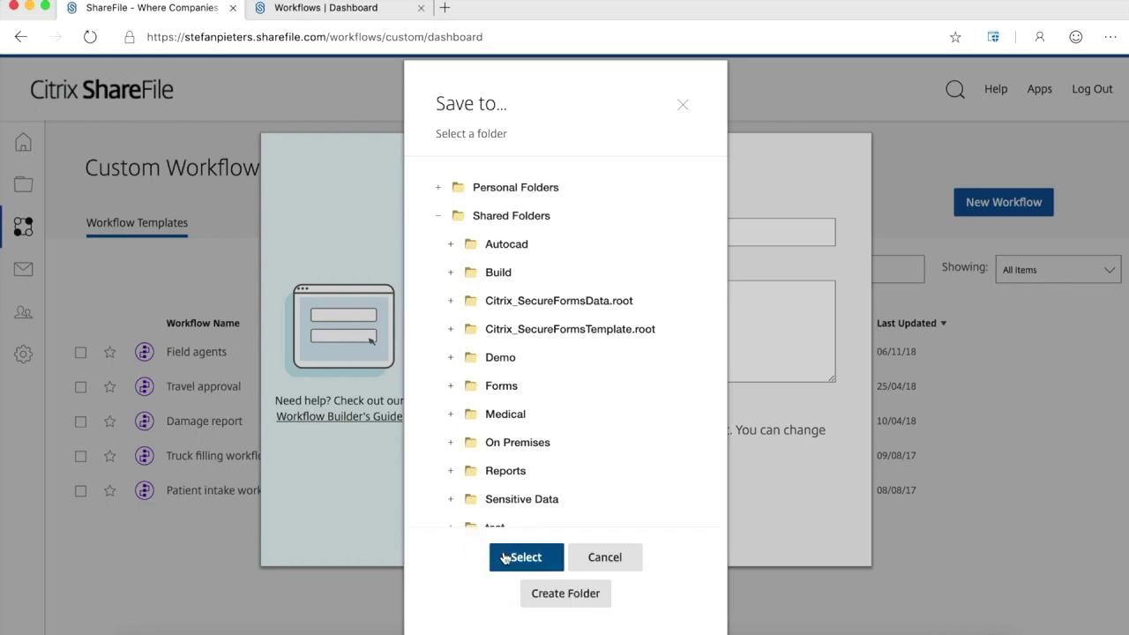
{"action": "left_click", "coordinate": [522, 558]}
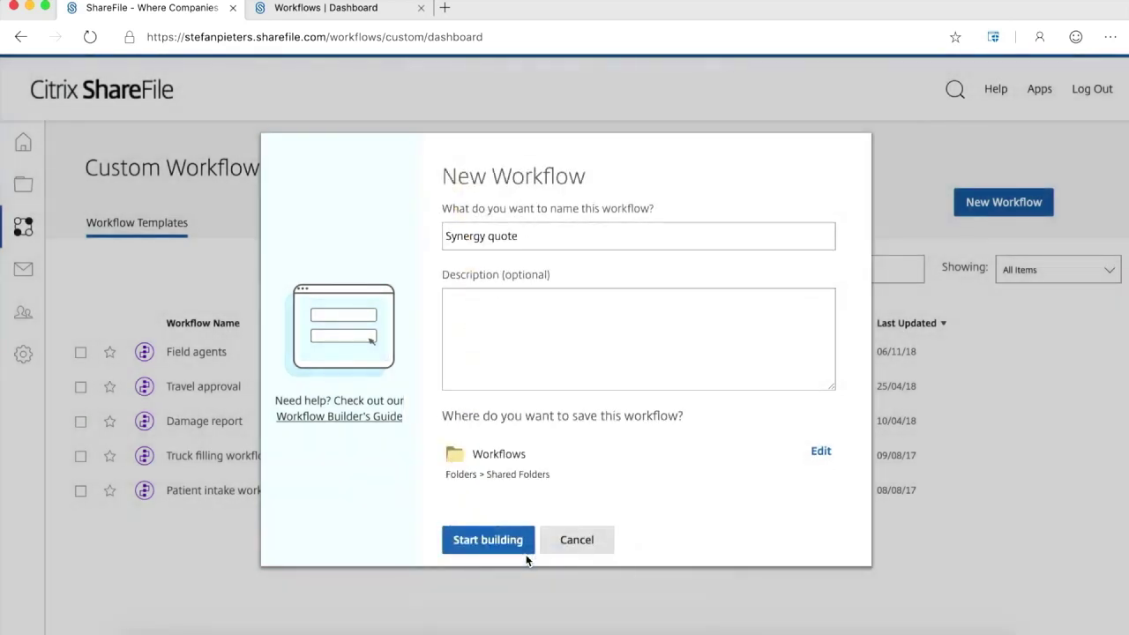
Create the workflow and look at the file-upload trigger and its file-type options.
{"action": "left_click", "coordinate": [489, 540]}
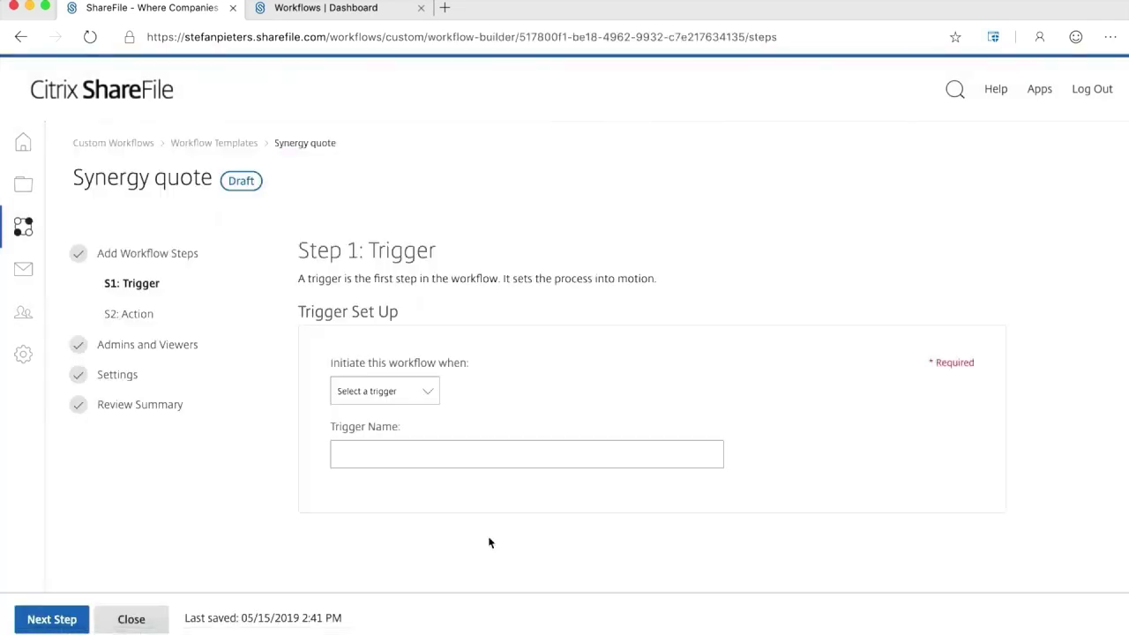
{"action": "left_click", "coordinate": [429, 392]}
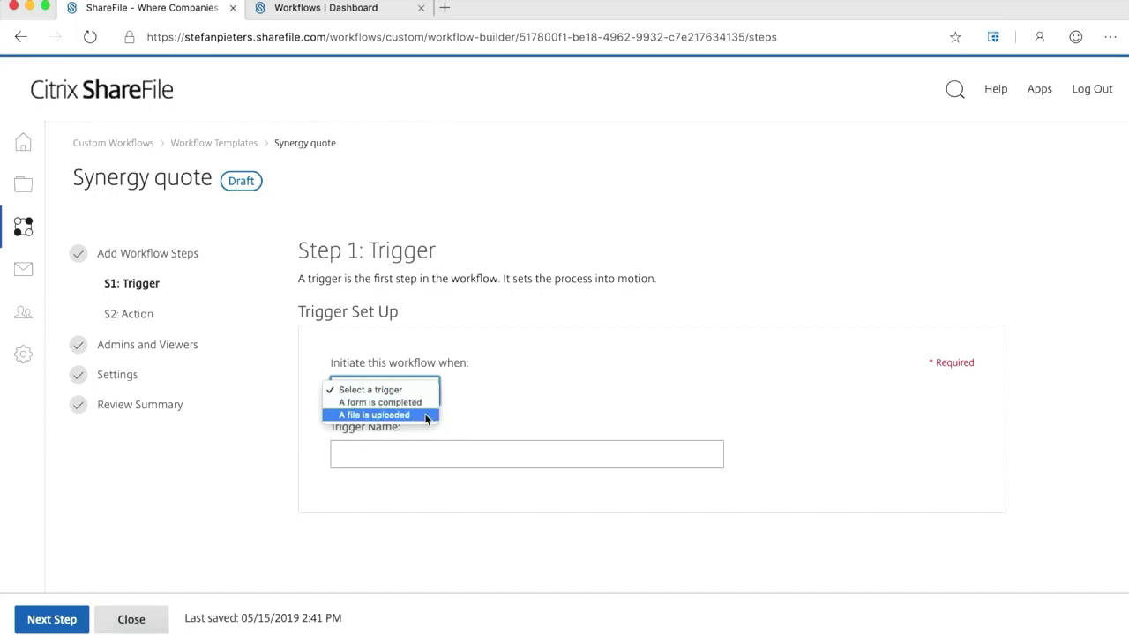
{"action": "left_click", "coordinate": [425, 414]}
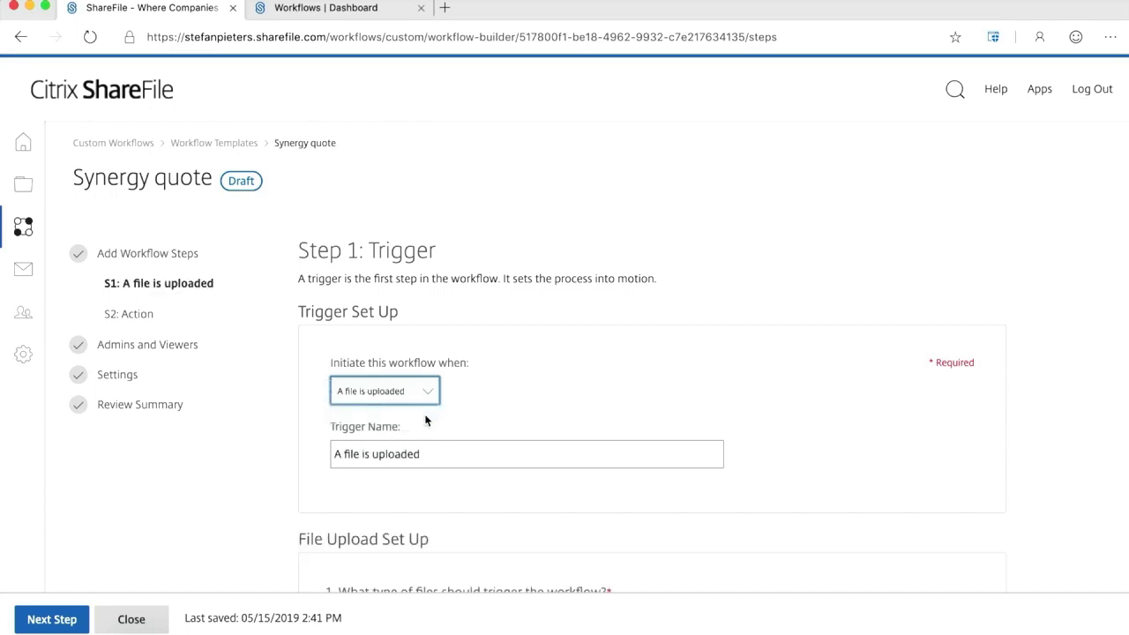
{"action": "scroll", "coordinate": [465, 445], "scroll_direction": "down", "scroll_amount": 3}
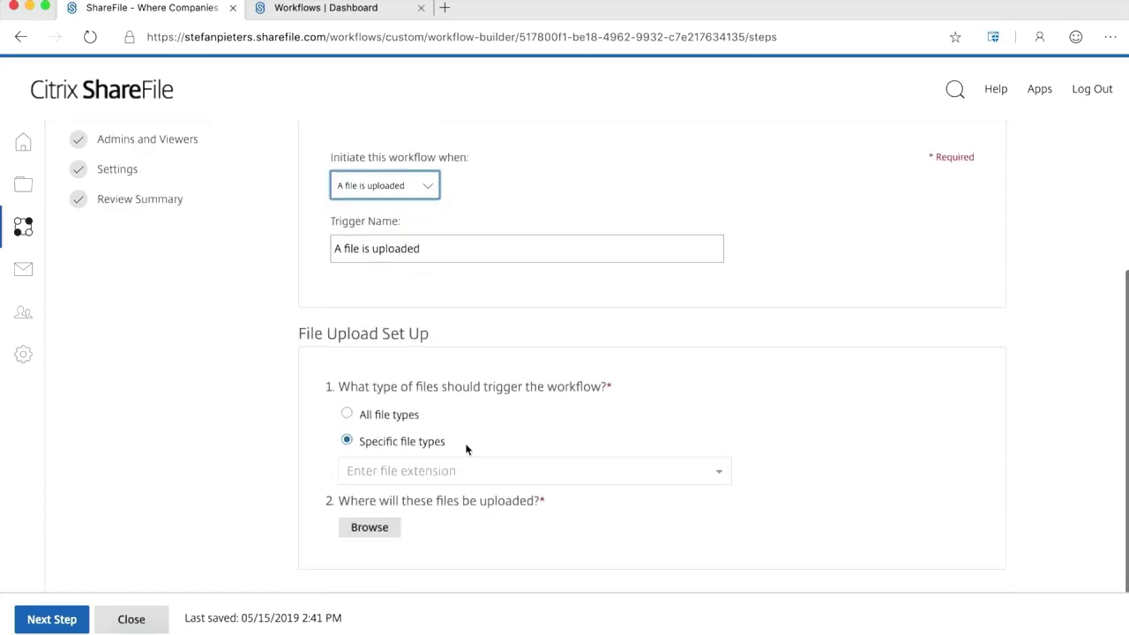
{"action": "left_click", "coordinate": [501, 475]}
{"action": "scroll", "coordinate": [478, 559], "scroll_direction": "down", "scroll_amount": 1}
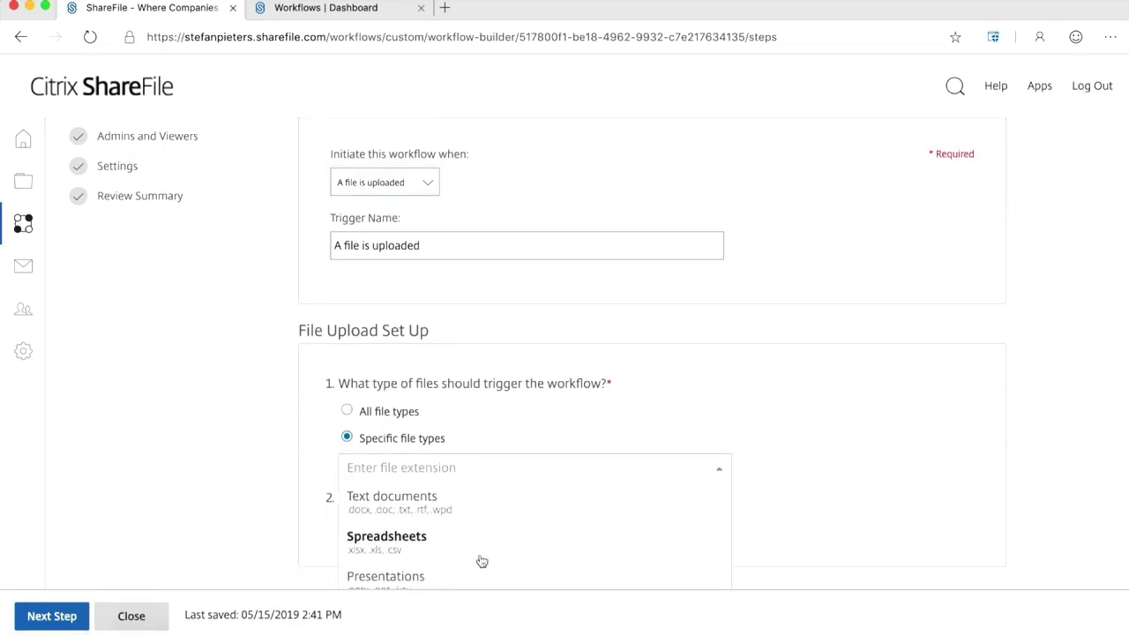
{"action": "left_click", "coordinate": [307, 474]}
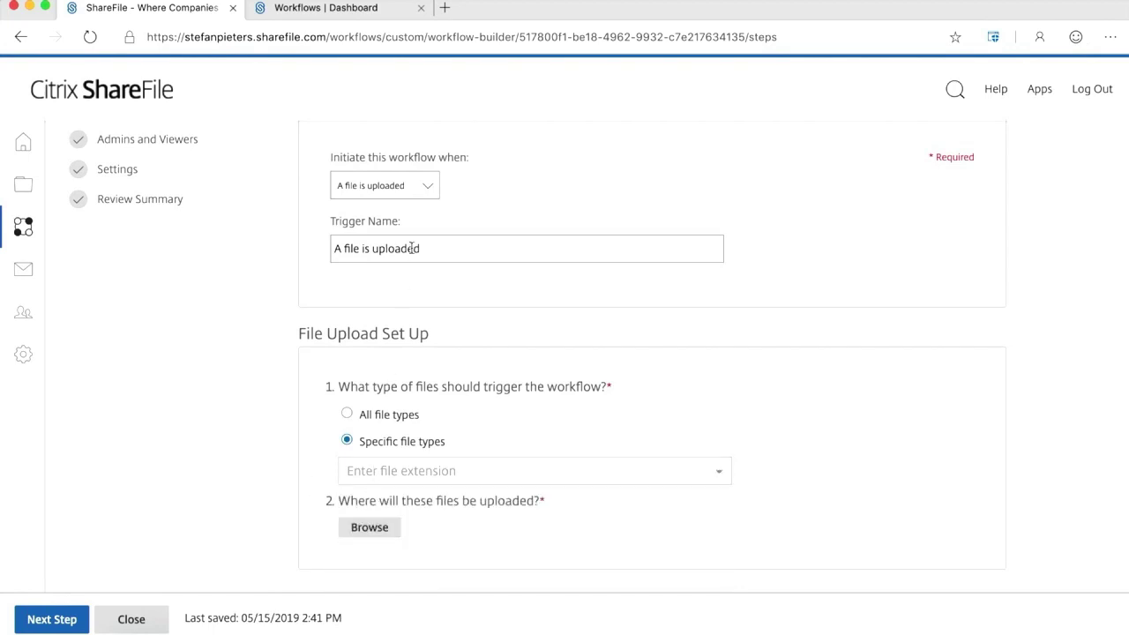
Set the workflow trigger to 'A form is completed'.
{"action": "left_click", "coordinate": [429, 188]}
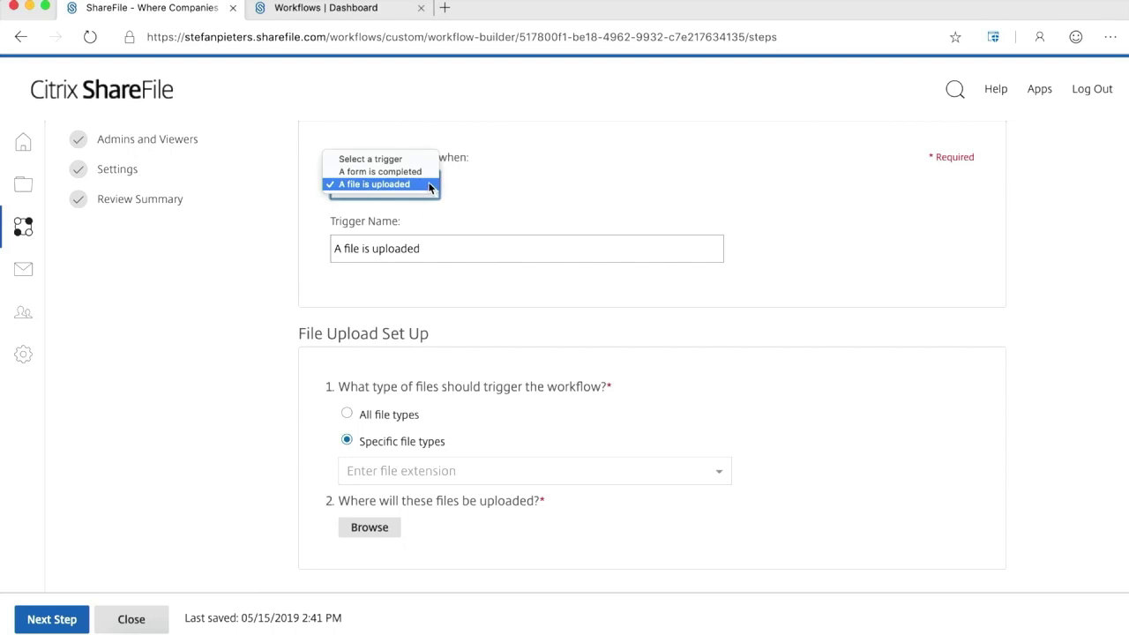
{"action": "left_click", "coordinate": [421, 179]}
{"action": "left_click", "coordinate": [424, 182]}
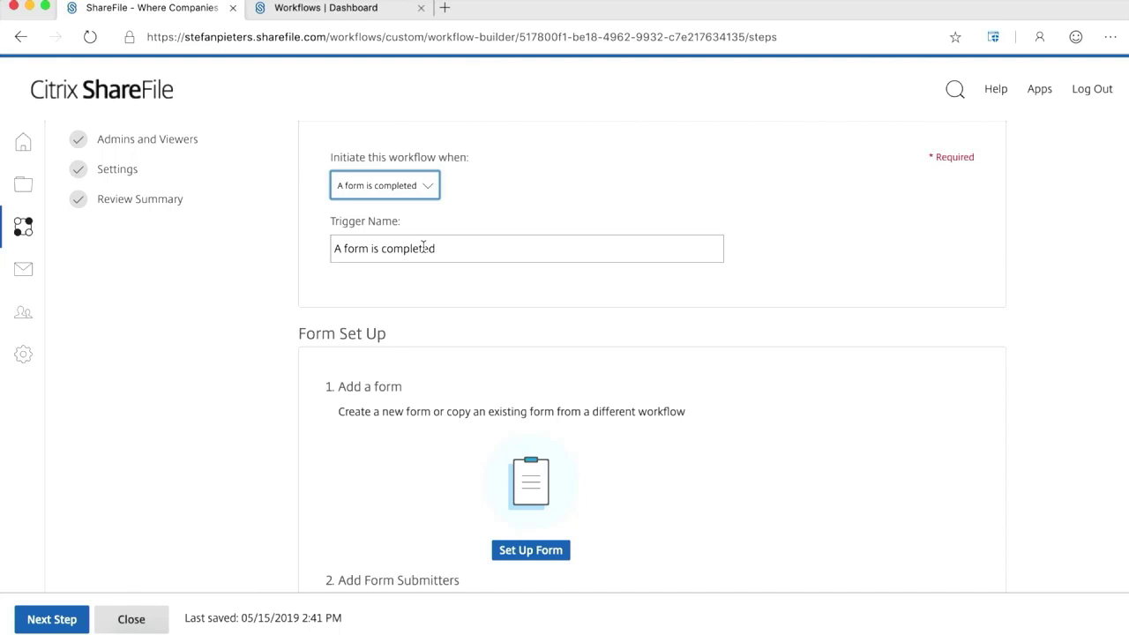
{"action": "mouse_move", "coordinate": [285, 529]}
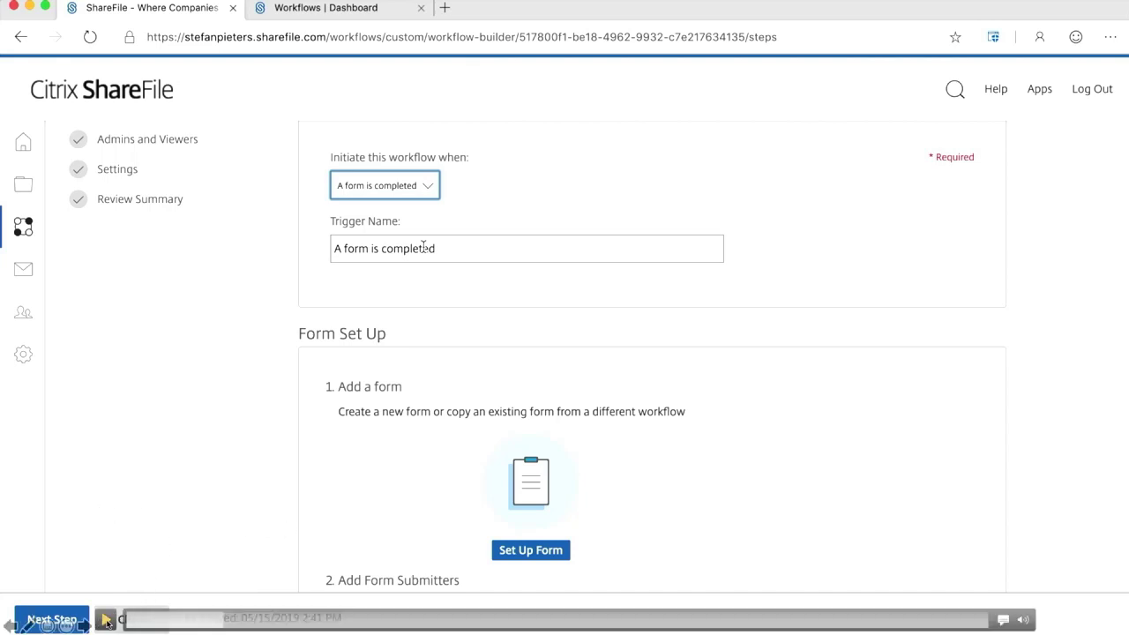
{"action": "scroll", "coordinate": [439, 408], "scroll_direction": "down", "scroll_amount": 2}
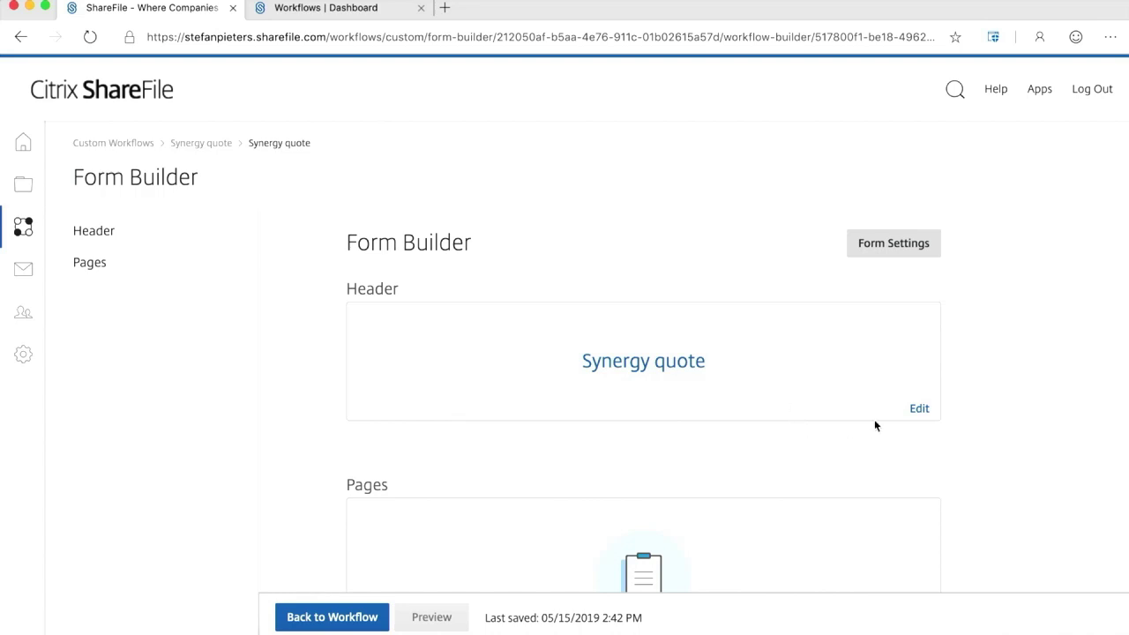
Enable capturing the submitter's location in the form settings and save.
{"action": "left_click", "coordinate": [900, 242]}
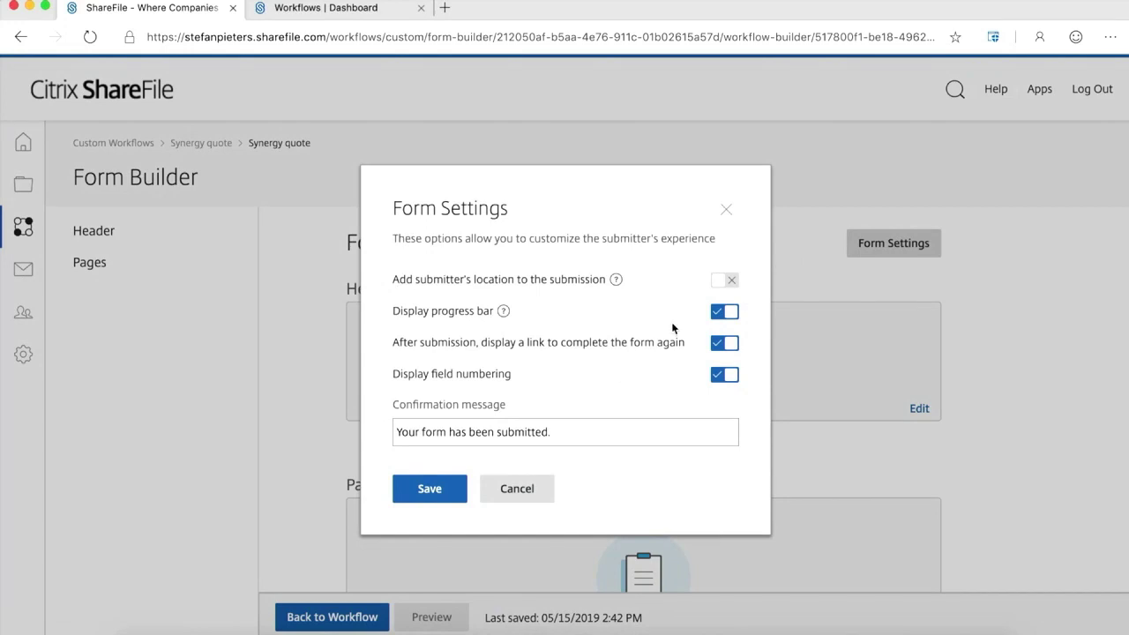
{"action": "left_click", "coordinate": [728, 282]}
{"action": "left_click", "coordinate": [429, 491]}
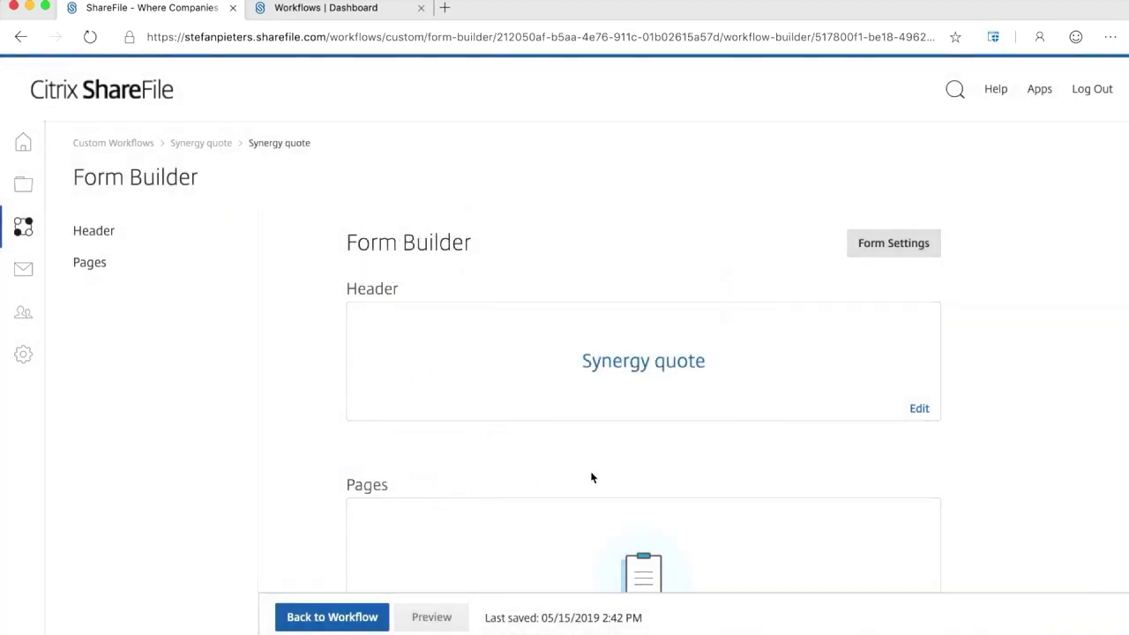
Head Page 1 'Essentials' and label its first question 'Date'.
{"action": "scroll", "coordinate": [591, 474], "scroll_direction": "down", "scroll_amount": 3}
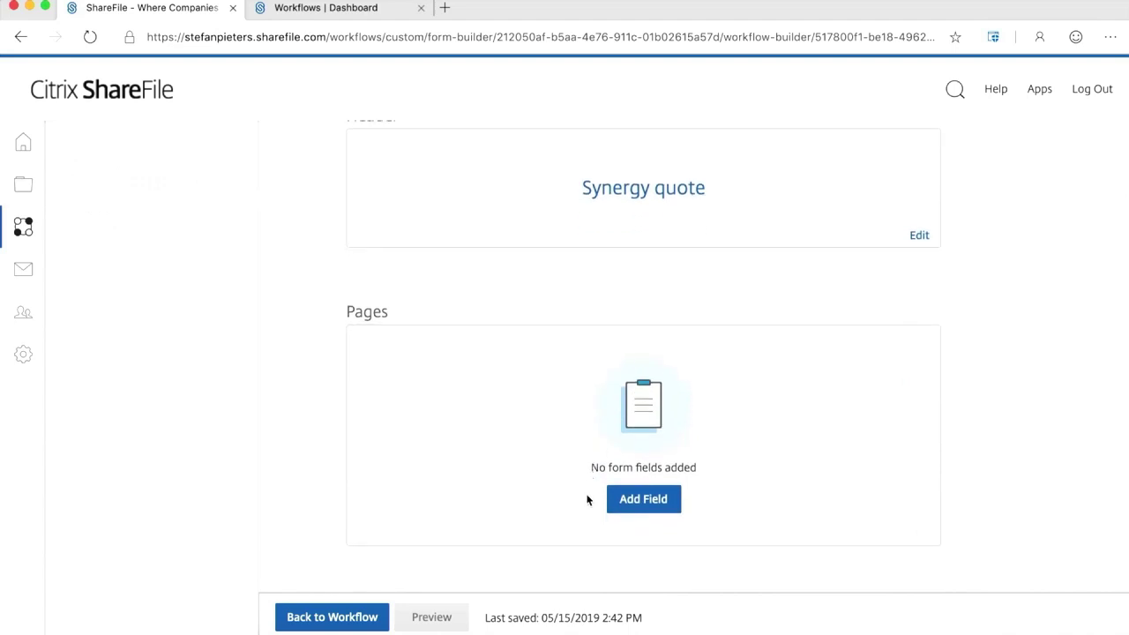
{"action": "left_click", "coordinate": [643, 499]}
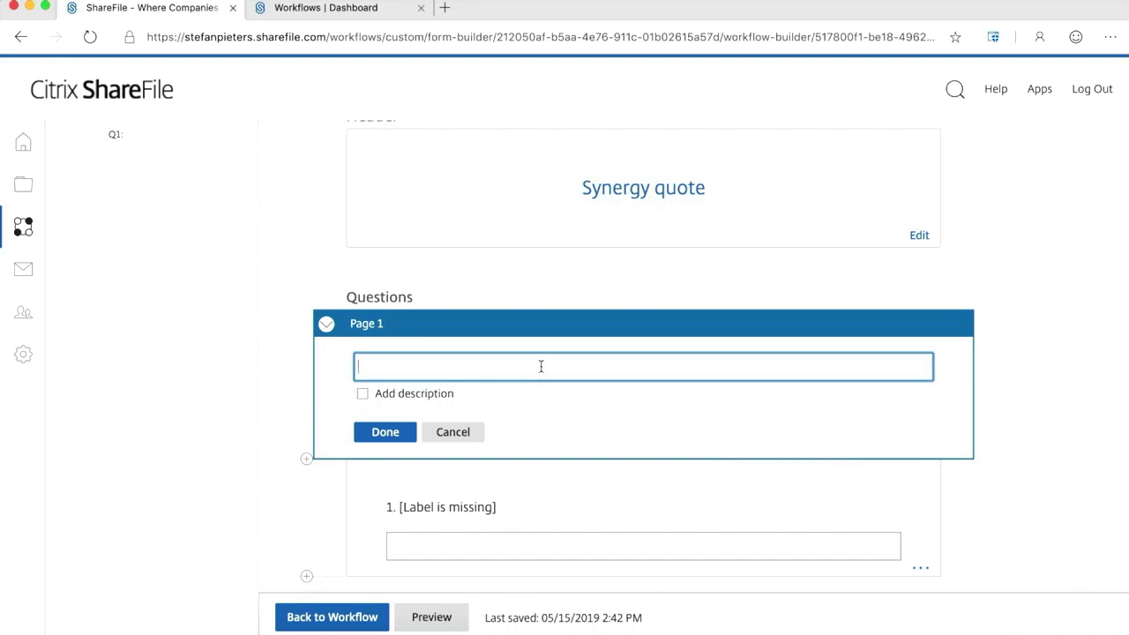
{"action": "type", "text": "Essentials"}
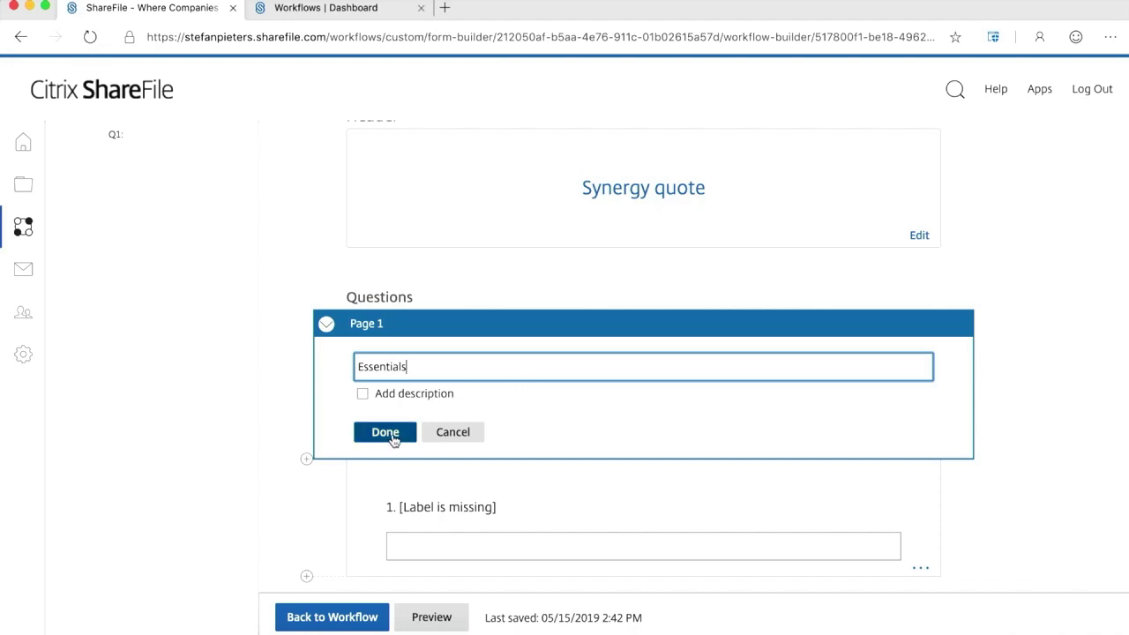
{"action": "left_click", "coordinate": [386, 432]}
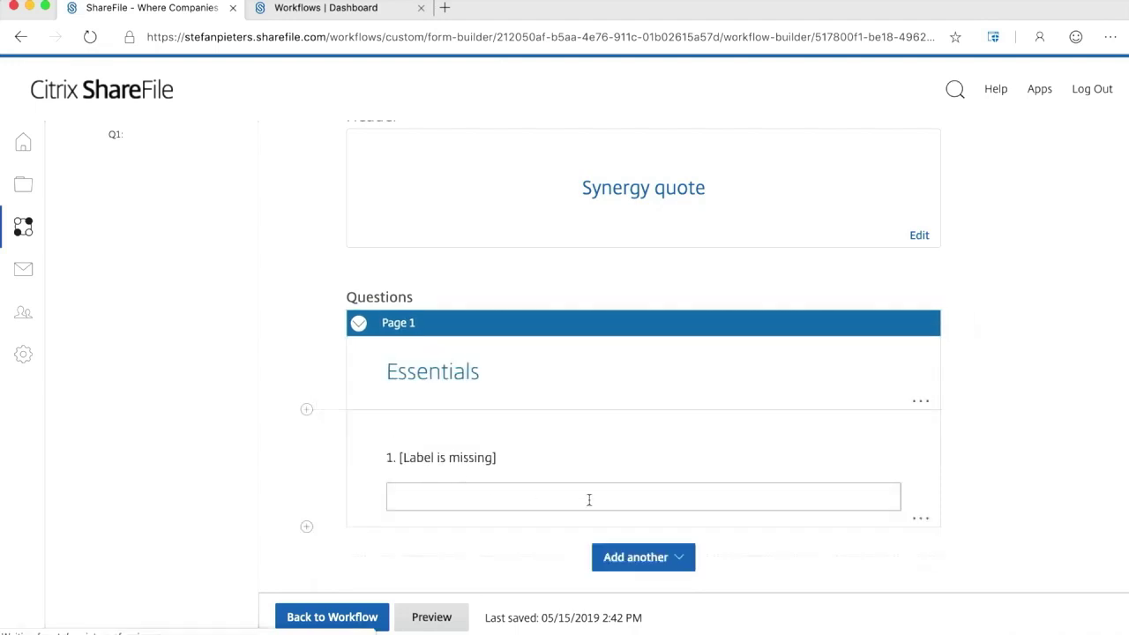
{"action": "left_click", "coordinate": [921, 520]}
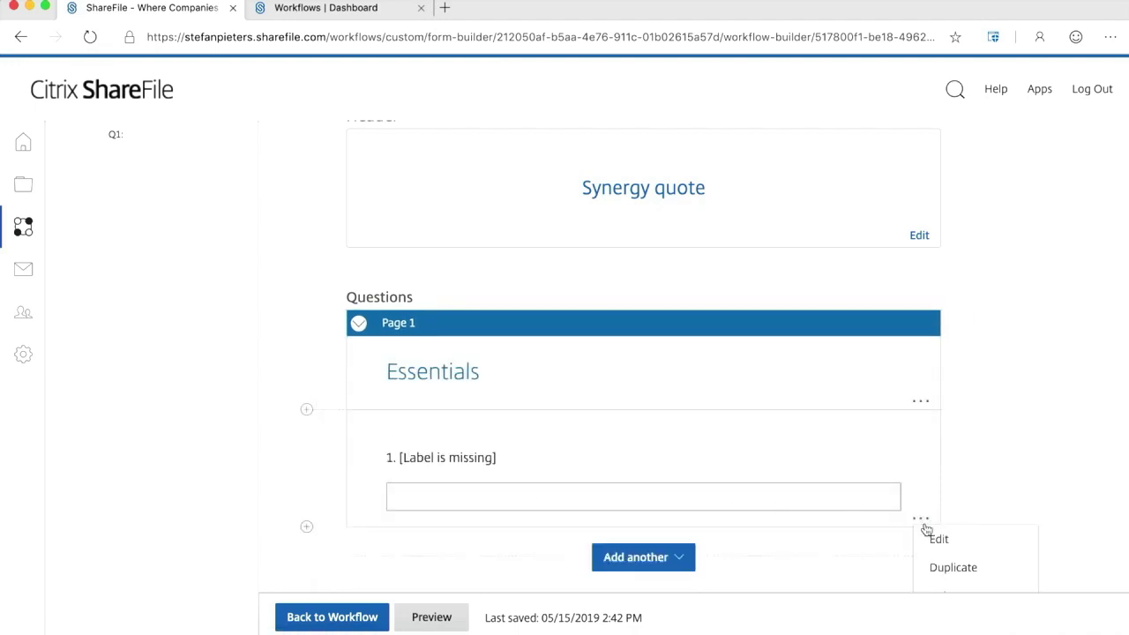
{"action": "left_click", "coordinate": [931, 537]}
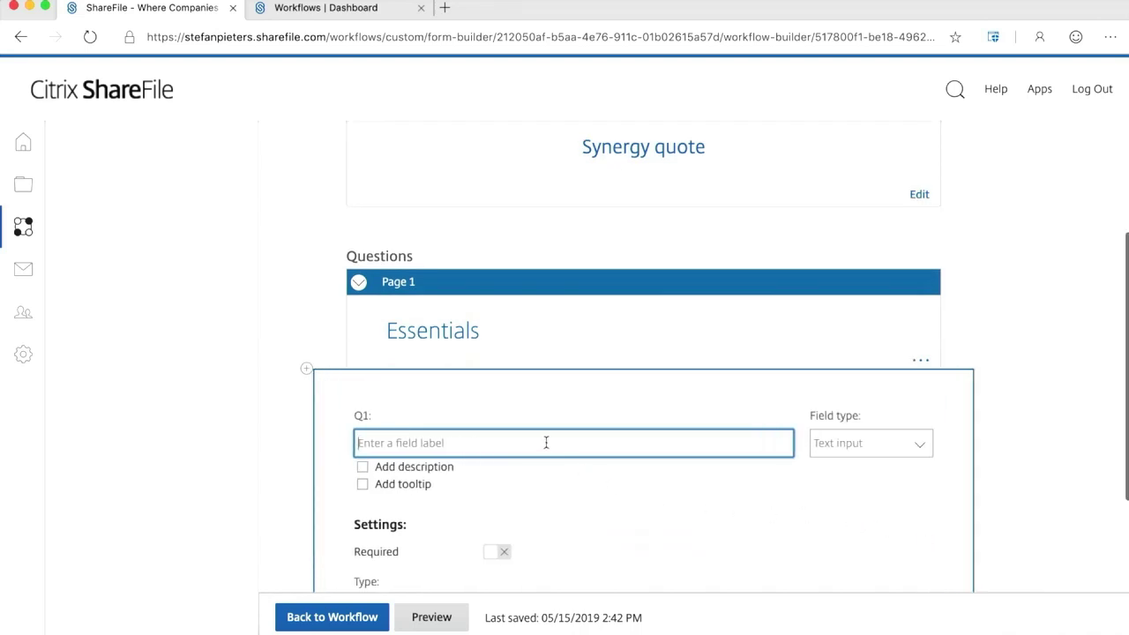
{"action": "type", "text": "Date"}
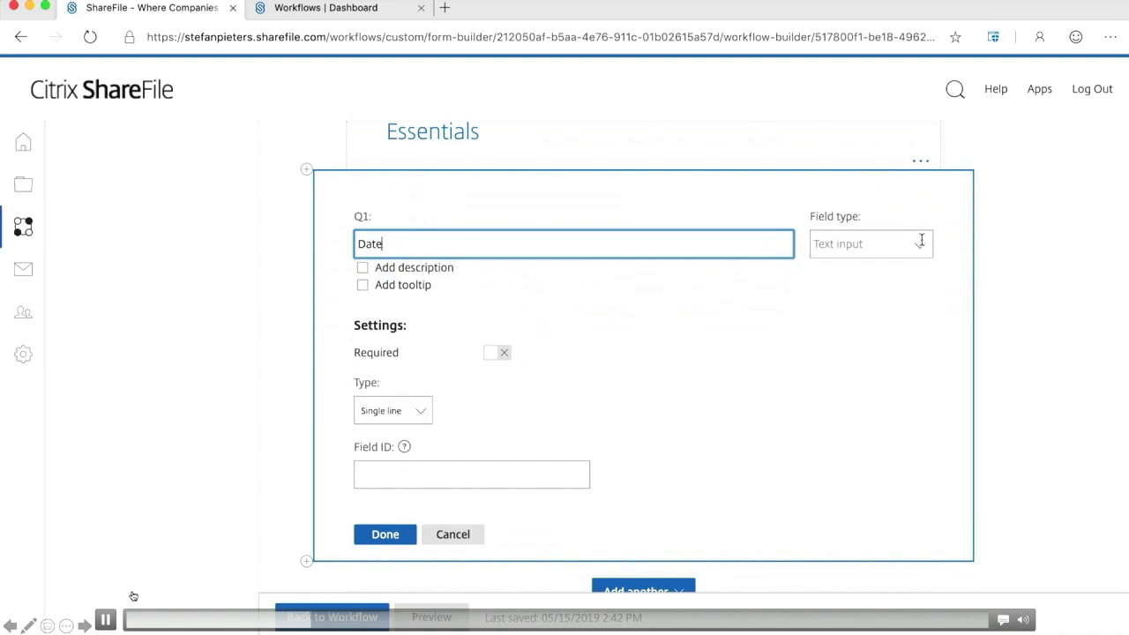
Resume the demo playback to reveal the field-type options for Q1 'Date'.
{"action": "left_click", "coordinate": [105, 621]}
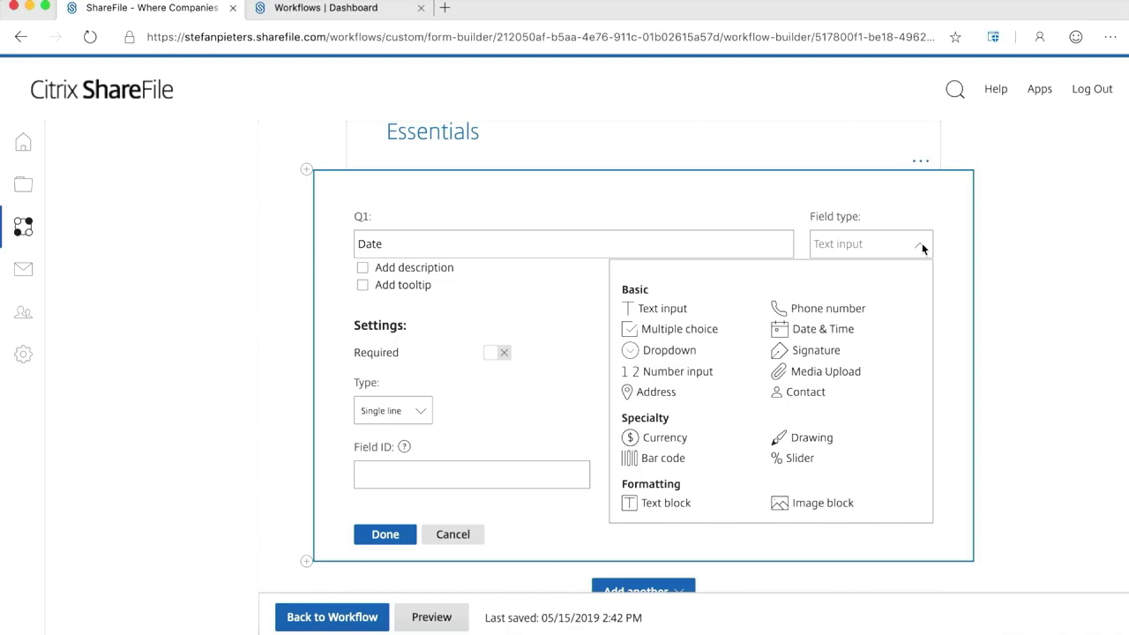
{"action": "mouse_move", "coordinate": [6, 485]}
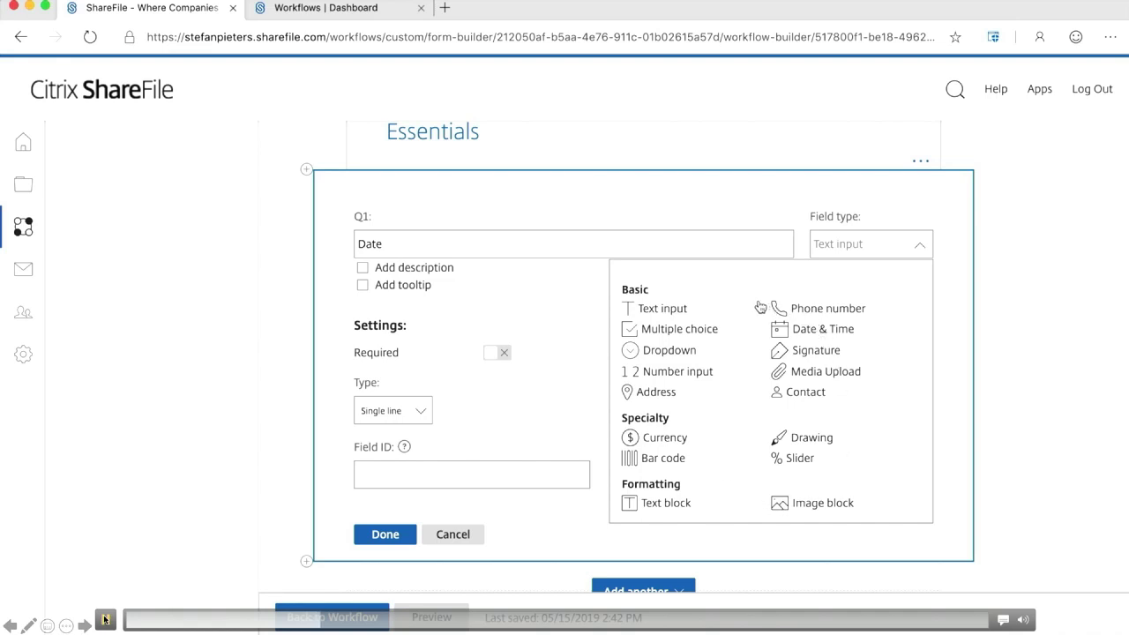
Make Q1 'Date' a required Date & Time field showing a single date, field ID 'Date'.
{"action": "left_click", "coordinate": [797, 330]}
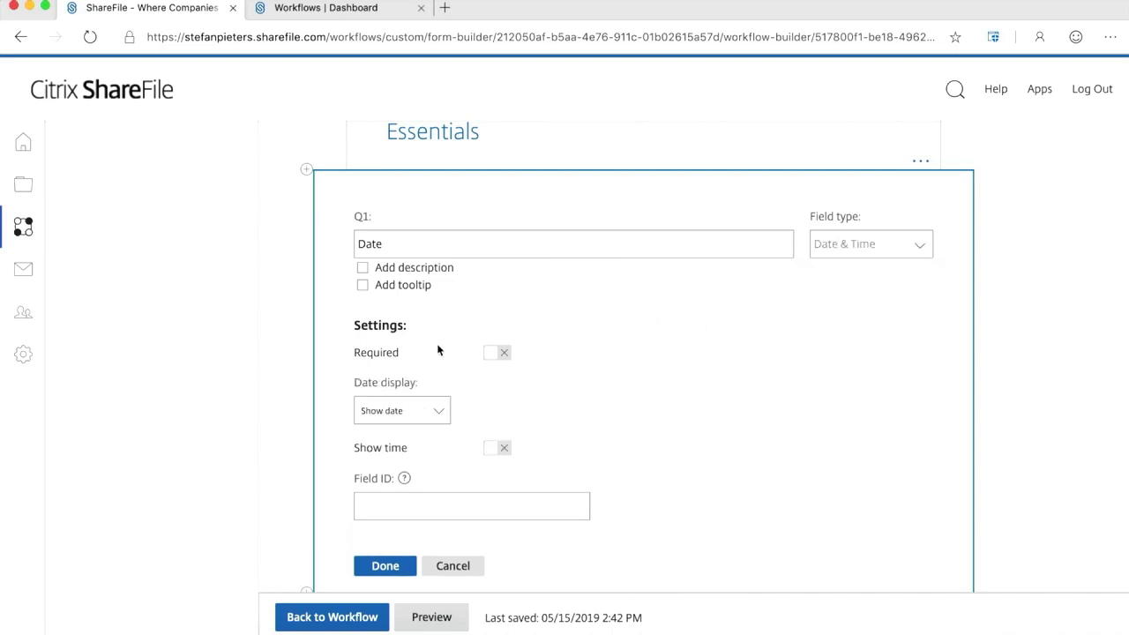
{"action": "left_click", "coordinate": [439, 413]}
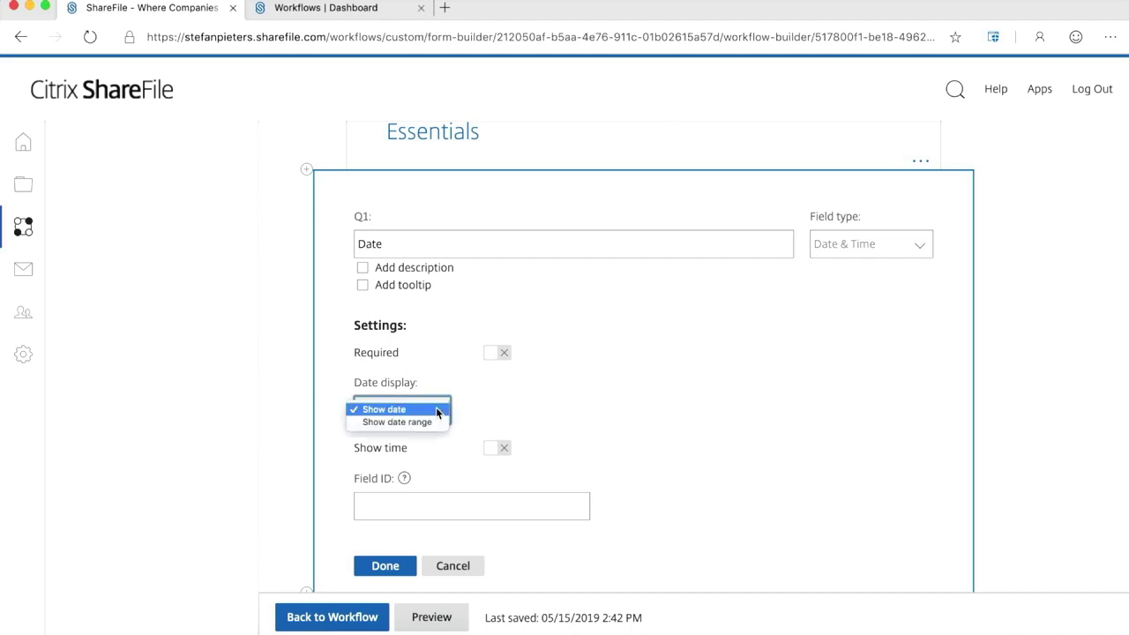
{"action": "left_click", "coordinate": [437, 411]}
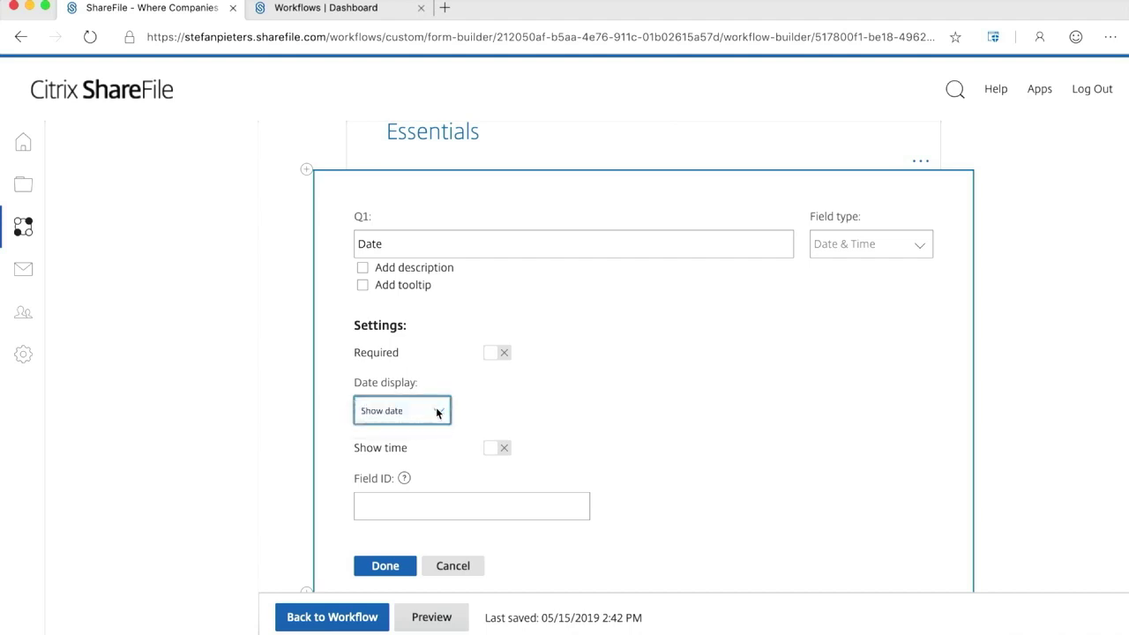
{"action": "left_click", "coordinate": [503, 355]}
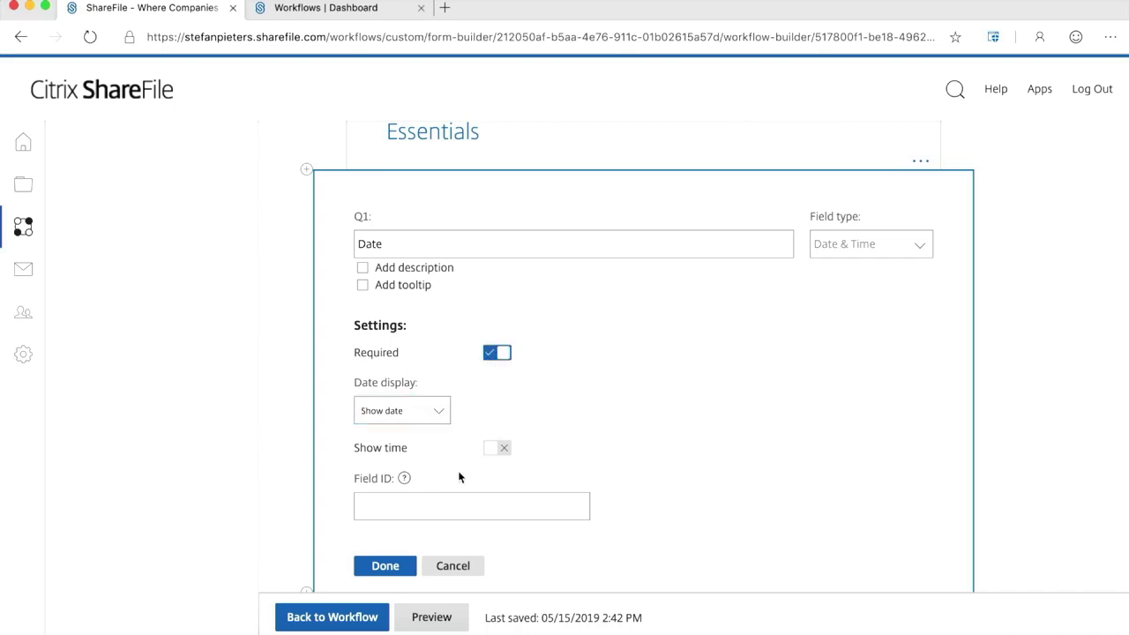
{"action": "left_click", "coordinate": [428, 505]}
{"action": "type", "text": "Date"}
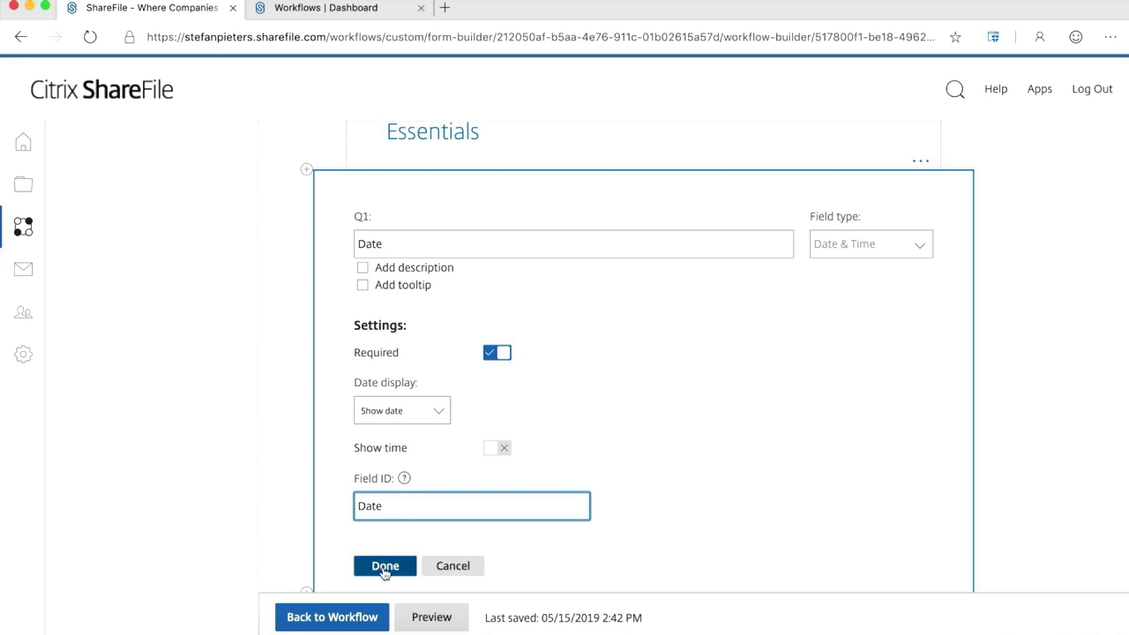
Finish the Date question and add Q2 'Customer Name' as a text input.
{"action": "left_click", "coordinate": [383, 566]}
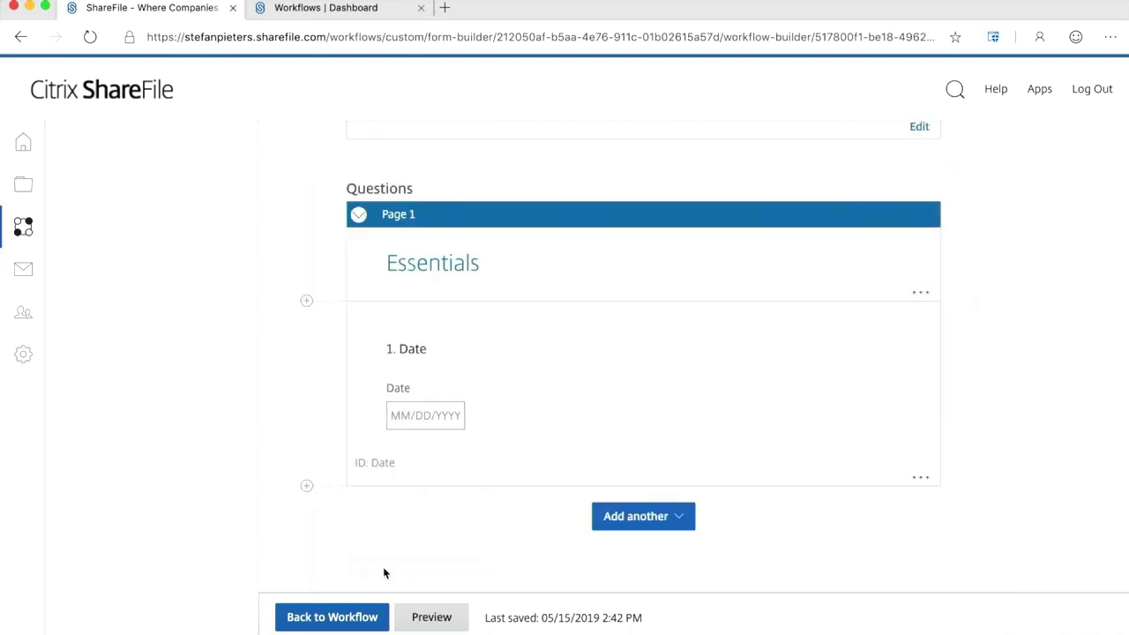
{"action": "left_click", "coordinate": [306, 486]}
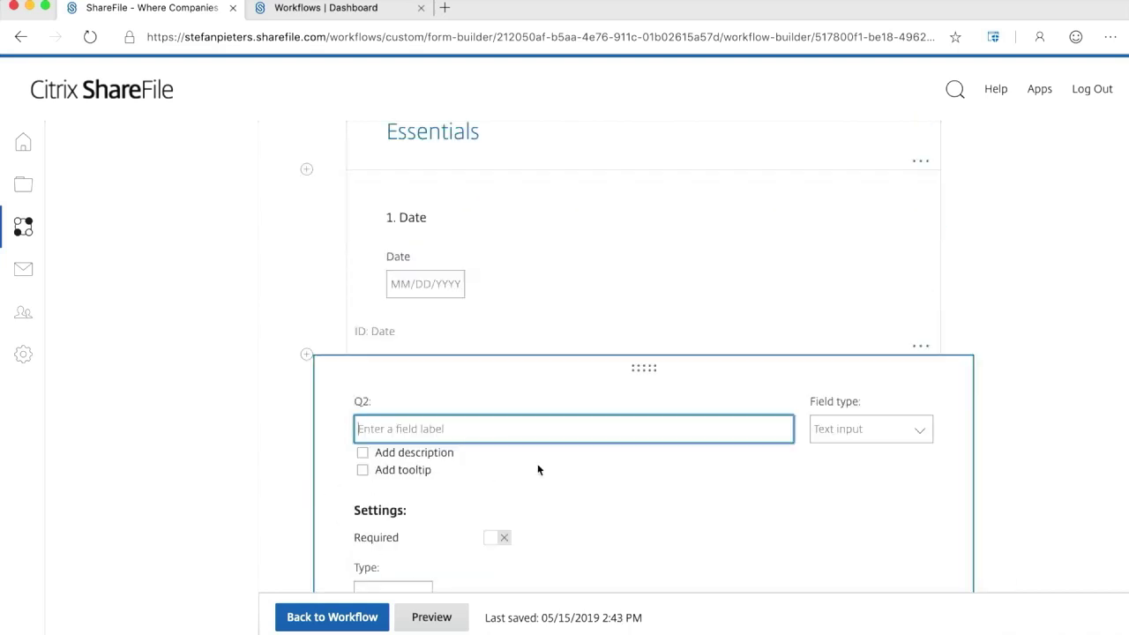
{"action": "type", "text": "Customer Name"}
{"action": "left_click", "coordinate": [922, 430]}
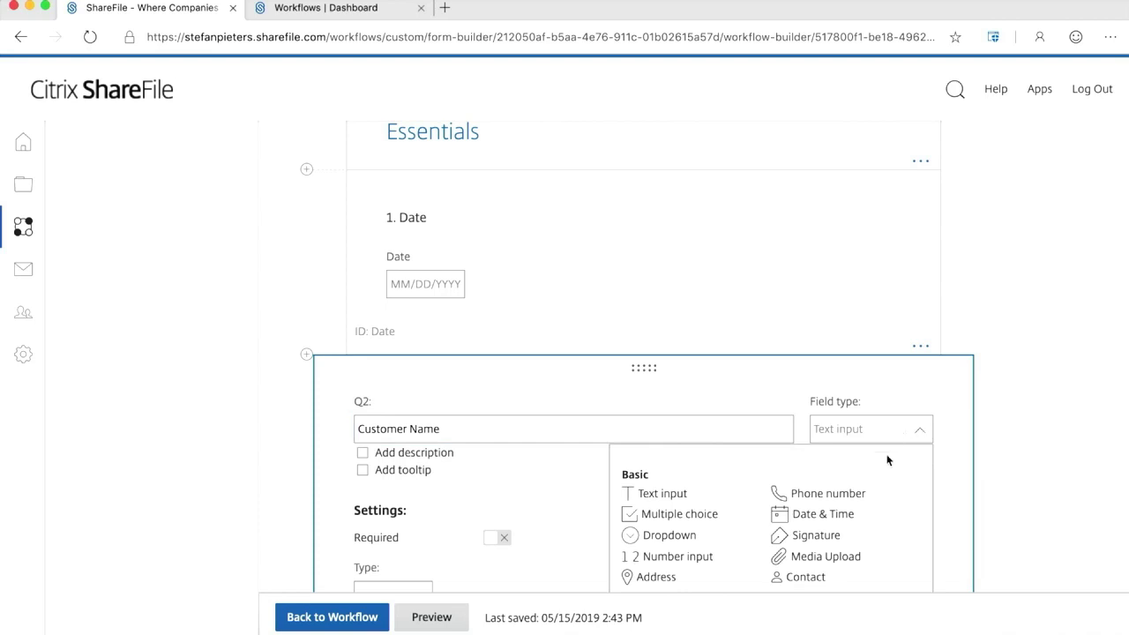
{"action": "scroll", "coordinate": [874, 490], "scroll_direction": "down", "scroll_amount": 2}
{"action": "scroll", "coordinate": [874, 490], "scroll_direction": "down", "scroll_amount": 2}
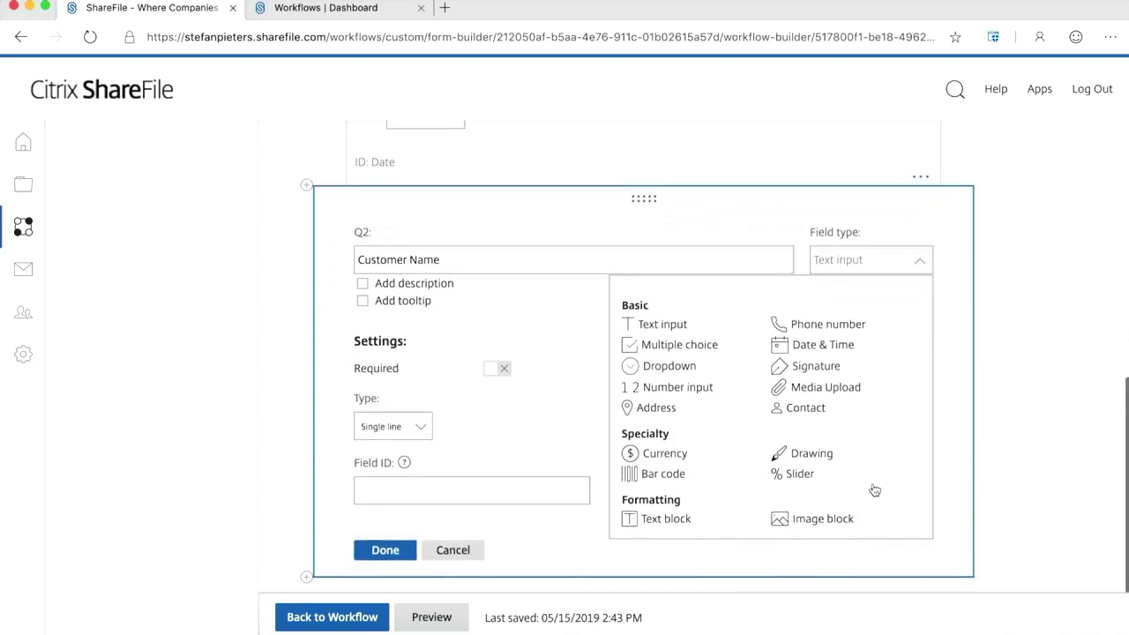
{"action": "left_click", "coordinate": [670, 320]}
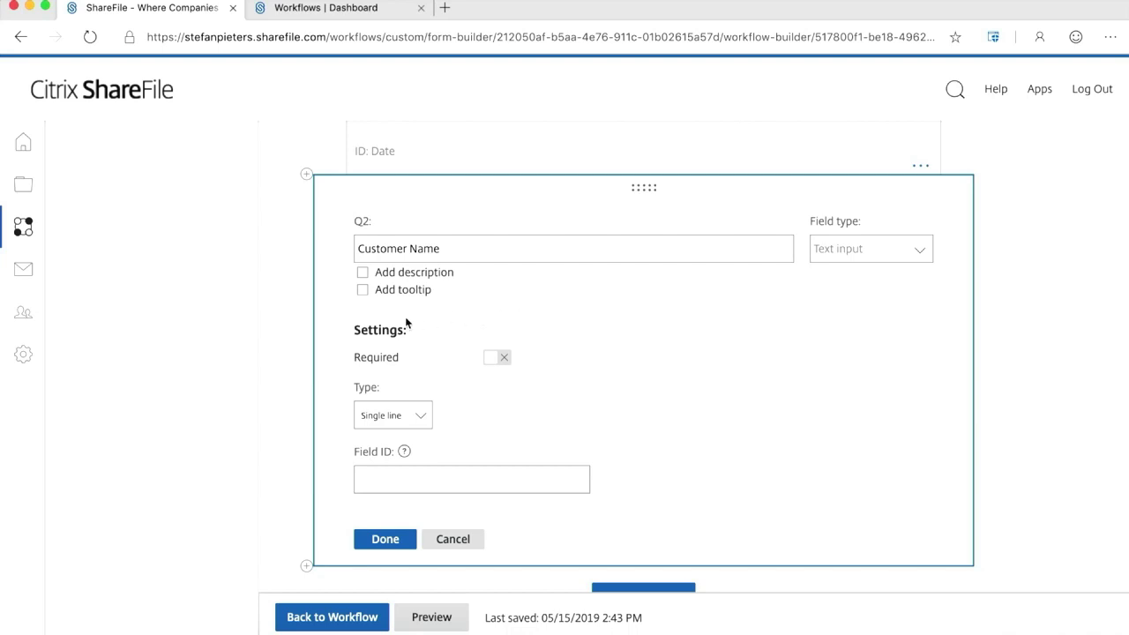
Make Customer Name required and single-line, with field ID 'custname'.
{"action": "left_click", "coordinate": [499, 359]}
{"action": "left_click", "coordinate": [420, 416]}
{"action": "left_click", "coordinate": [421, 417]}
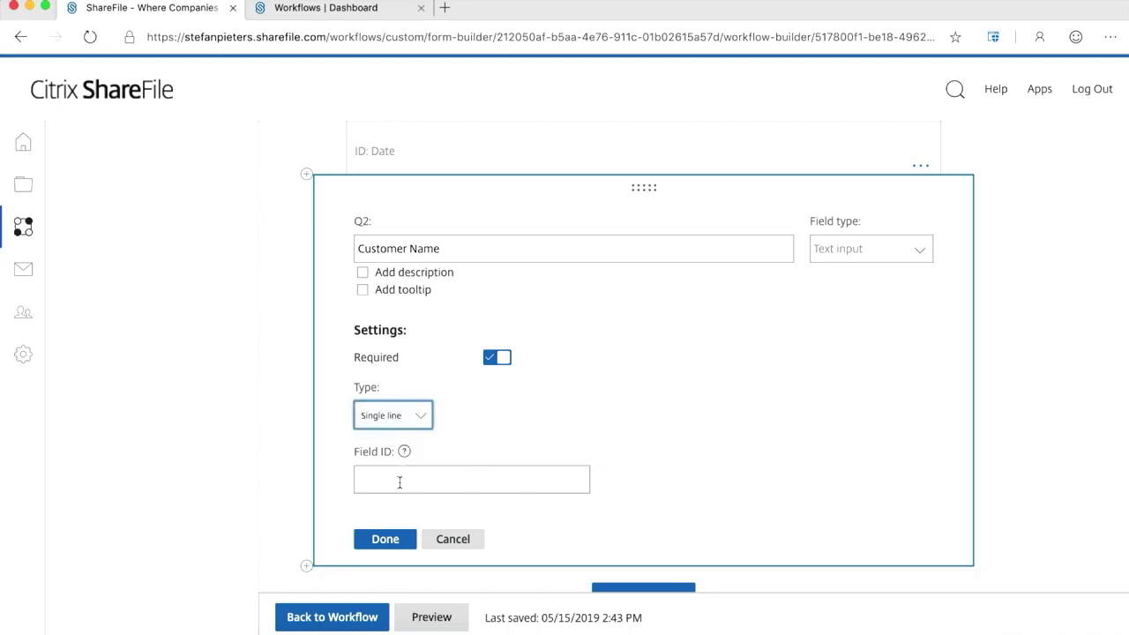
{"action": "left_click", "coordinate": [400, 482]}
{"action": "type", "text": "cust"}
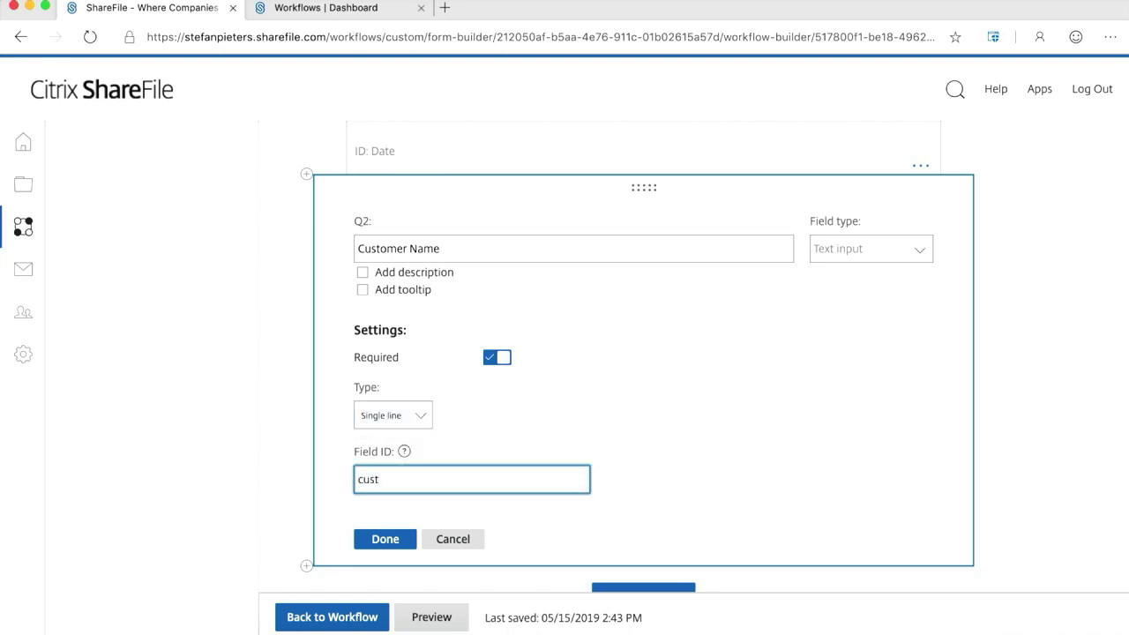
{"action": "type", "text": "name"}
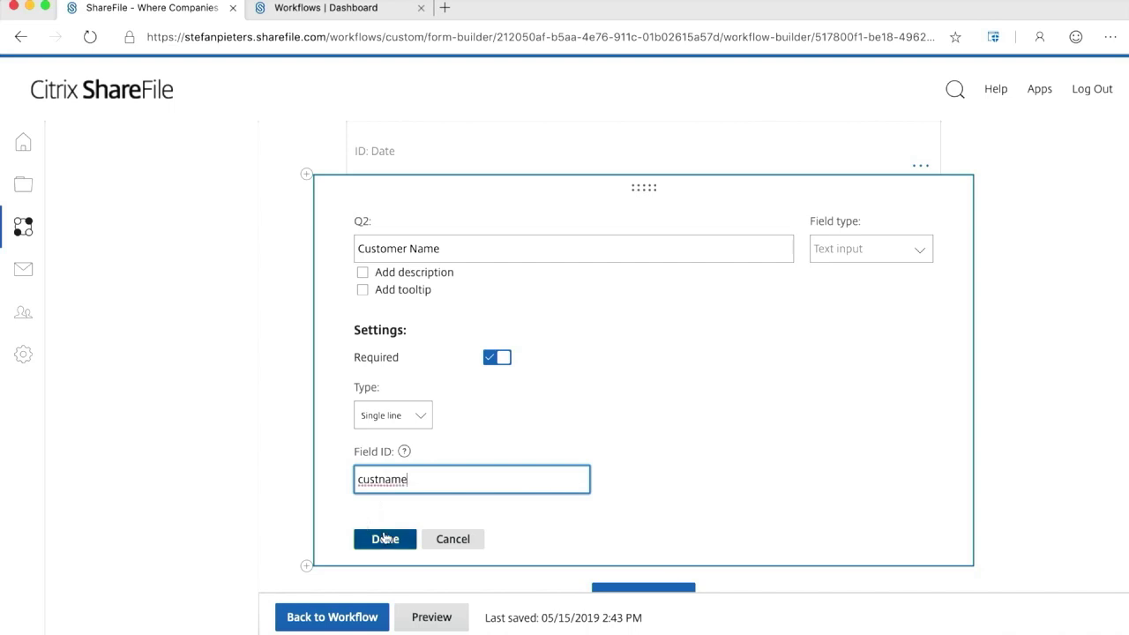
{"action": "left_click", "coordinate": [385, 539]}
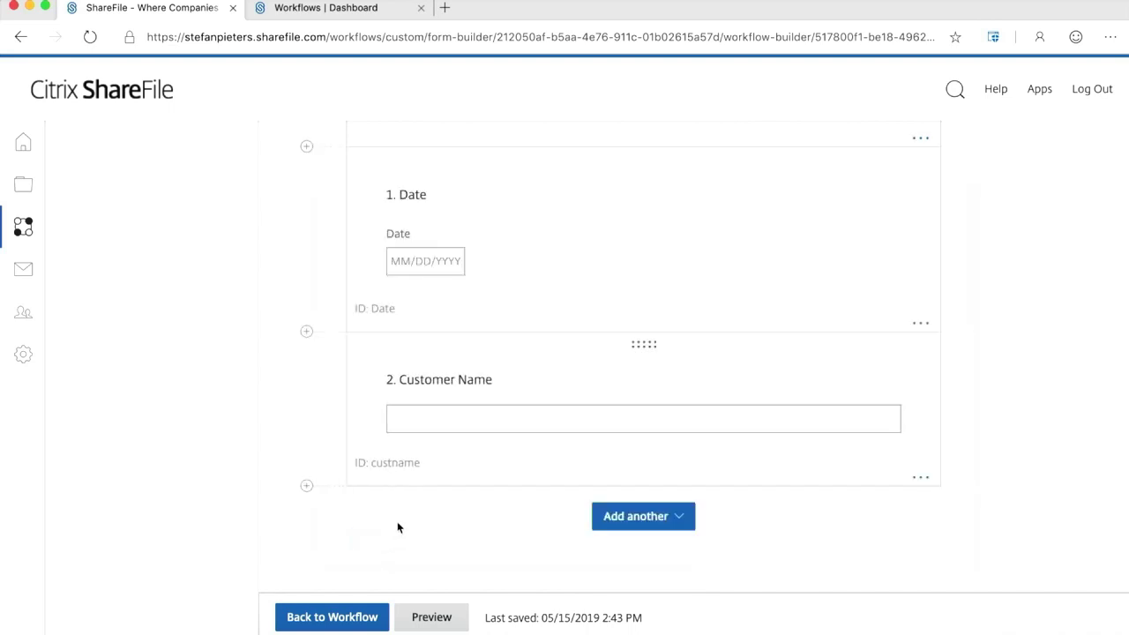
Add Q3 'Address' as an Address field with field ID 'geolocation'.
{"action": "left_click", "coordinate": [307, 487]}
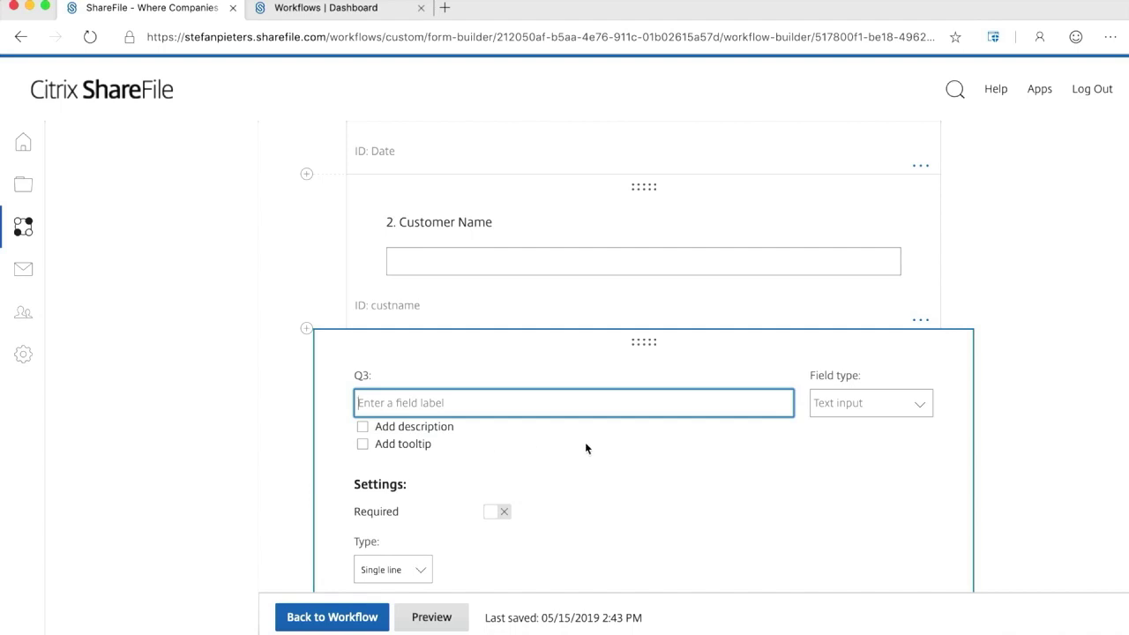
{"action": "type", "text": "Address"}
{"action": "left_click", "coordinate": [924, 408]}
{"action": "scroll", "coordinate": [922, 408], "scroll_direction": "down", "scroll_amount": 5}
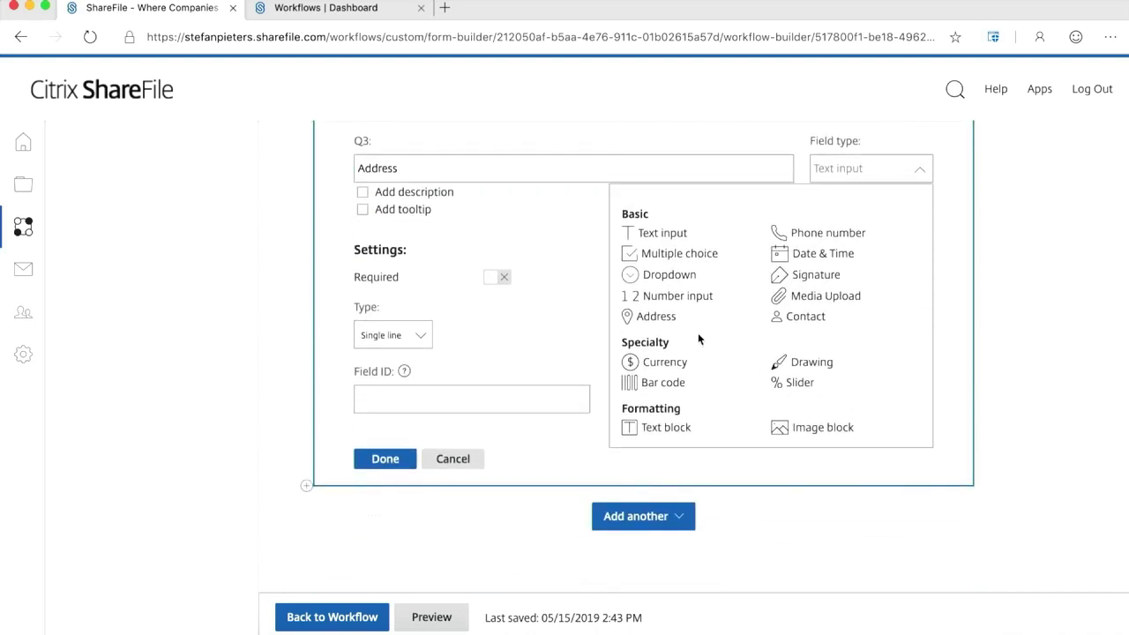
{"action": "left_click", "coordinate": [657, 317]}
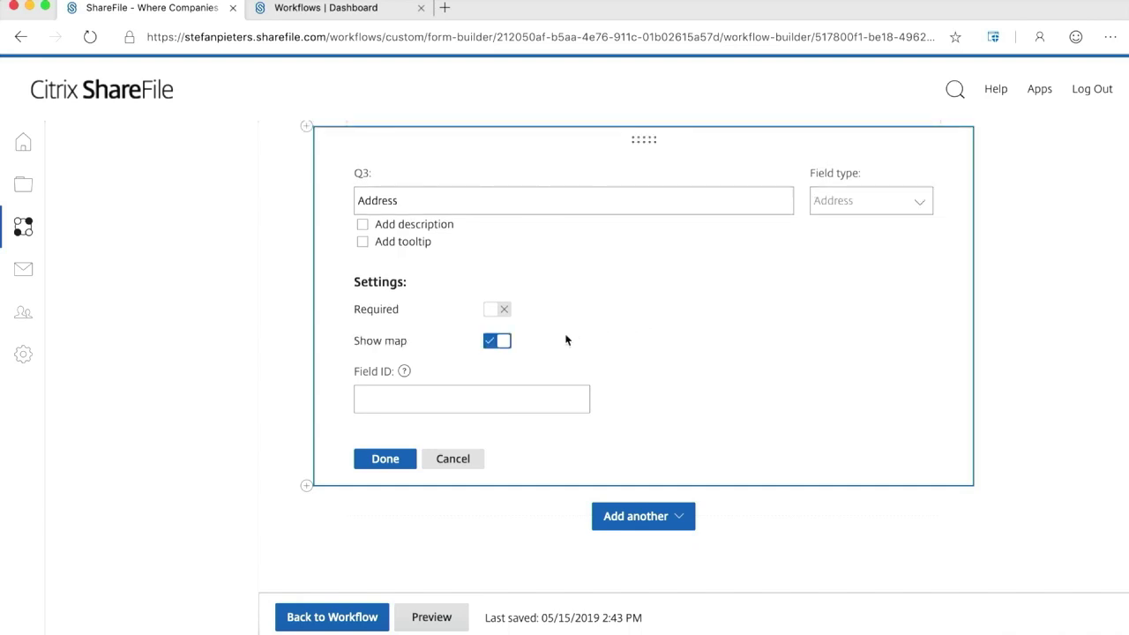
{"action": "left_click", "coordinate": [445, 402]}
{"action": "type", "text": "geolocation"}
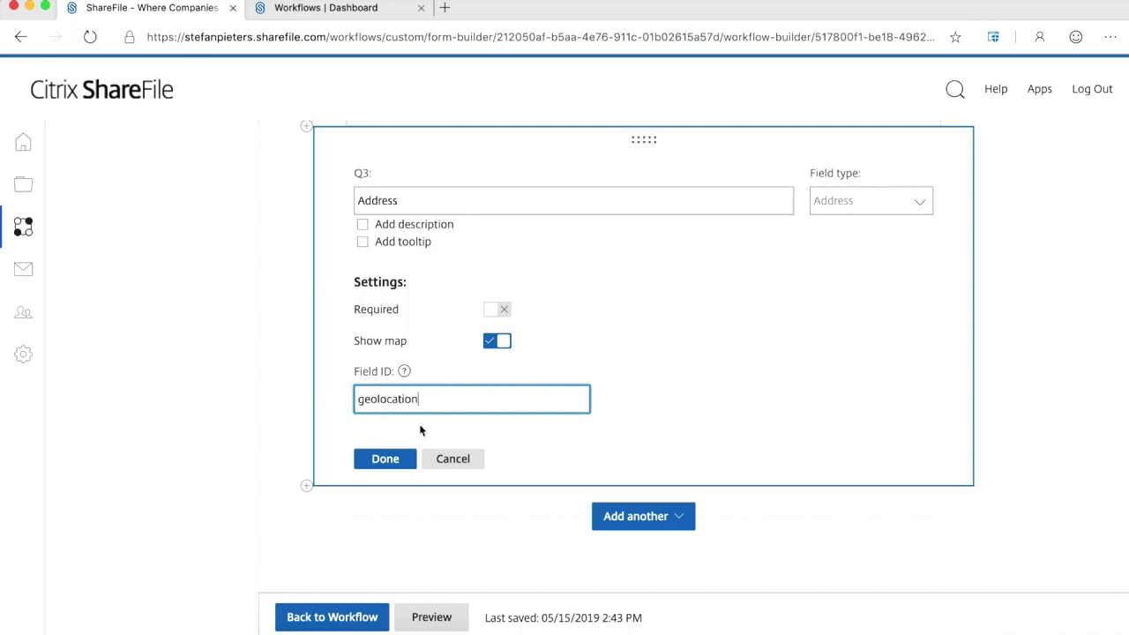
{"action": "left_click", "coordinate": [388, 458]}
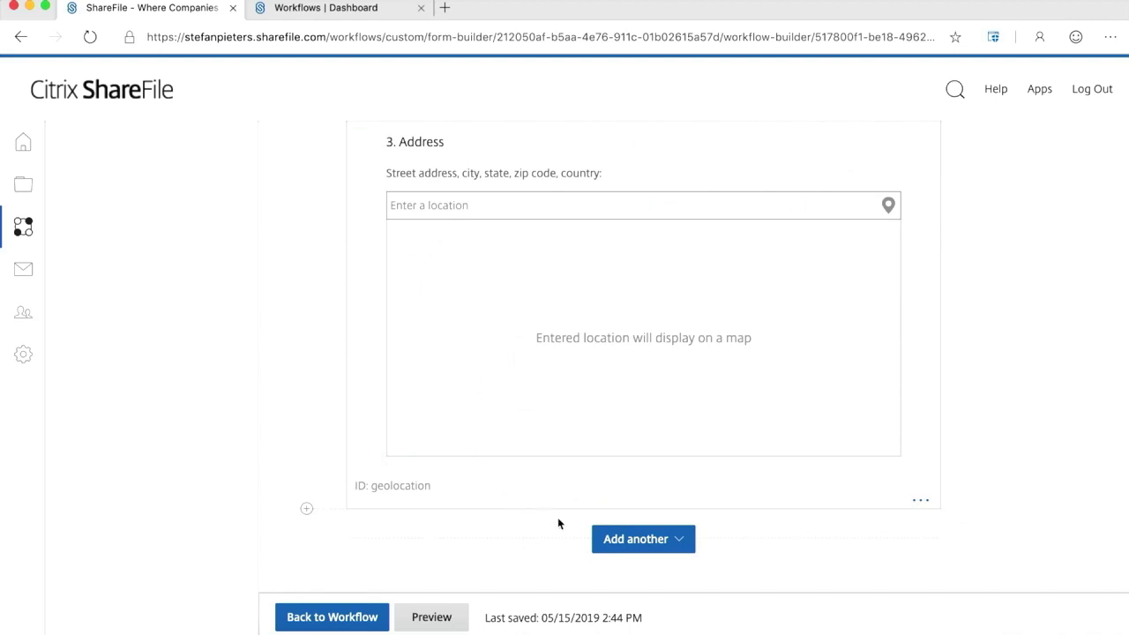
Add a new form page titled 'Quote' and bring up question 4's menu.
{"action": "left_click", "coordinate": [678, 539]}
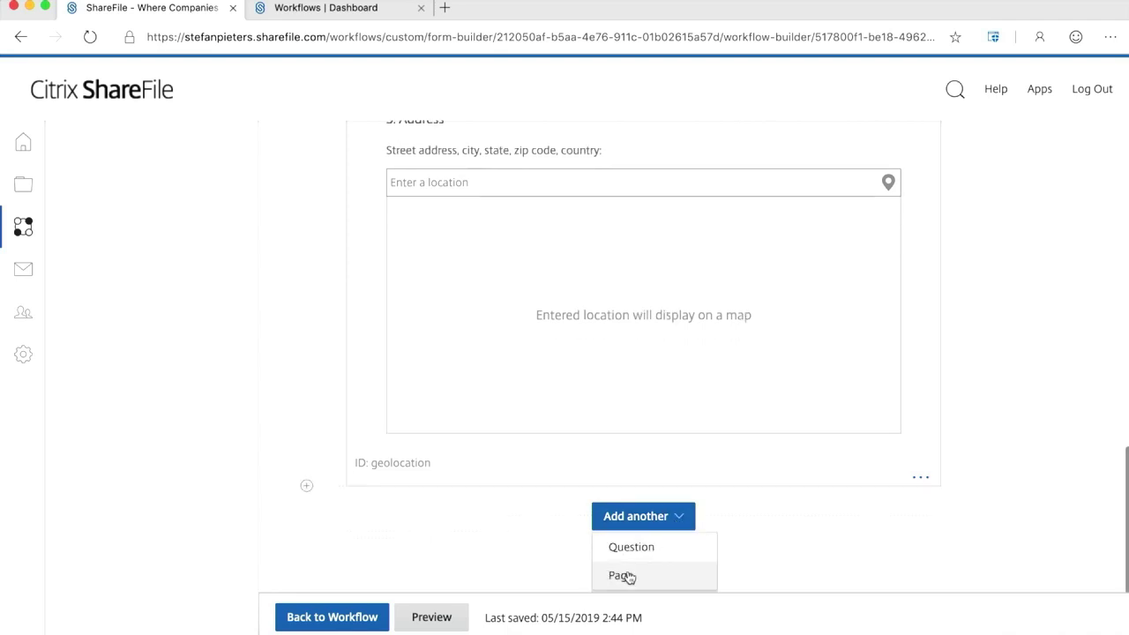
{"action": "left_click", "coordinate": [626, 574]}
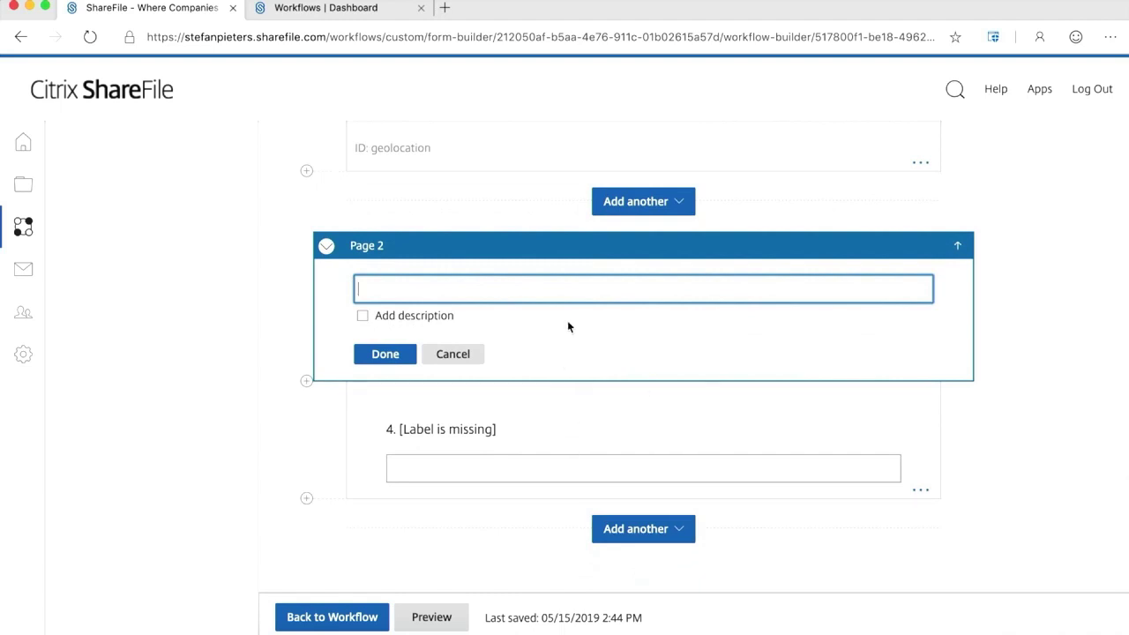
{"action": "type", "text": "Quote"}
{"action": "left_click", "coordinate": [385, 355]}
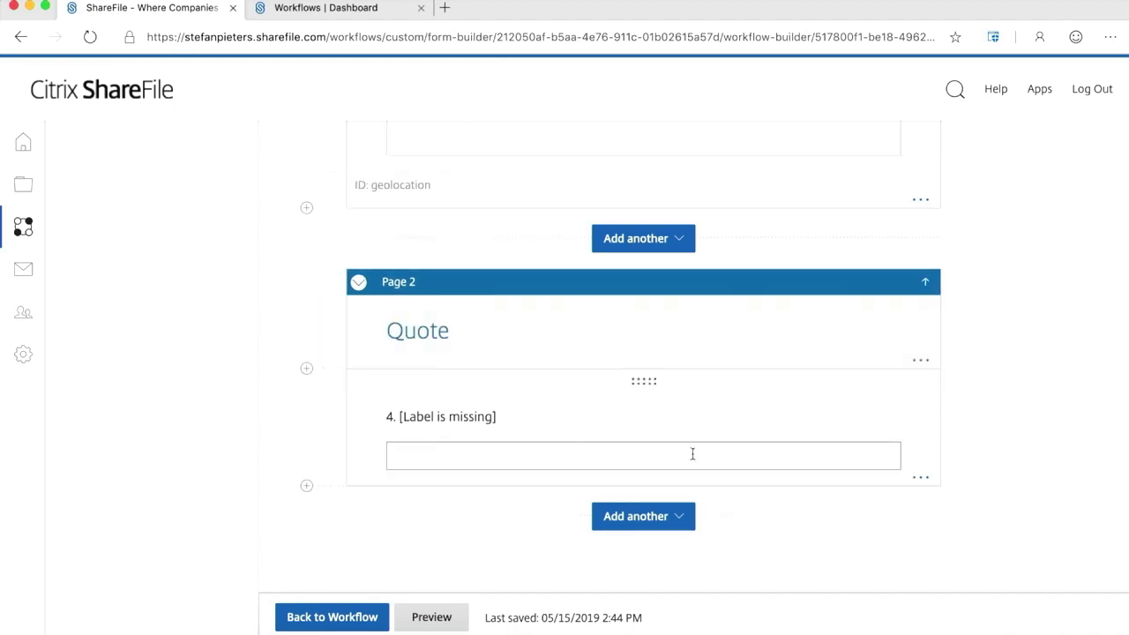
{"action": "left_click", "coordinate": [920, 477]}
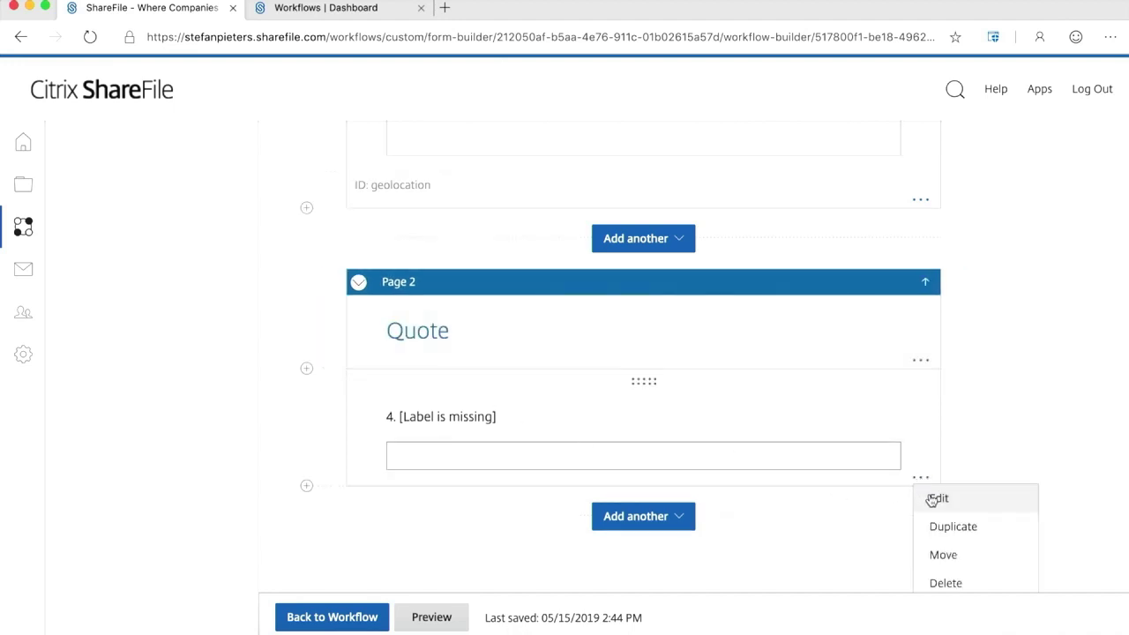
Label question 4 'Price' and make it a Currency field.
{"action": "left_click", "coordinate": [933, 498]}
{"action": "scroll", "coordinate": [889, 405], "scroll_direction": "down", "scroll_amount": 3}
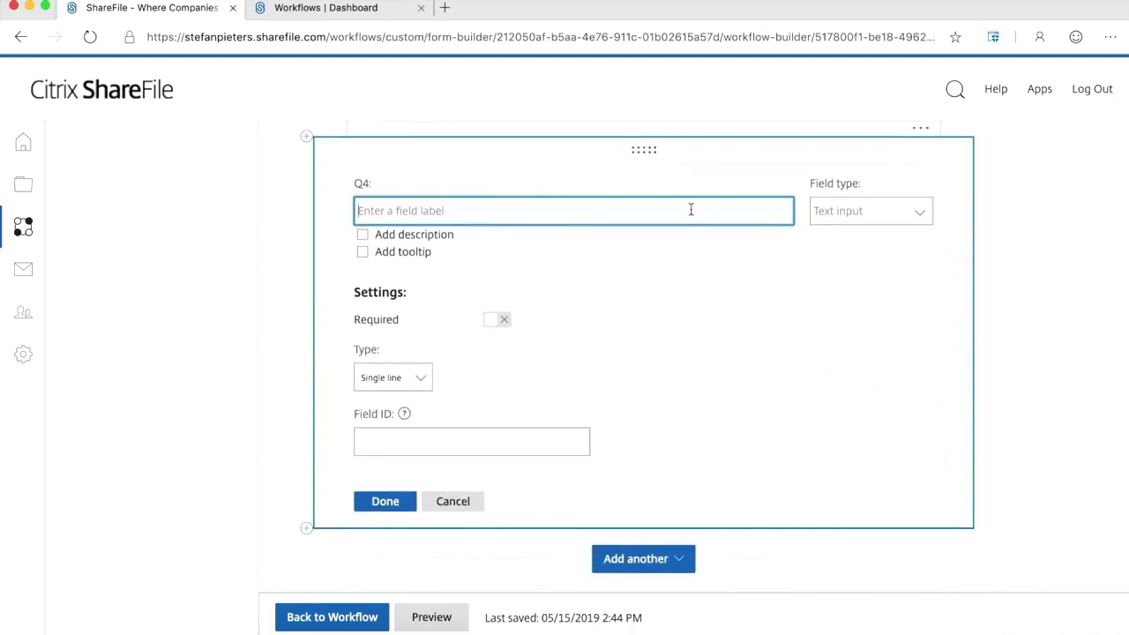
{"action": "type", "text": "Price"}
{"action": "left_click", "coordinate": [919, 214]}
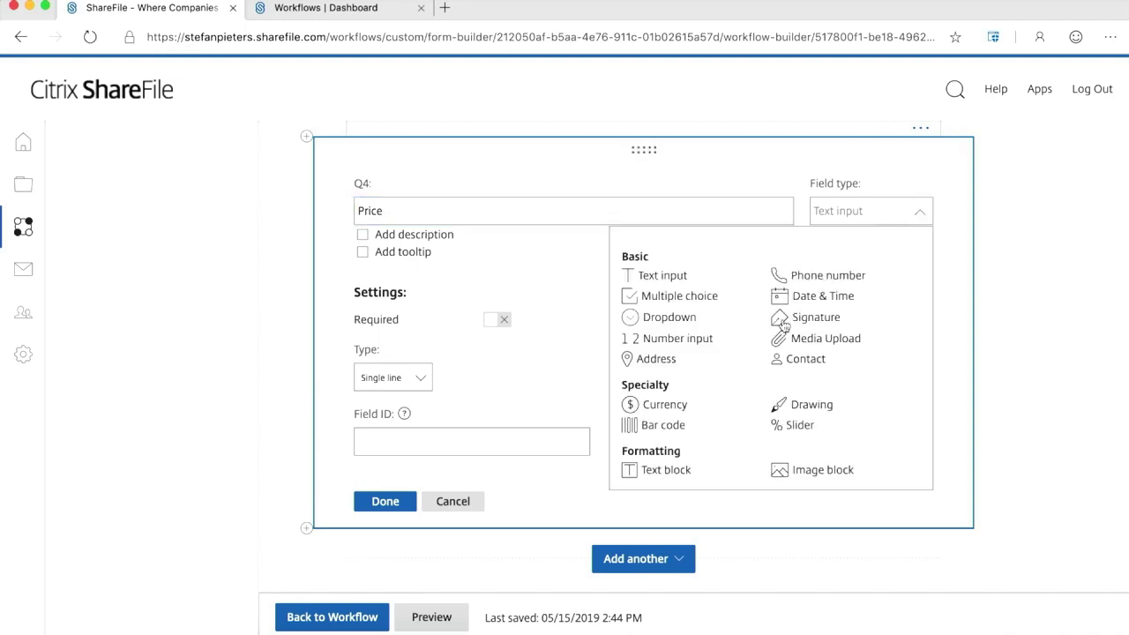
{"action": "left_click", "coordinate": [667, 410]}
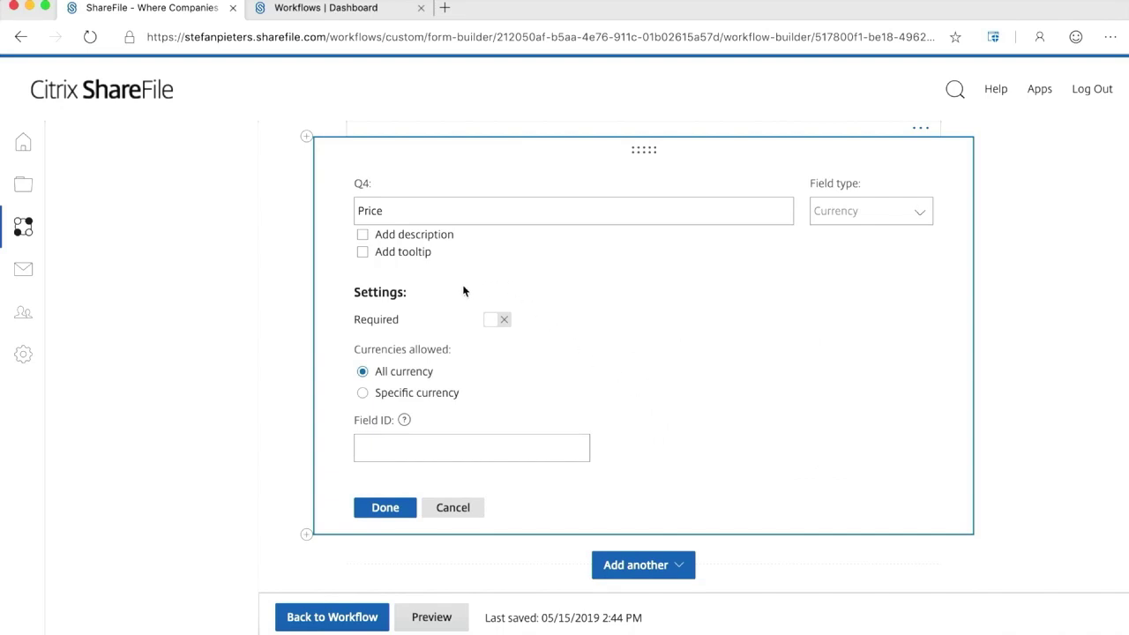
Restrict Price to USD and EUR and give it field ID 'amount'.
{"action": "left_click", "coordinate": [397, 394]}
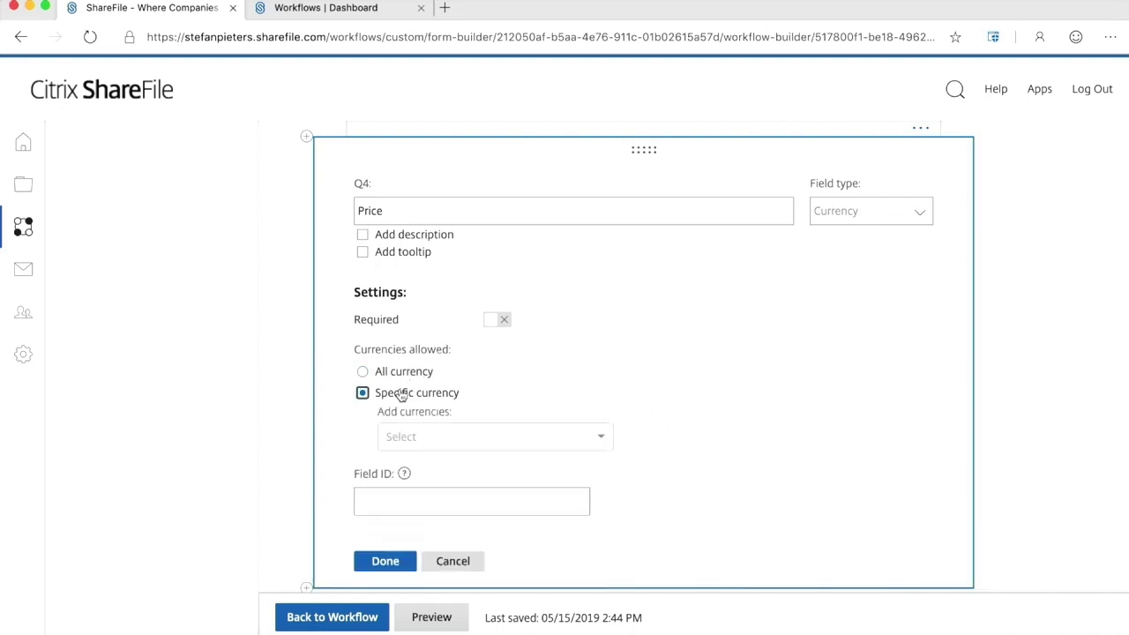
{"action": "left_click", "coordinate": [448, 437]}
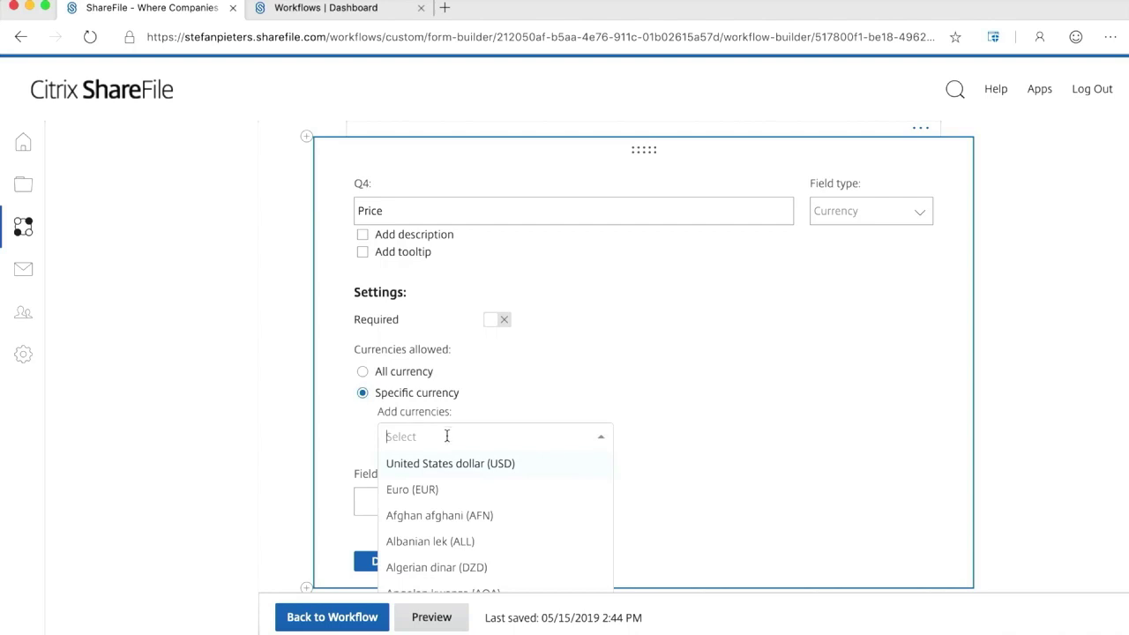
{"action": "left_click", "coordinate": [447, 461]}
{"action": "left_click", "coordinate": [446, 432]}
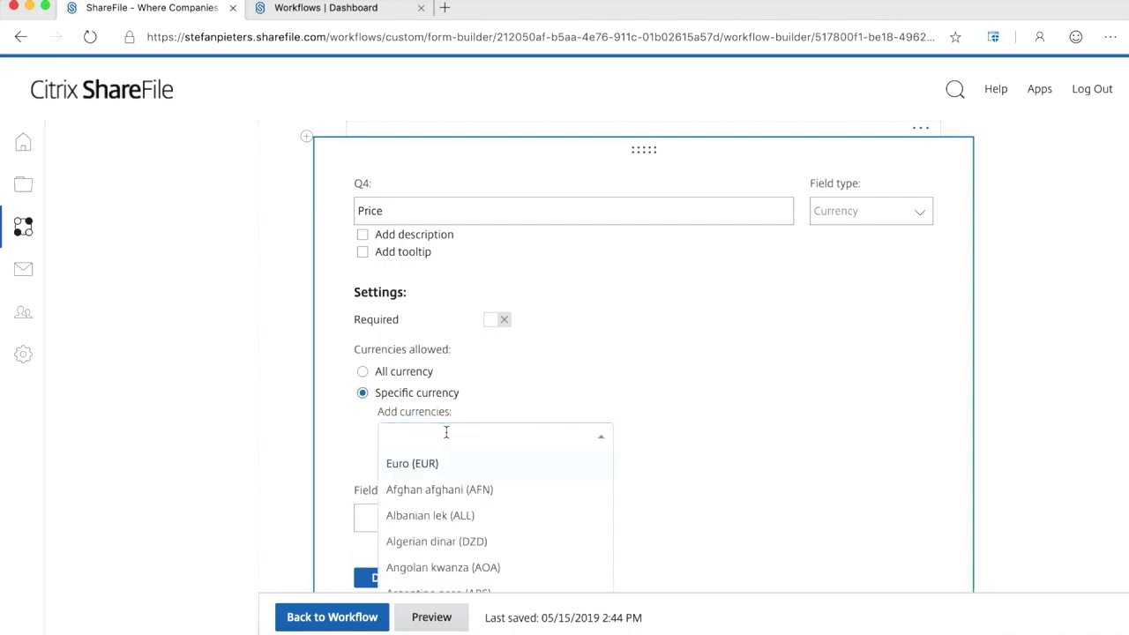
{"action": "left_click", "coordinate": [444, 463]}
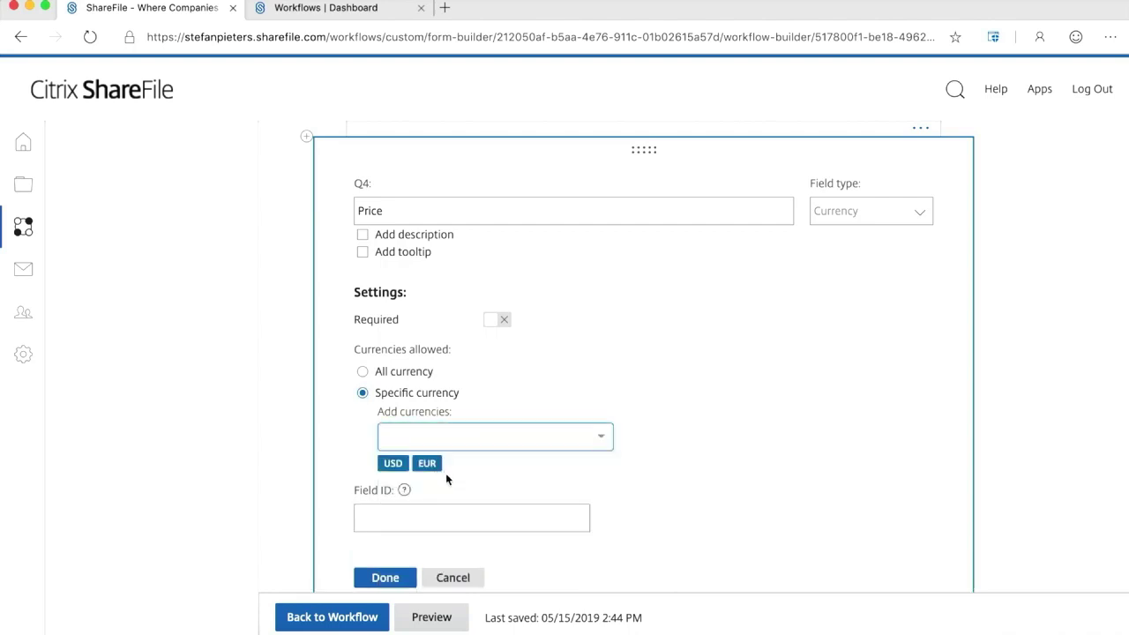
{"action": "left_click", "coordinate": [370, 521]}
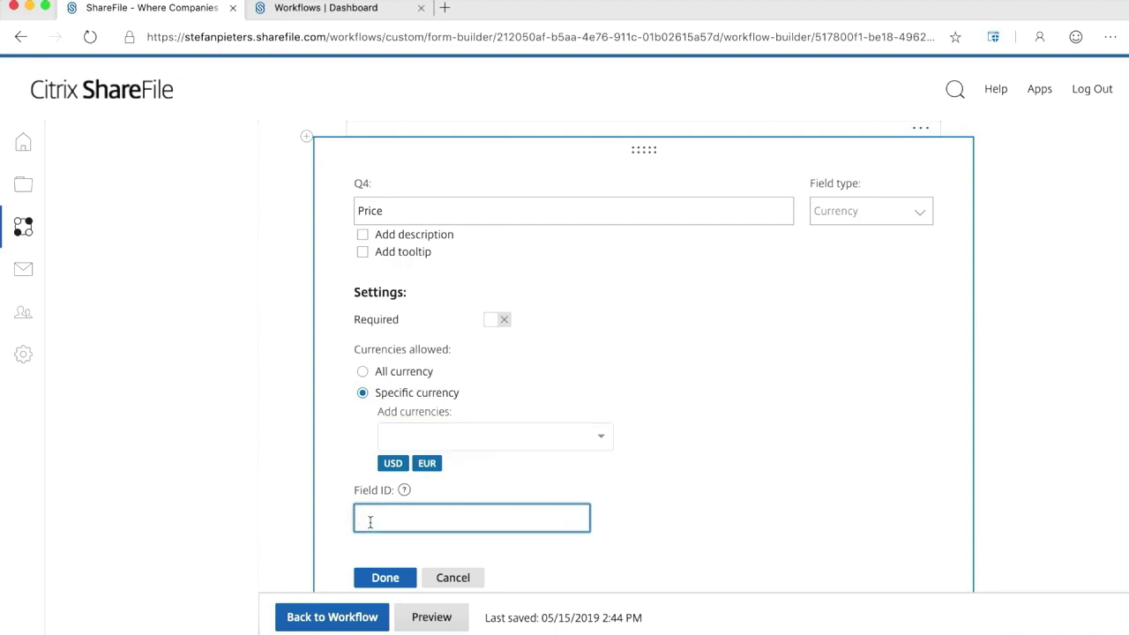
{"action": "type", "text": "amount"}
{"action": "scroll", "coordinate": [517, 496], "scroll_direction": "down", "scroll_amount": 3}
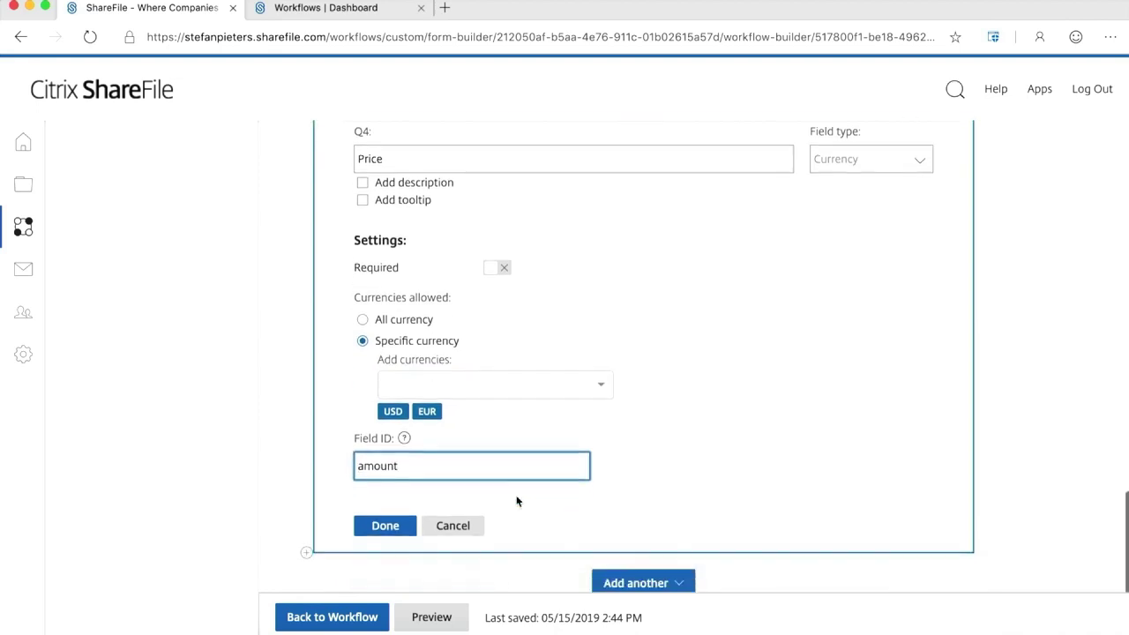
{"action": "left_click", "coordinate": [389, 460]}
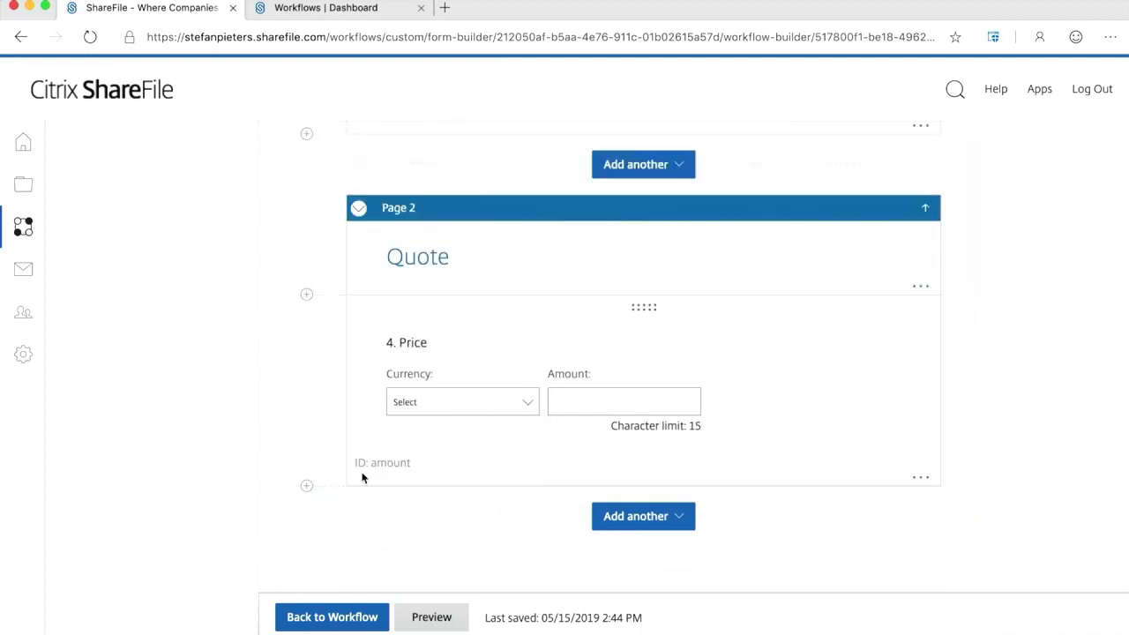
Insert question 5 'Item number' below Price as a Bar code field with field ID barcode.
{"action": "left_click", "coordinate": [306, 488]}
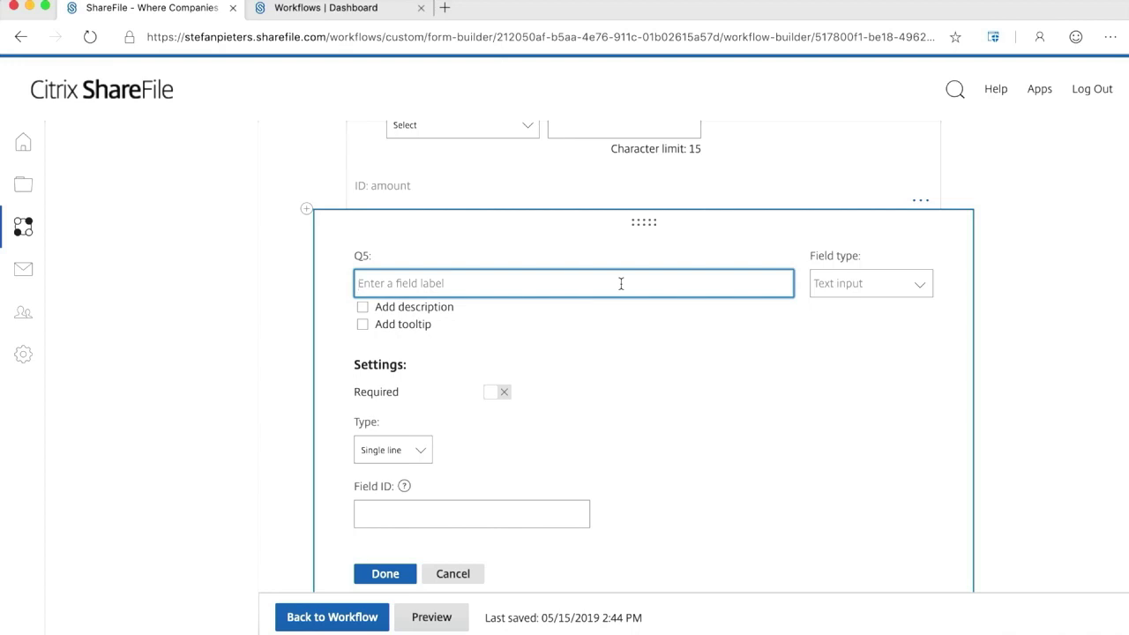
{"action": "type", "text": "Item number"}
{"action": "left_click", "coordinate": [920, 283]}
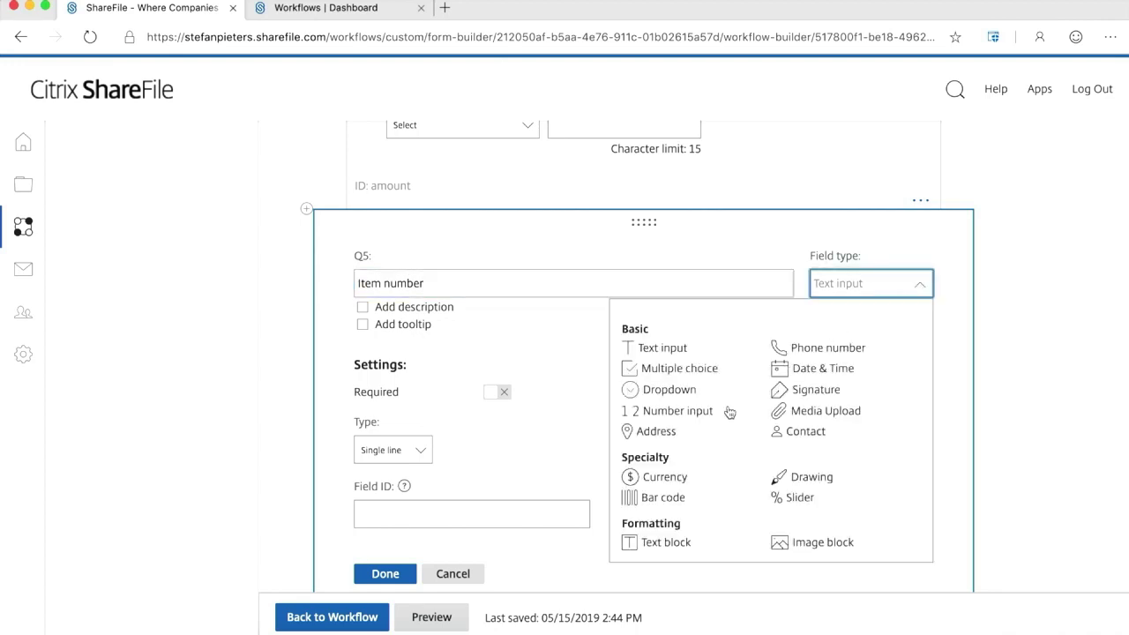
{"action": "left_click", "coordinate": [667, 497]}
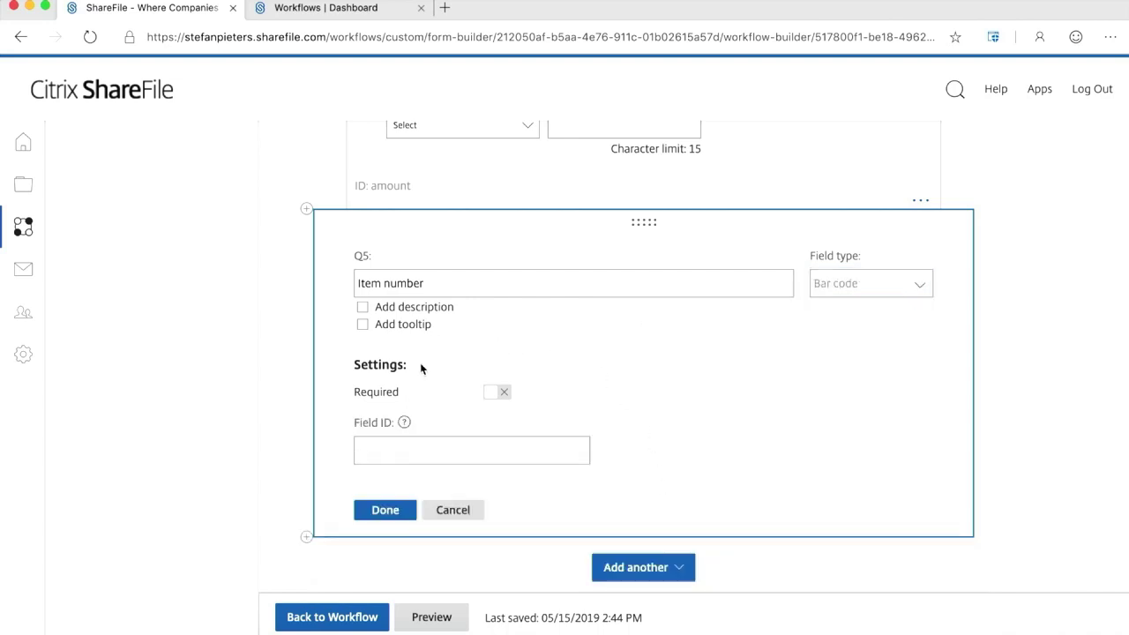
{"action": "left_click", "coordinate": [421, 453]}
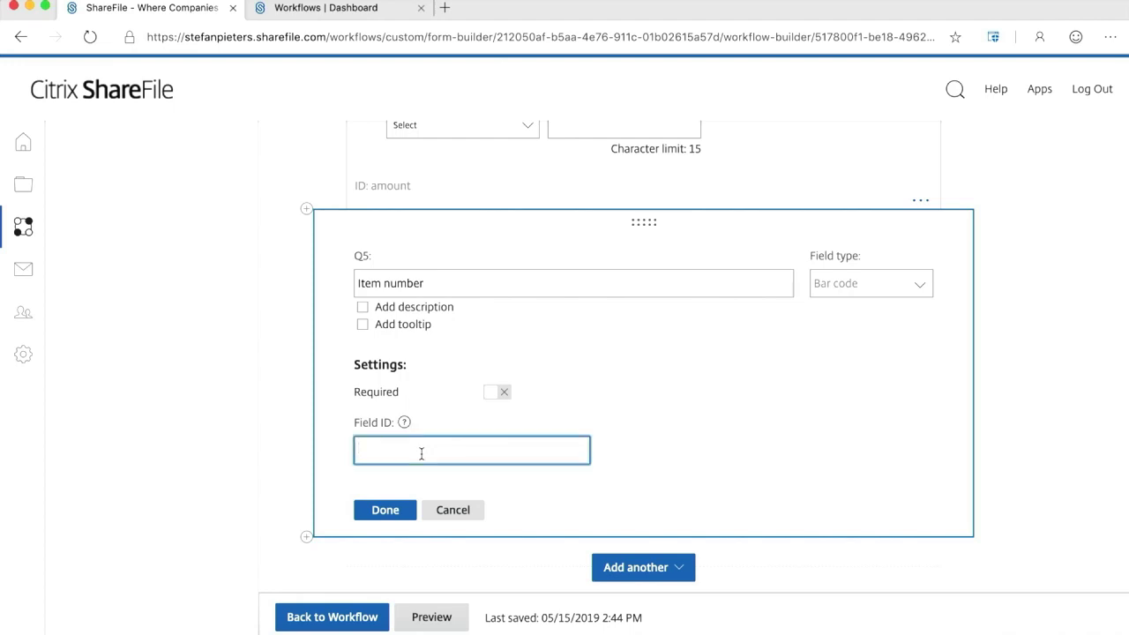
{"action": "type", "text": "barcode"}
{"action": "left_click", "coordinate": [390, 511]}
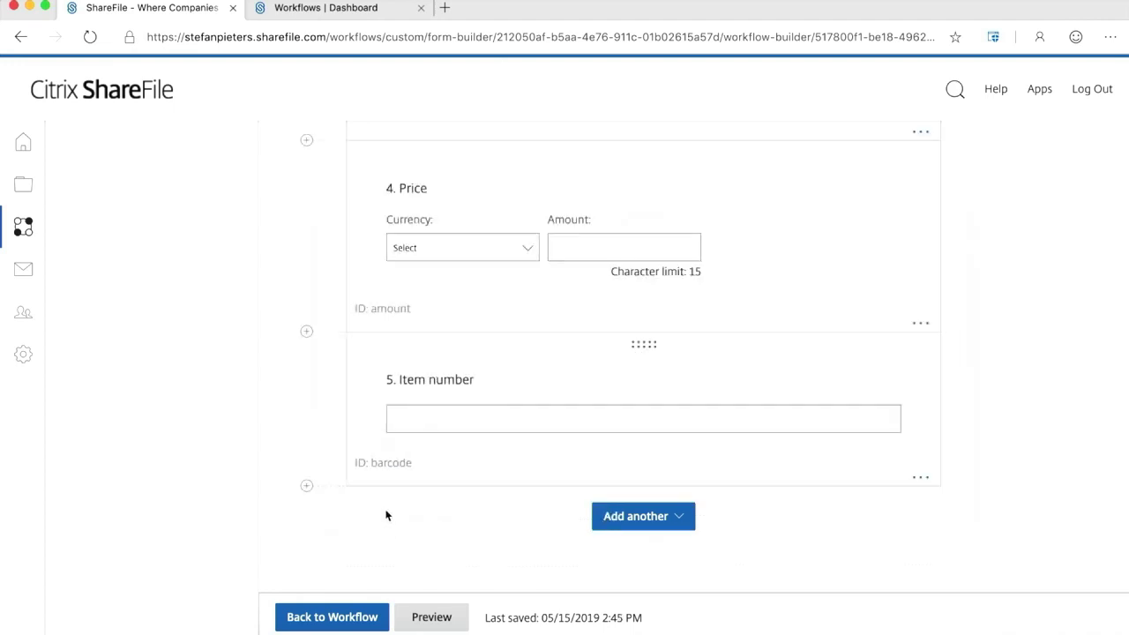
Insert question 6 'Probability' below Item number as a 5%-increment slider with field ID probability.
{"action": "left_click", "coordinate": [306, 485]}
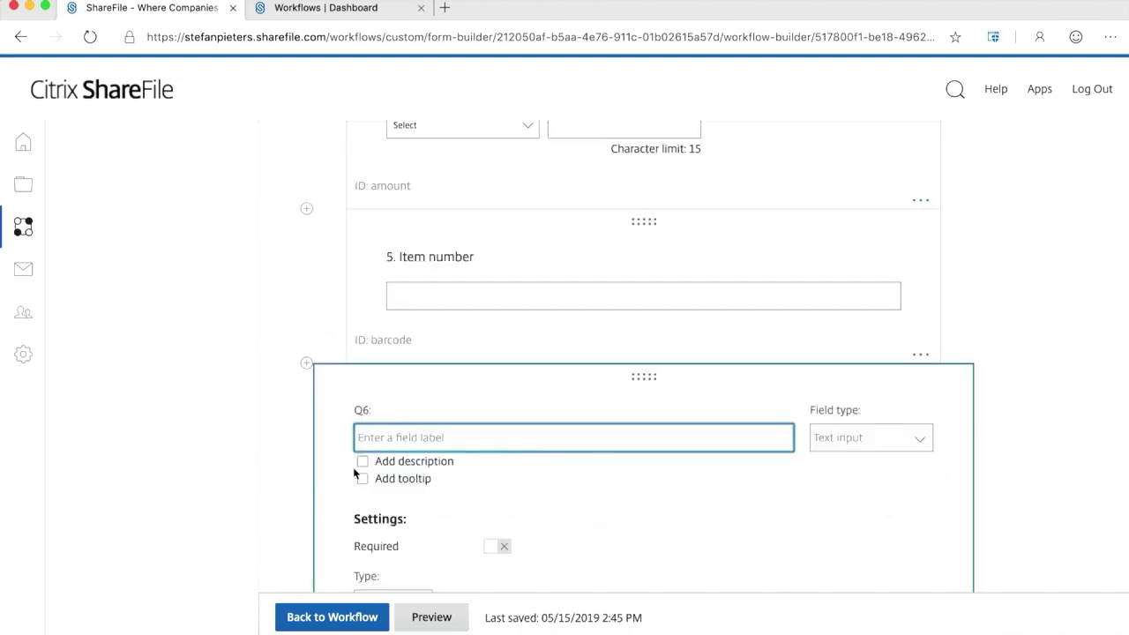
{"action": "type", "text": "Probability"}
{"action": "left_click", "coordinate": [921, 438]}
{"action": "scroll", "coordinate": [920, 438], "scroll_direction": "down", "scroll_amount": 5}
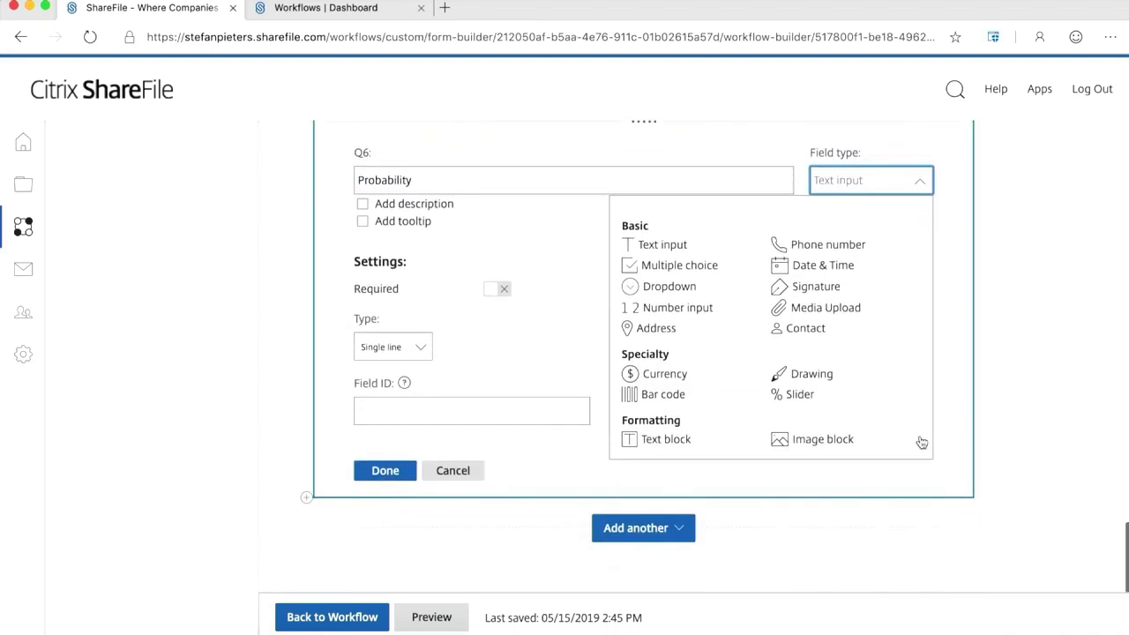
{"action": "left_click", "coordinate": [800, 395]}
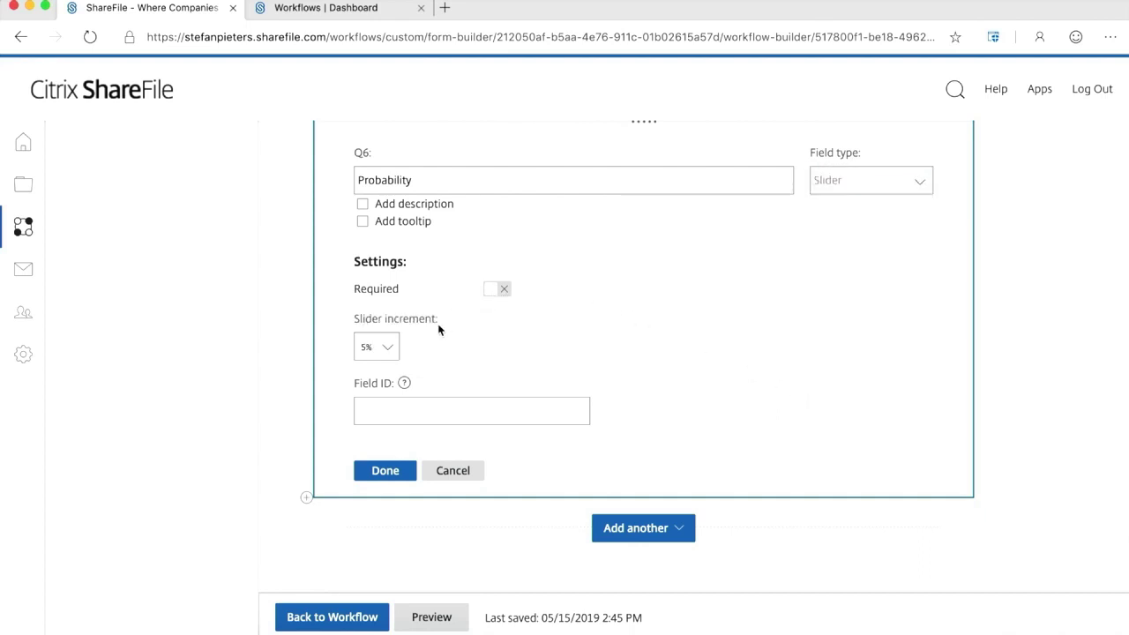
{"action": "left_click", "coordinate": [385, 348]}
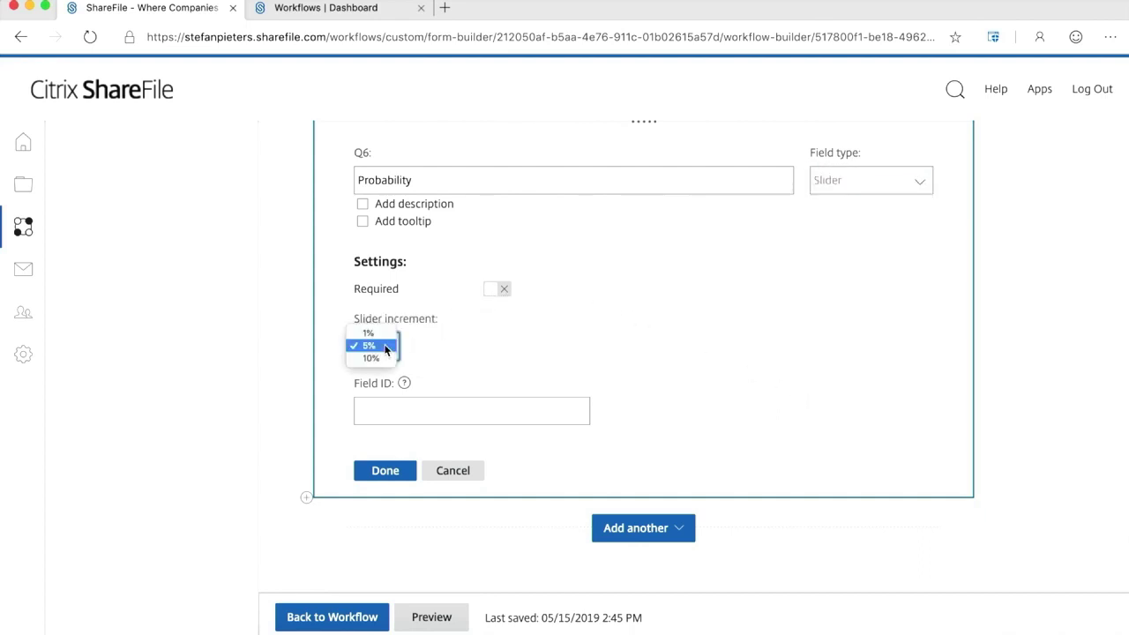
{"action": "left_click", "coordinate": [385, 349]}
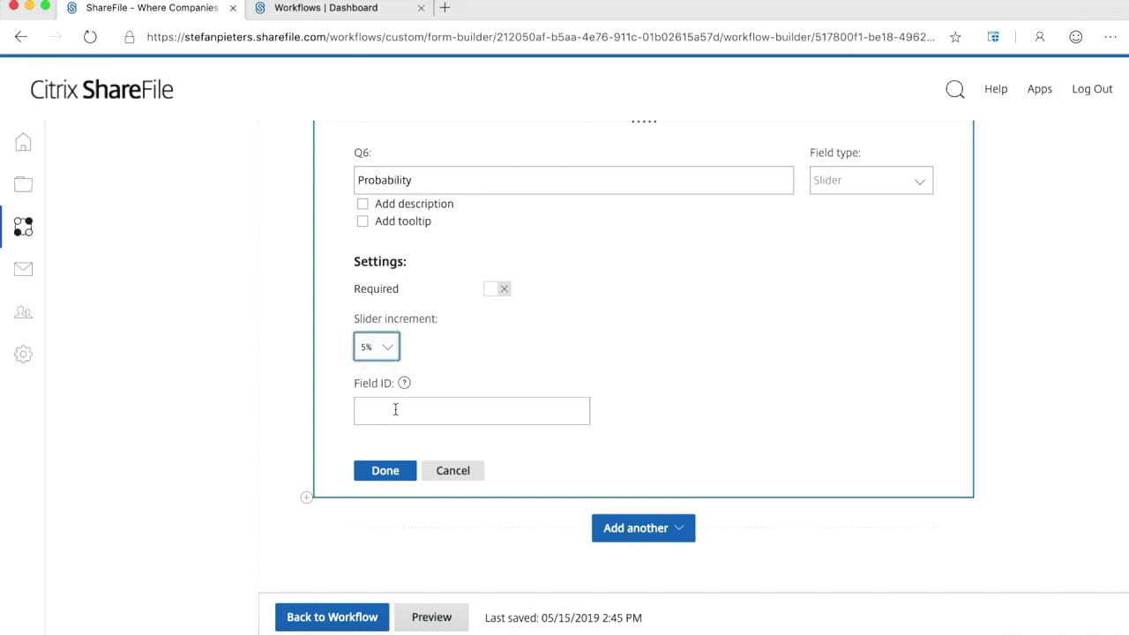
{"action": "left_click", "coordinate": [400, 412]}
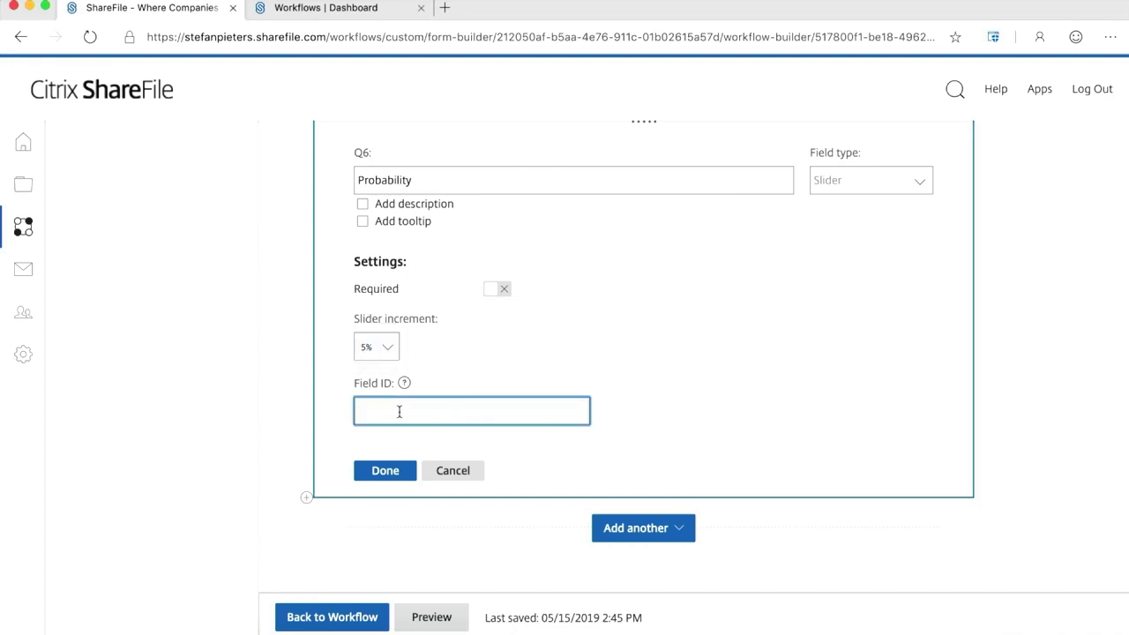
{"action": "type", "text": "probability"}
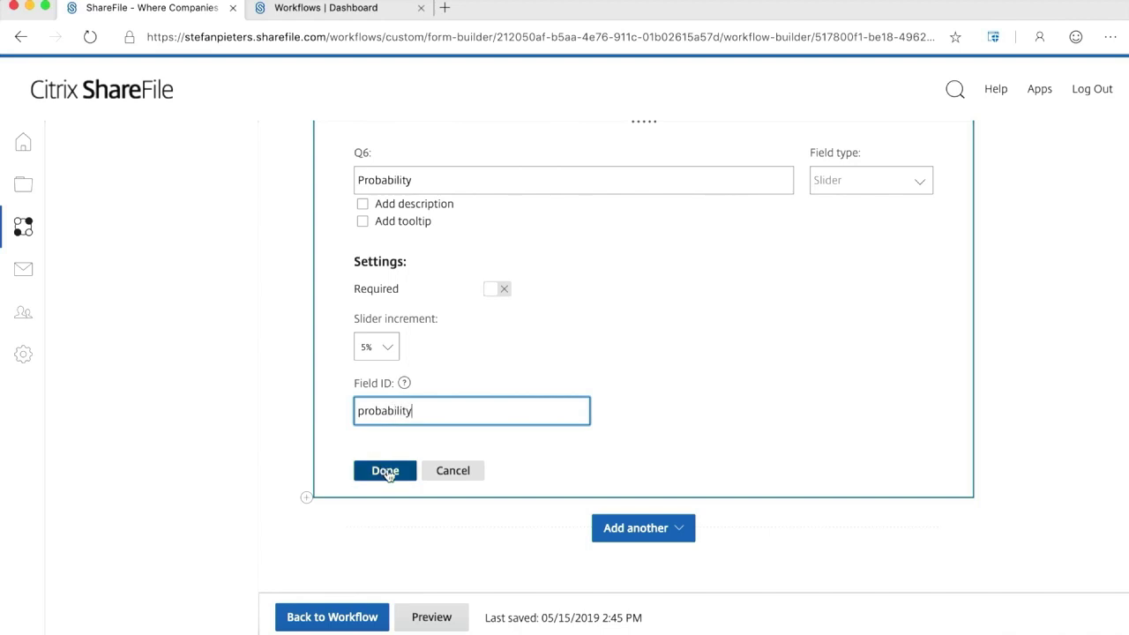
{"action": "left_click", "coordinate": [384, 470]}
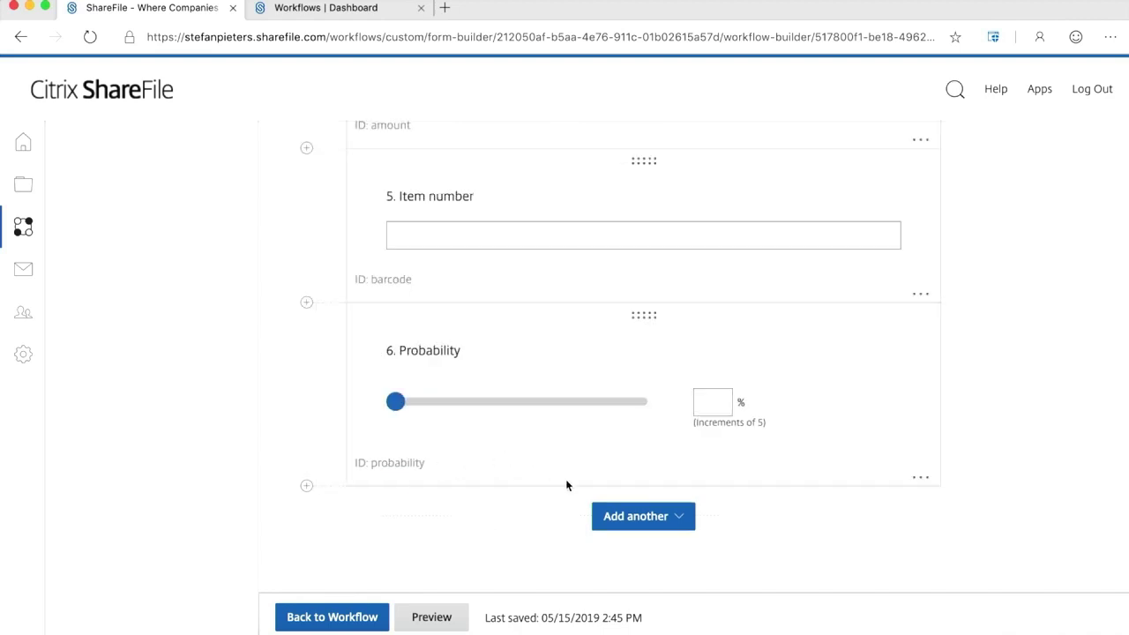
Add a third page to the form titled 'Signature'.
{"action": "left_click", "coordinate": [687, 520]}
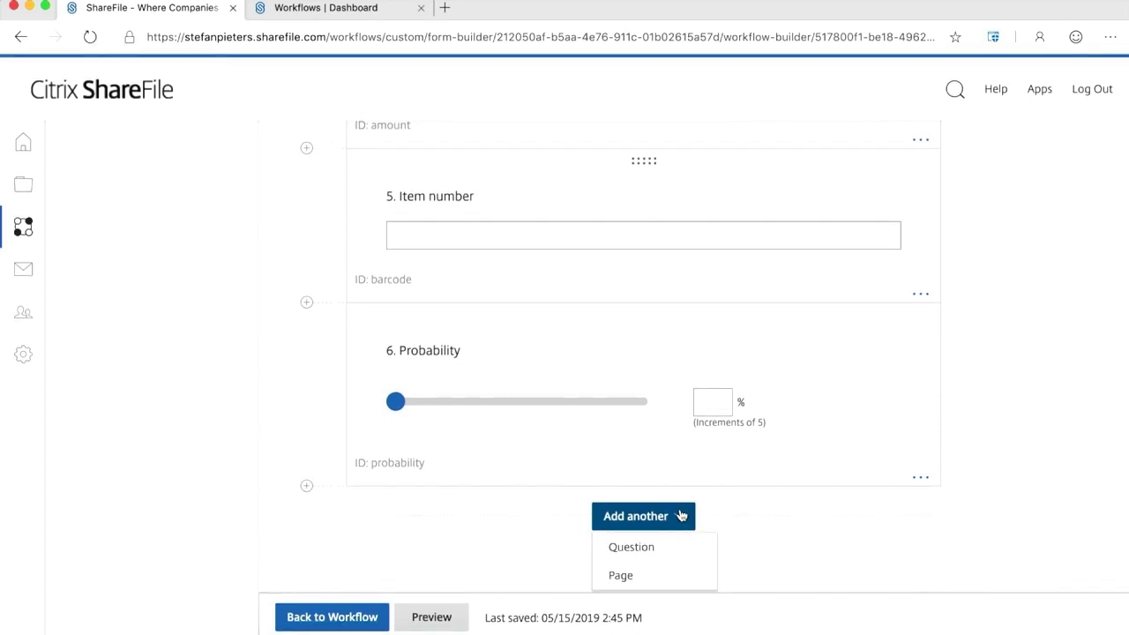
{"action": "left_click", "coordinate": [647, 575]}
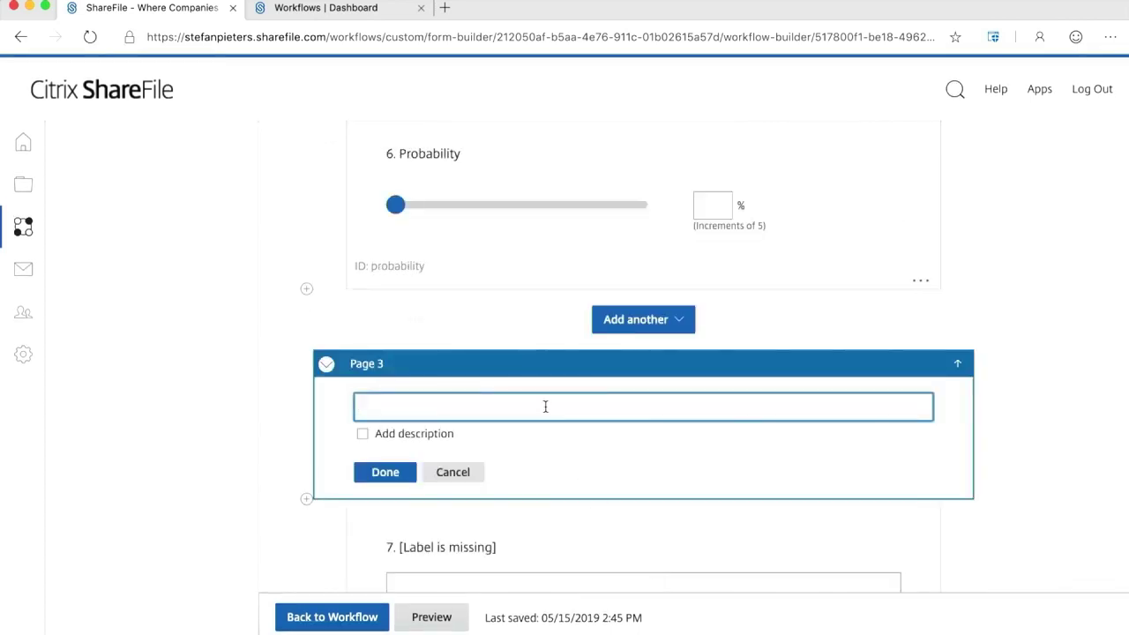
{"action": "type", "text": "Signature"}
{"action": "left_click", "coordinate": [385, 470]}
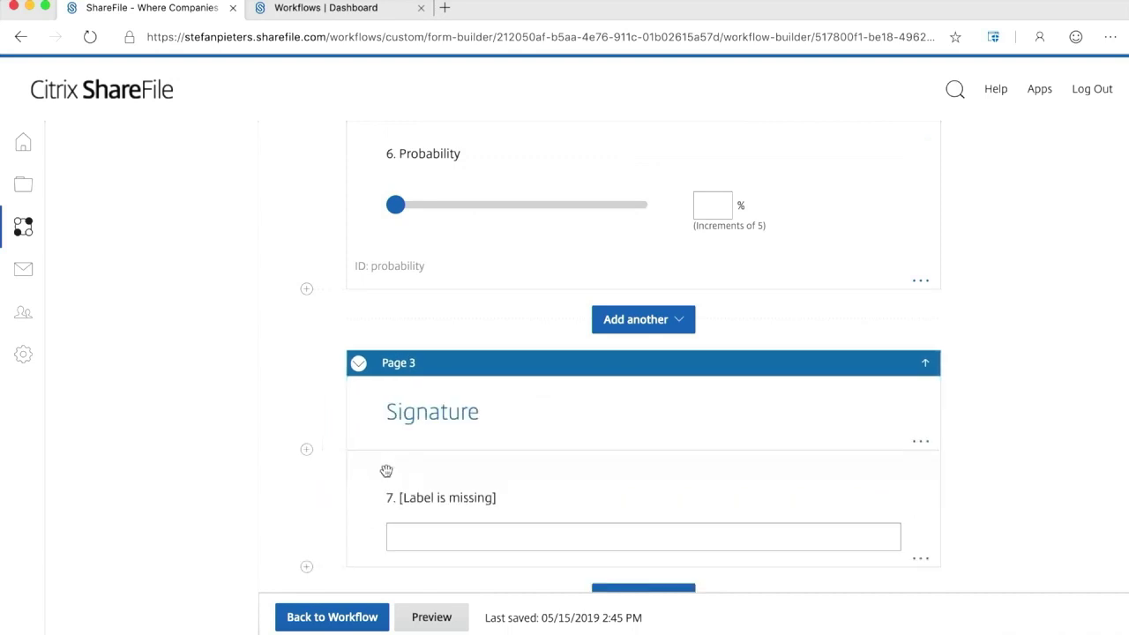
Make question 7 a Signature field labelled 'Signature' with field ID signature.
{"action": "left_click", "coordinate": [466, 497]}
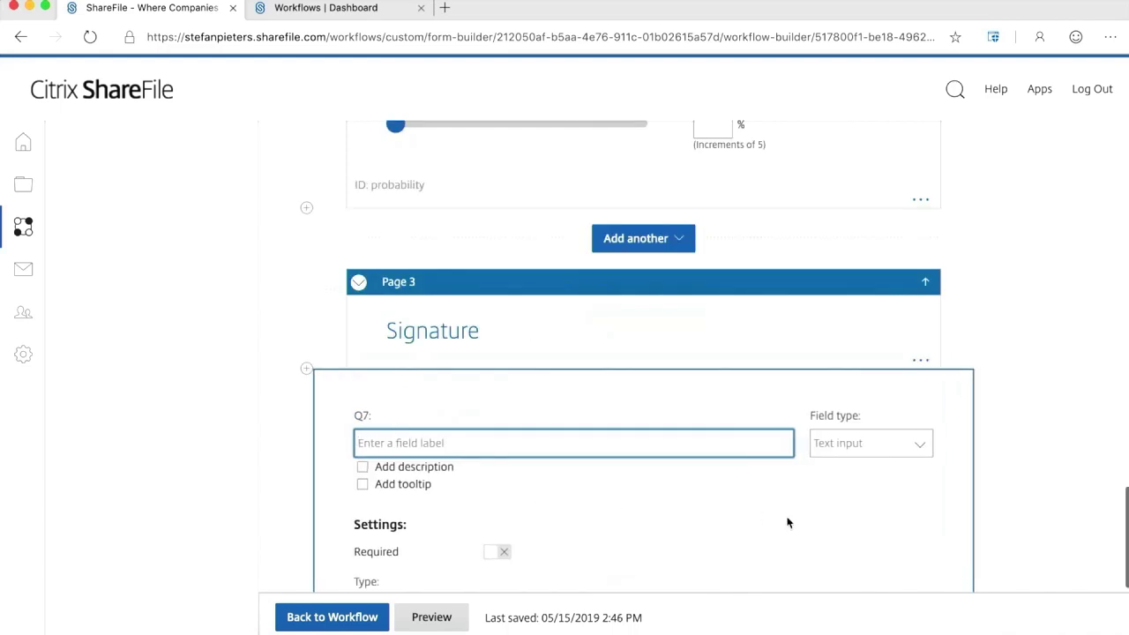
{"action": "left_click", "coordinate": [922, 448]}
{"action": "scroll", "coordinate": [921, 442], "scroll_direction": "down", "scroll_amount": 5}
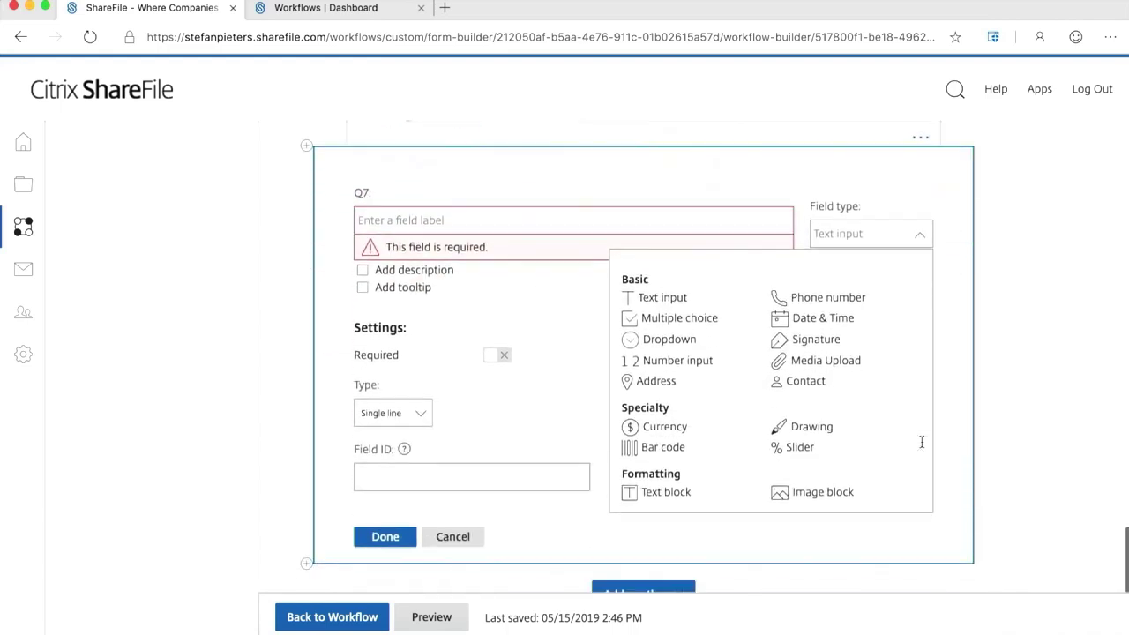
{"action": "left_click", "coordinate": [817, 341]}
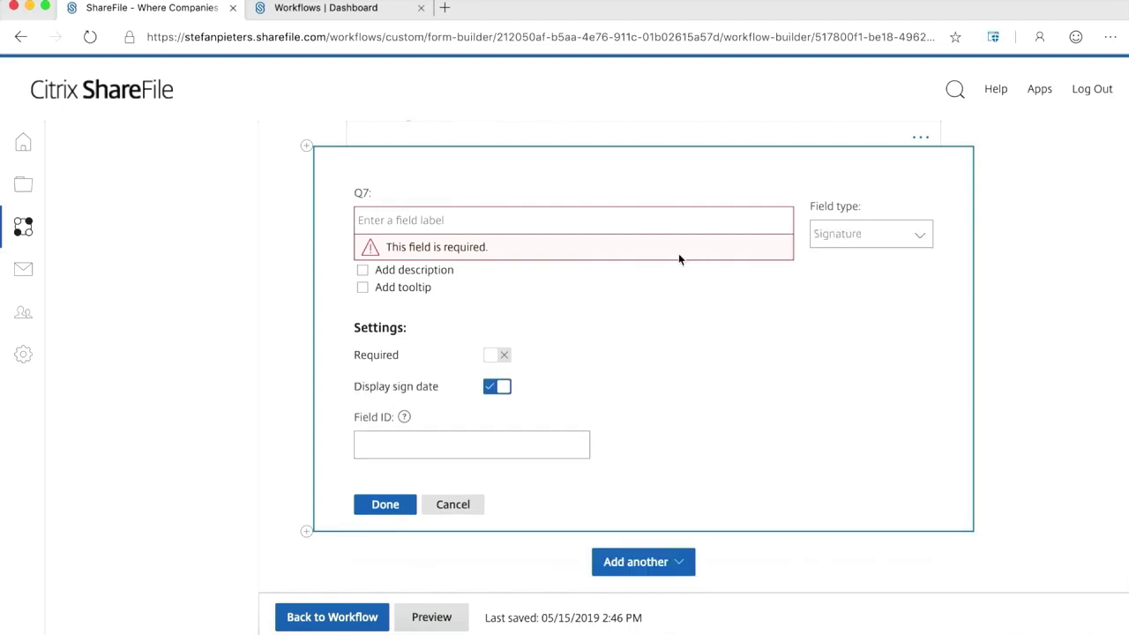
{"action": "left_click", "coordinate": [595, 218]}
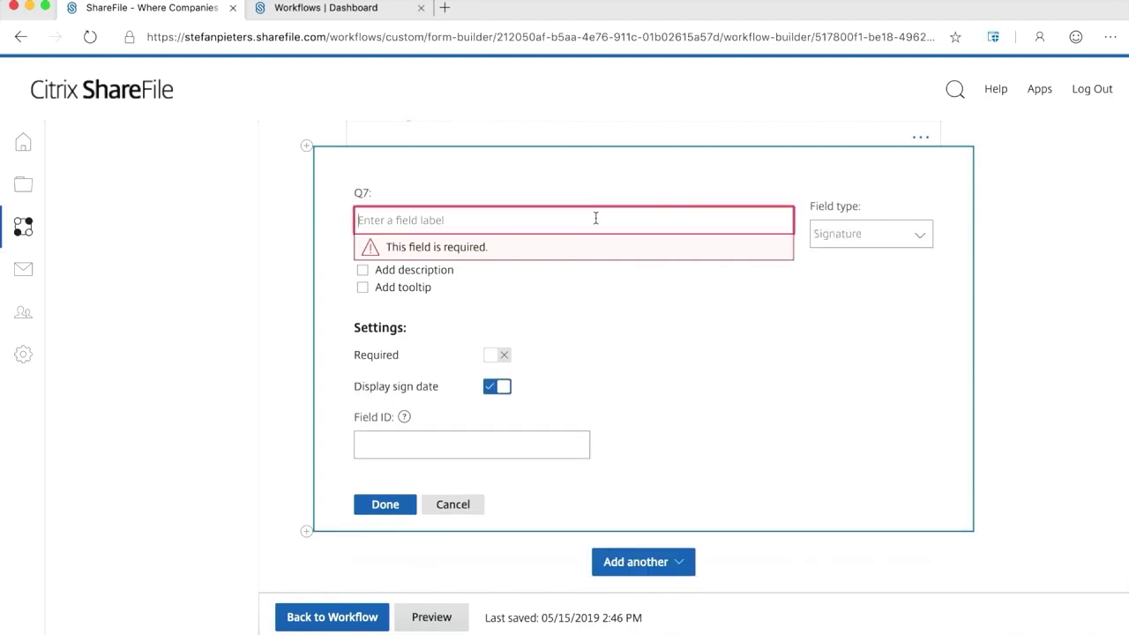
{"action": "type", "text": "Signature"}
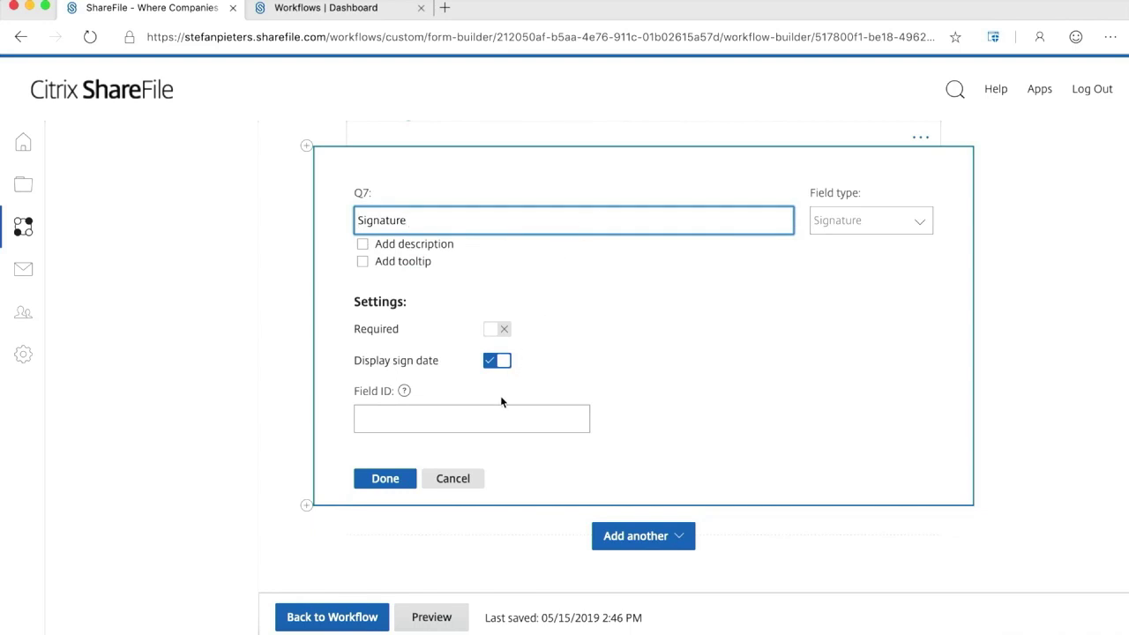
{"action": "left_click", "coordinate": [465, 419]}
{"action": "type", "text": "signa"}
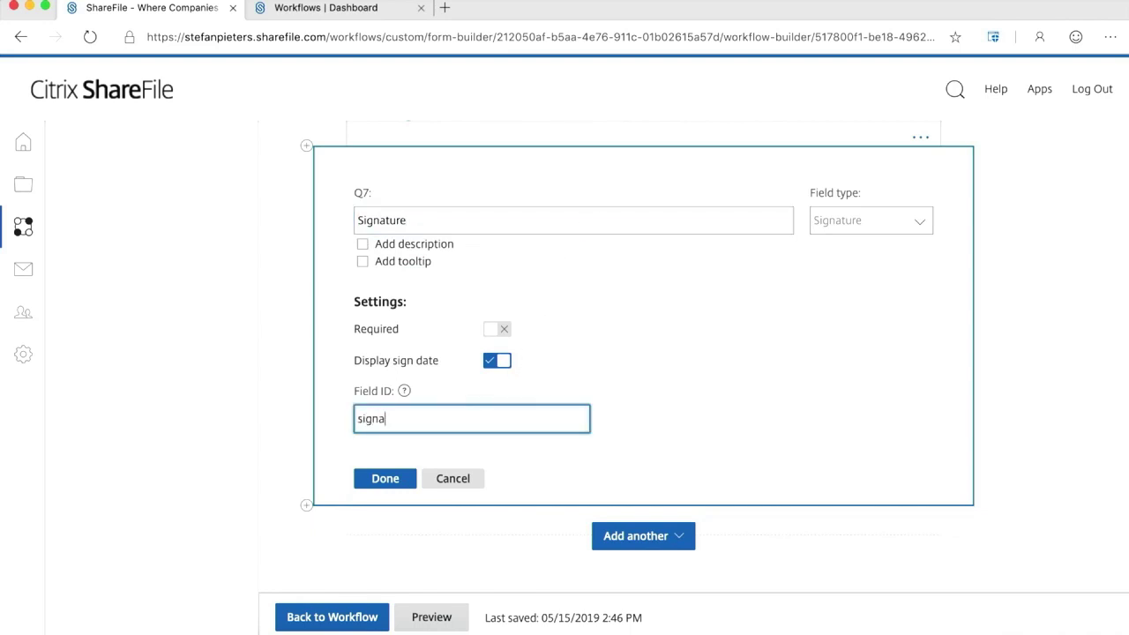
{"action": "type", "text": "ture"}
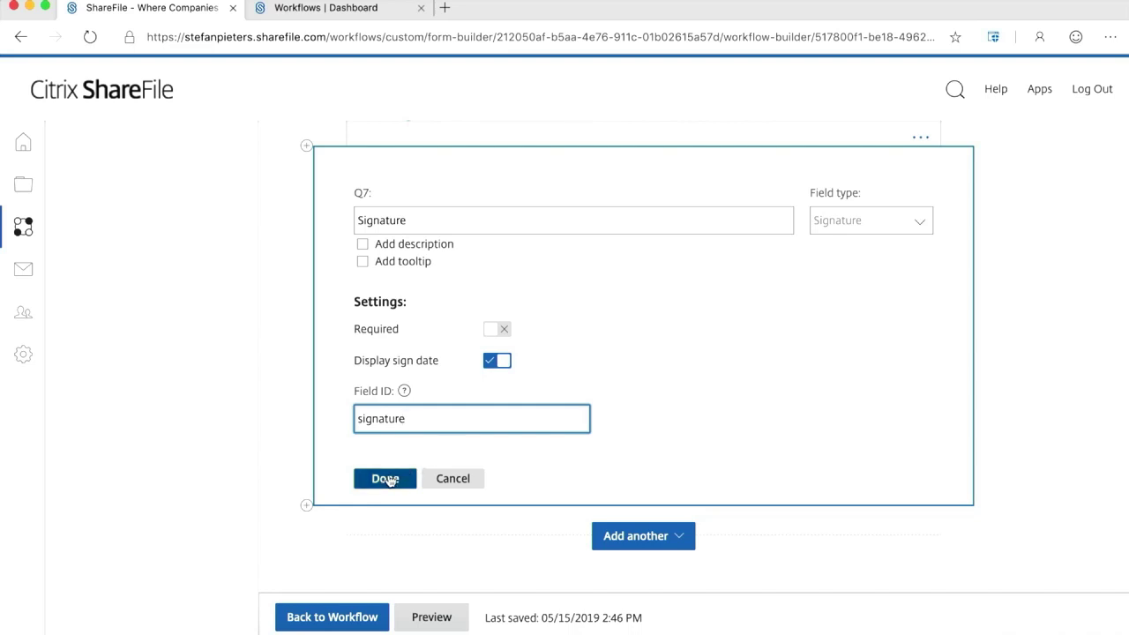
{"action": "left_click", "coordinate": [382, 477]}
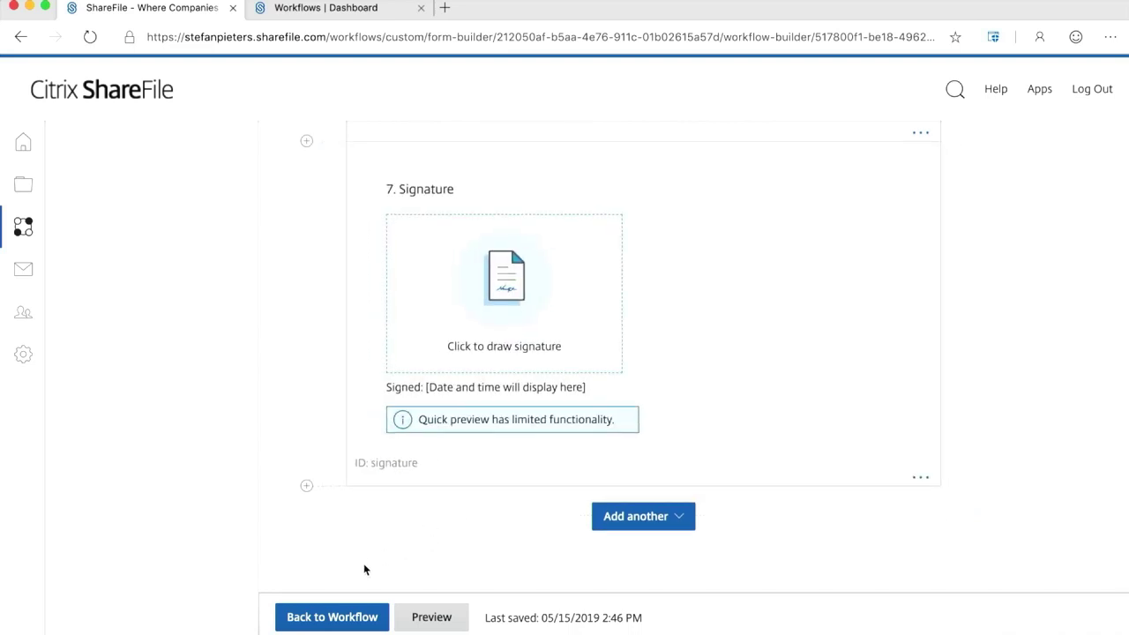
Return from the form to the workflow and advance to step 2.
{"action": "left_click", "coordinate": [343, 618]}
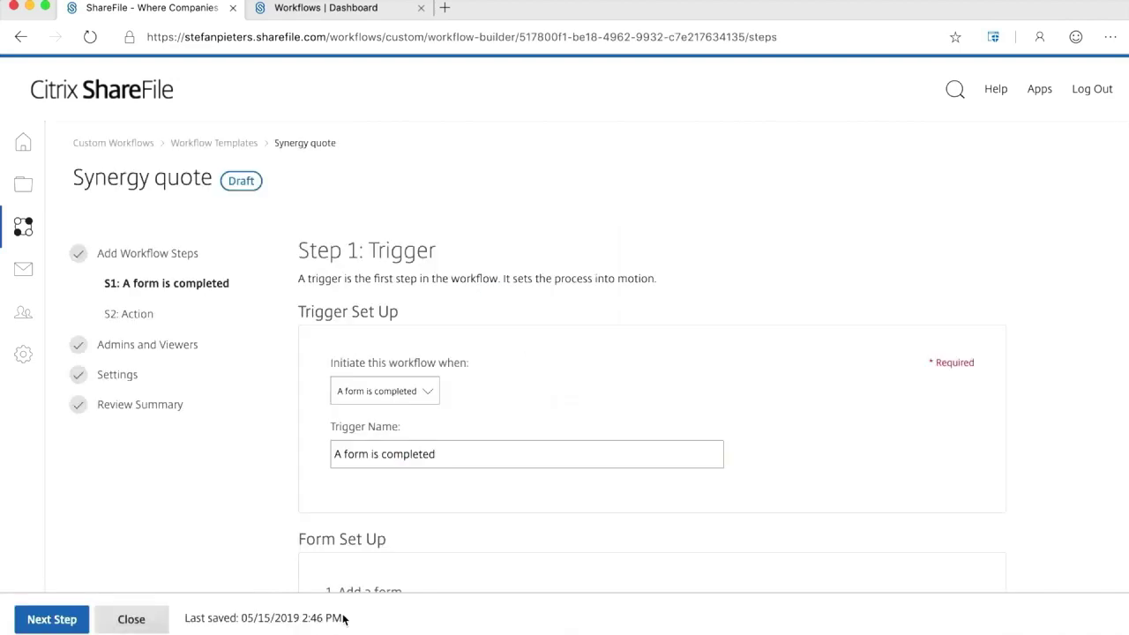
{"action": "scroll", "coordinate": [532, 486], "scroll_direction": "down", "scroll_amount": 5}
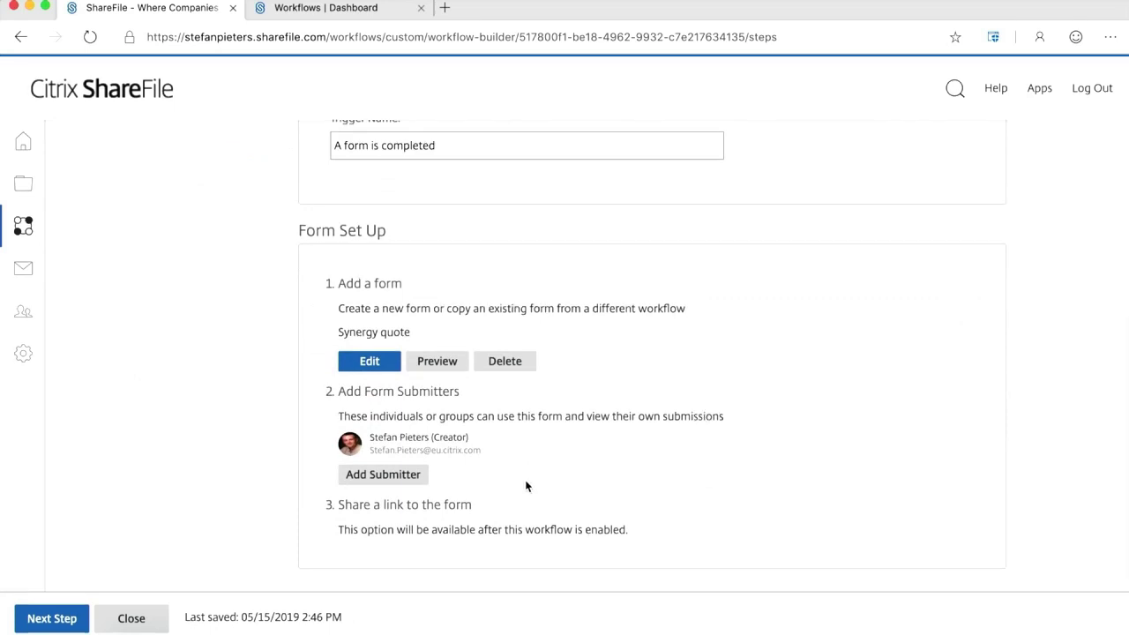
{"action": "left_click", "coordinate": [48, 622]}
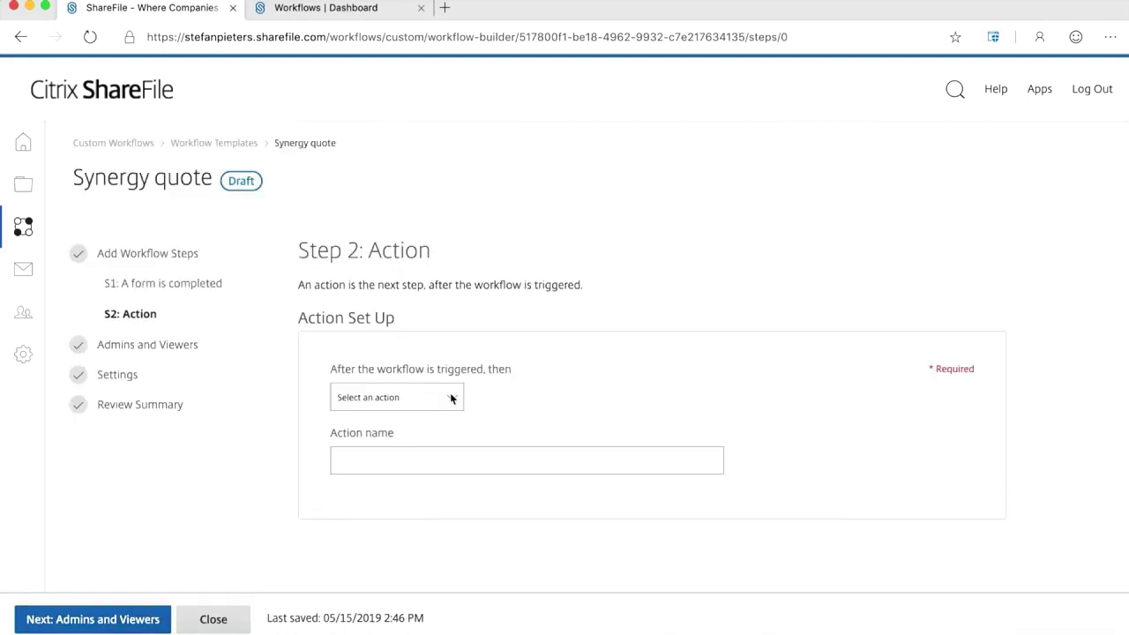
Set step 2's action to 'Post data to a web service' and review its Data and Web Service settings.
{"action": "left_click", "coordinate": [452, 395]}
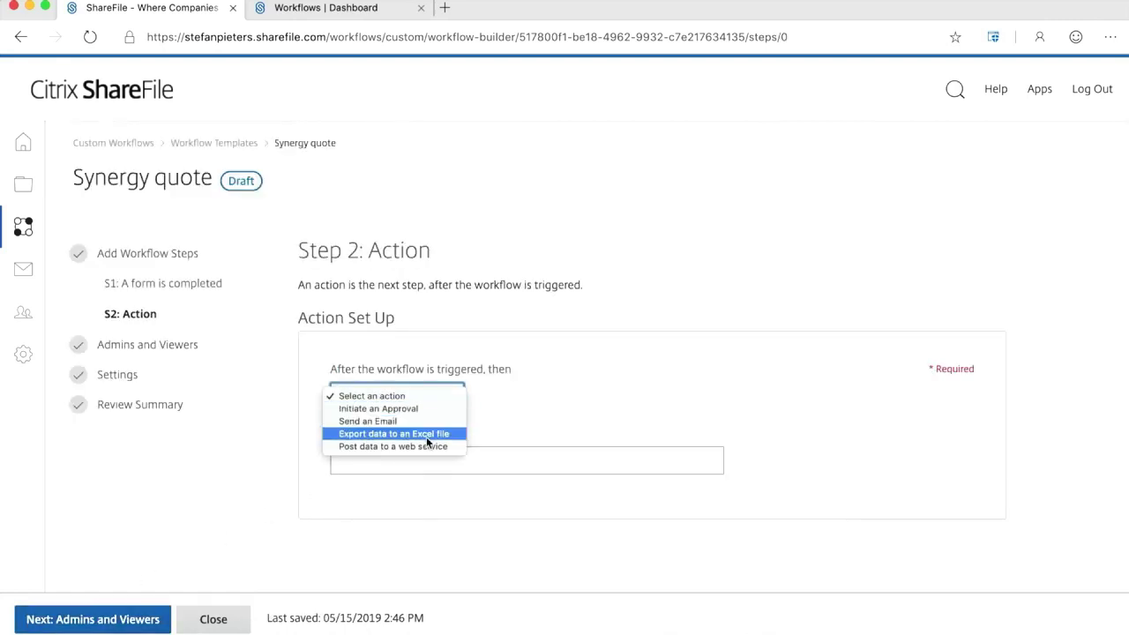
{"action": "key", "text": "Escape"}
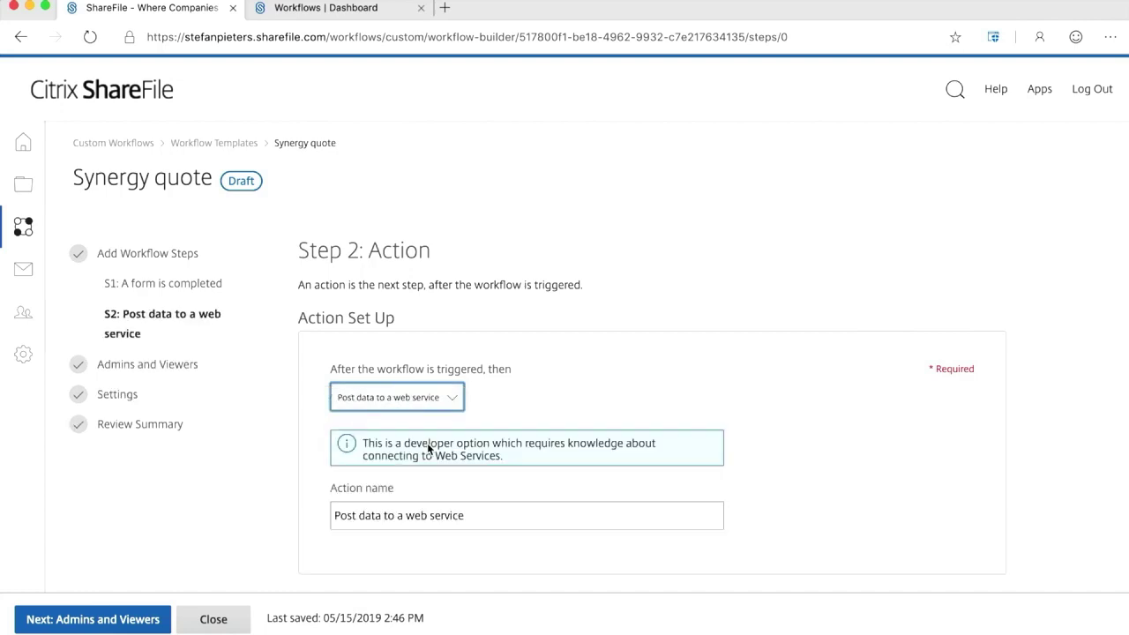
{"action": "scroll", "coordinate": [428, 448], "scroll_direction": "down", "scroll_amount": 5}
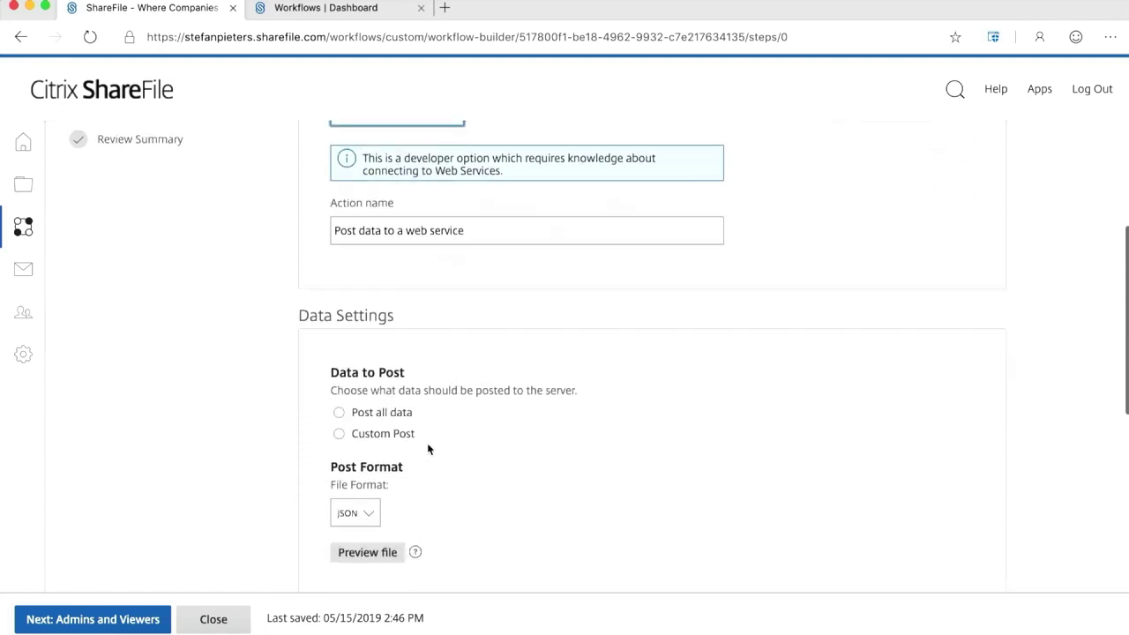
{"action": "scroll", "coordinate": [428, 449], "scroll_direction": "down", "scroll_amount": 3}
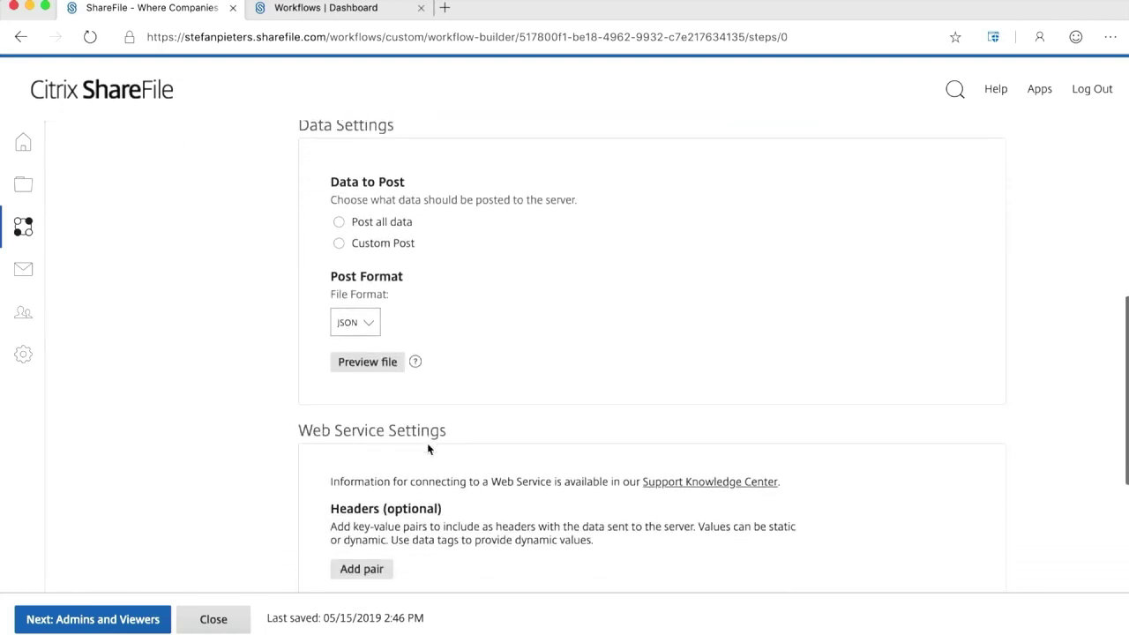
{"action": "scroll", "coordinate": [427, 443], "scroll_direction": "down", "scroll_amount": 6}
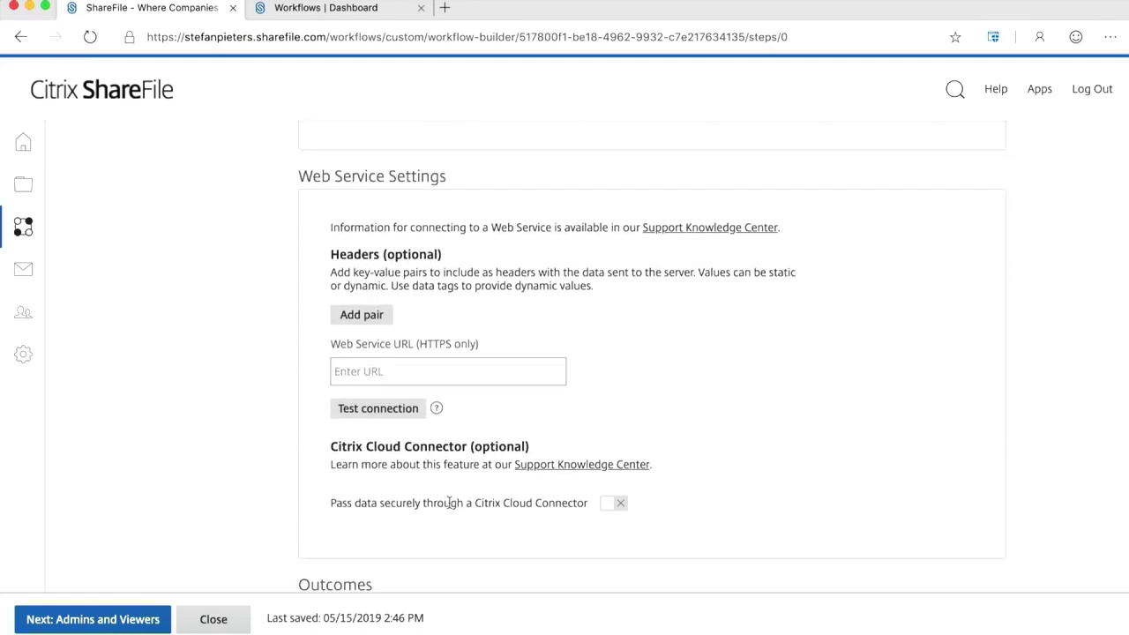
{"action": "scroll", "coordinate": [473, 526], "scroll_direction": "down", "scroll_amount": 5}
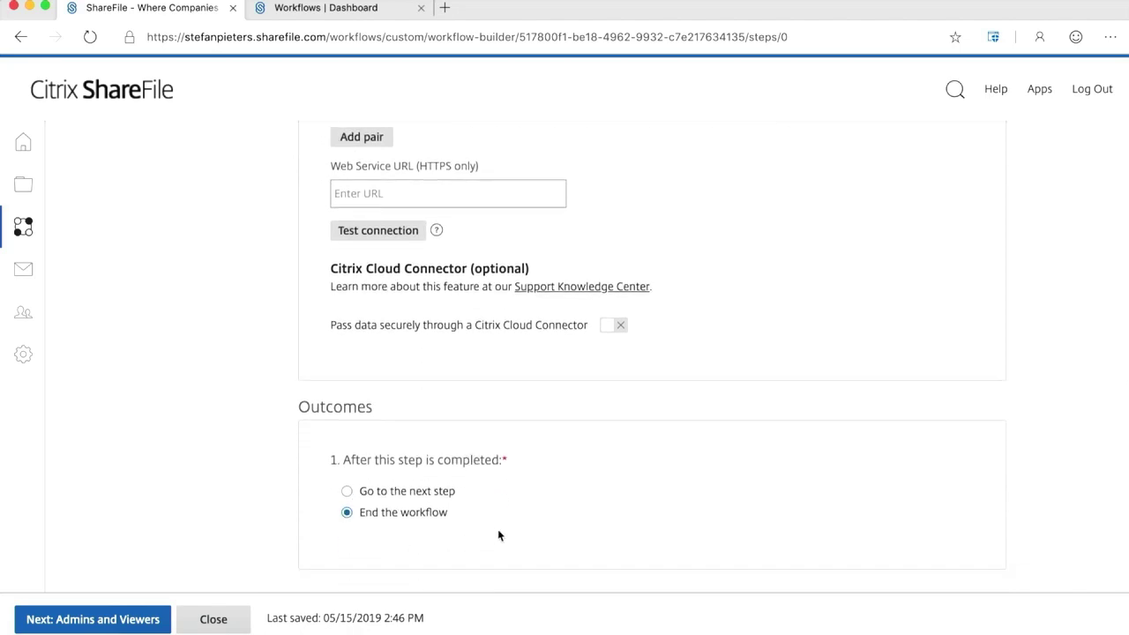
{"action": "scroll", "coordinate": [498, 535], "scroll_direction": "up", "scroll_amount": 10}
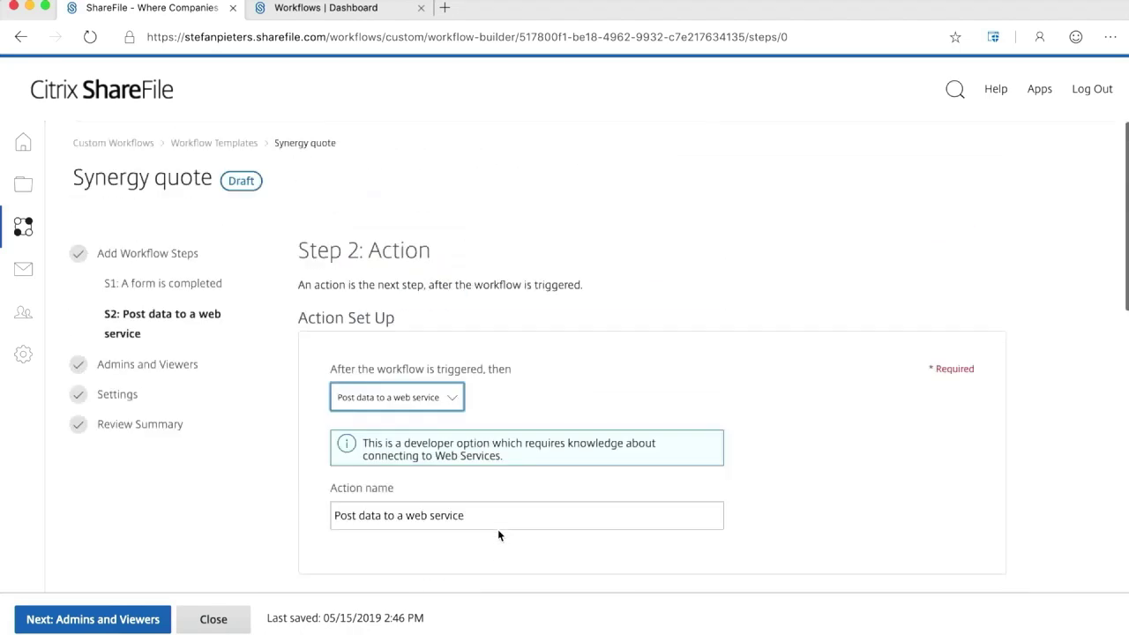
Switch step 2's action to Send an Email, adding the matching contact as recipient.
{"action": "left_click", "coordinate": [450, 400]}
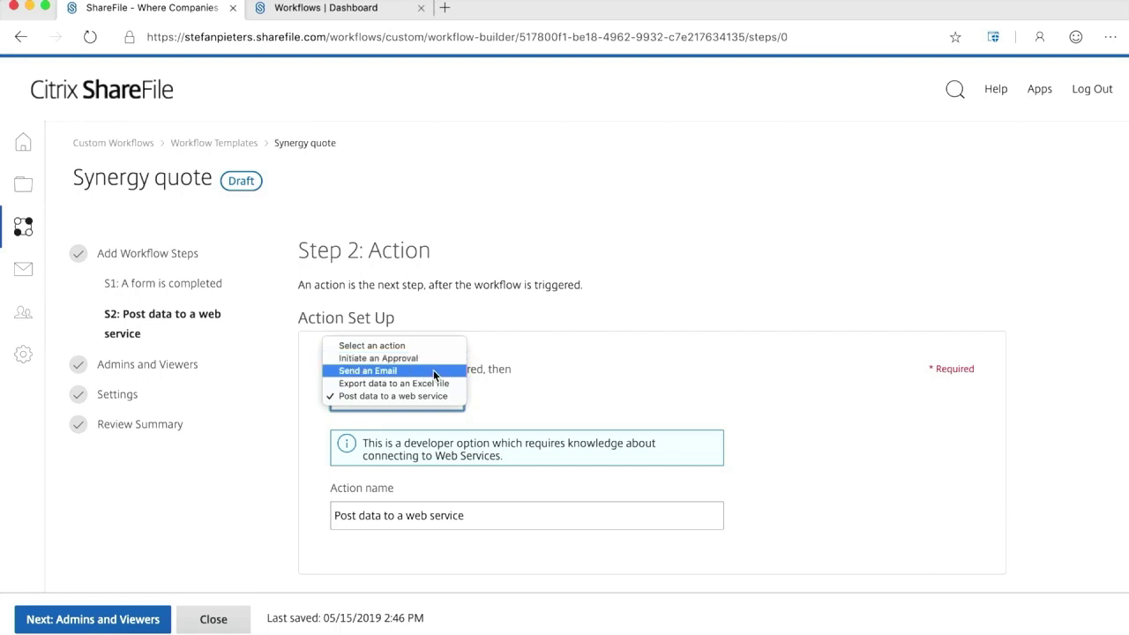
{"action": "left_click", "coordinate": [433, 369]}
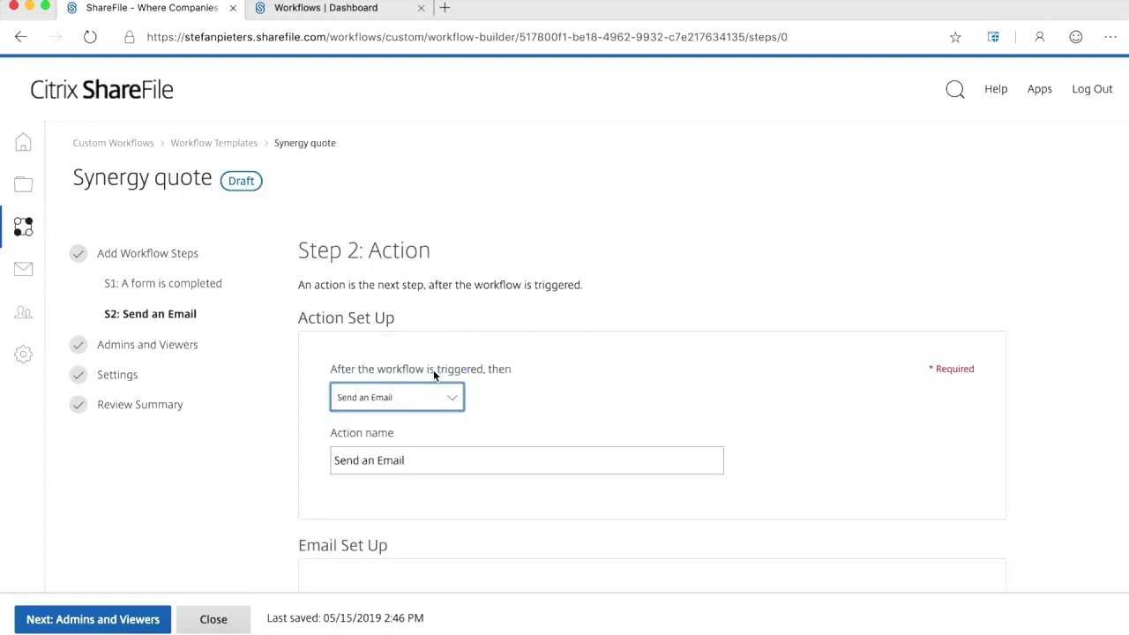
{"action": "scroll", "coordinate": [527, 454], "scroll_direction": "down", "scroll_amount": 4}
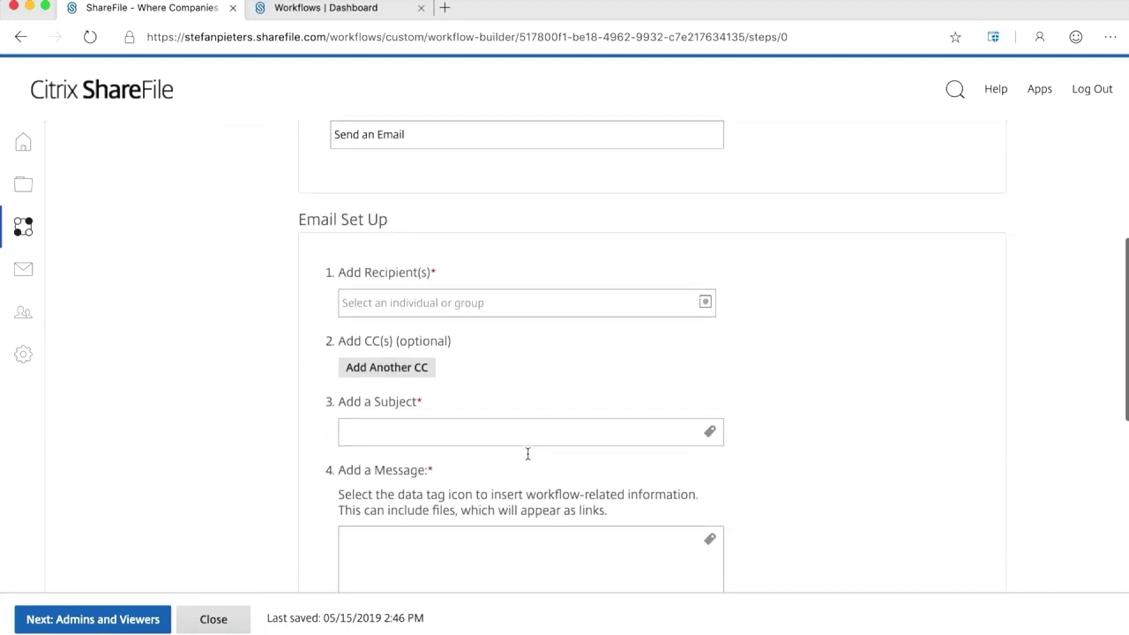
{"action": "left_click", "coordinate": [503, 303]}
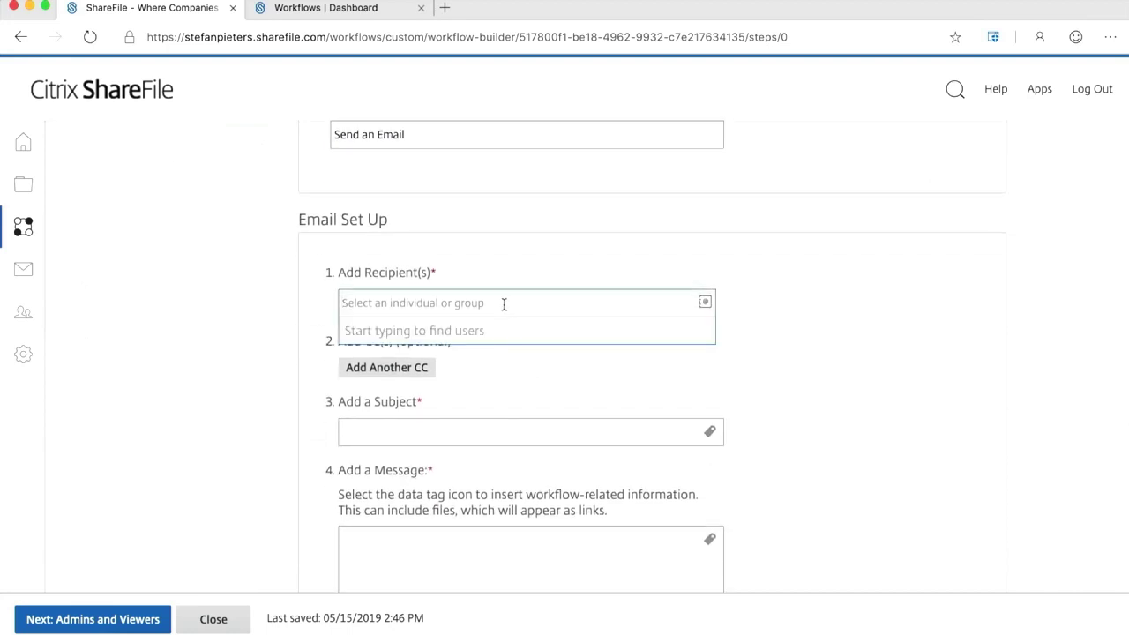
{"action": "type", "text": "rob"}
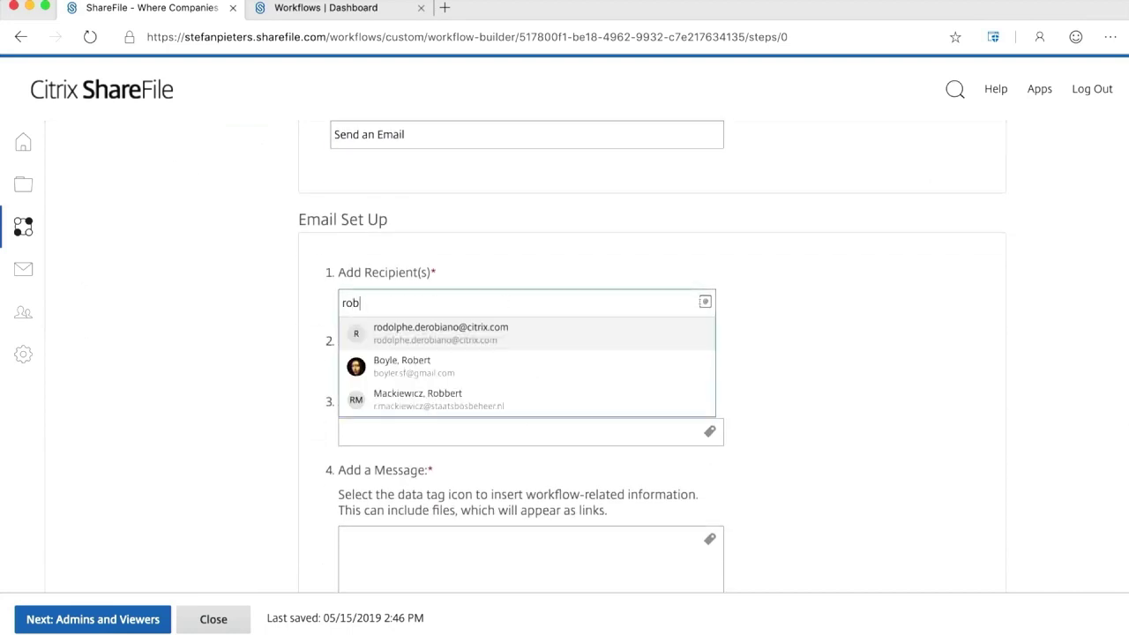
{"action": "left_click", "coordinate": [488, 369]}
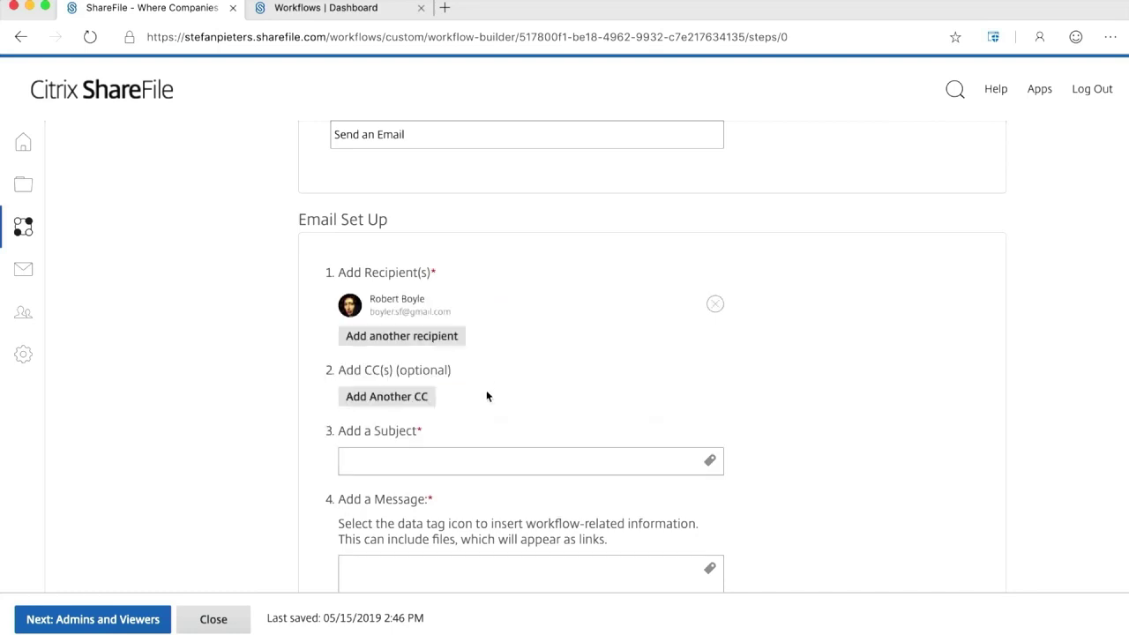
Set the email subject to 'New quote from' followed by the Customer Name tag.
{"action": "scroll", "coordinate": [486, 389], "scroll_direction": "down", "scroll_amount": 2}
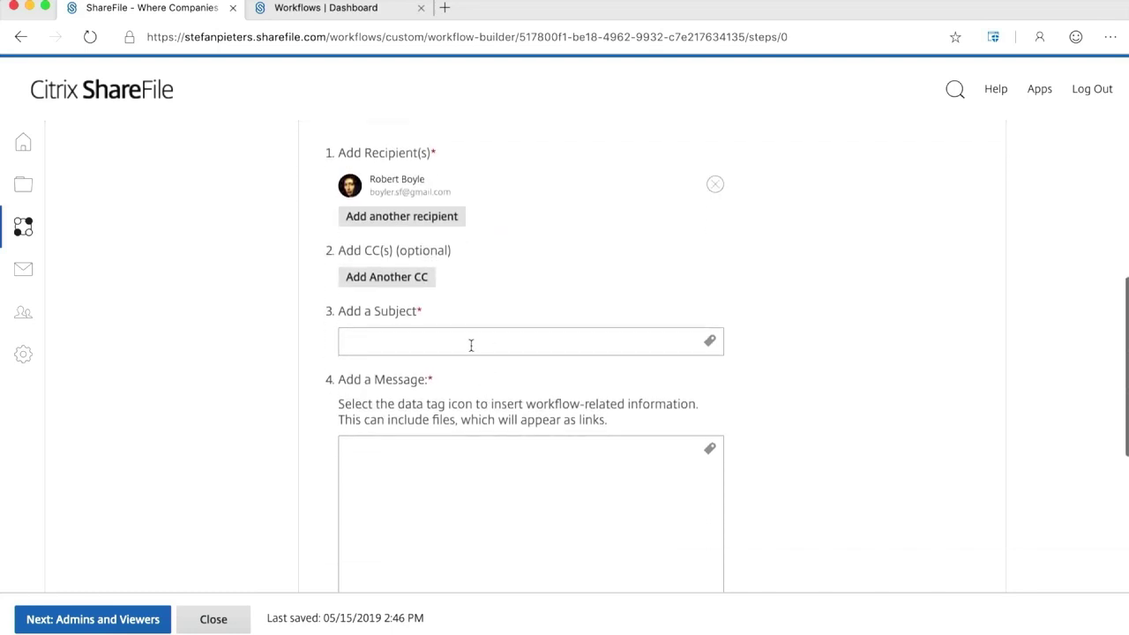
{"action": "left_click", "coordinate": [470, 341]}
{"action": "type", "text": "New quote"}
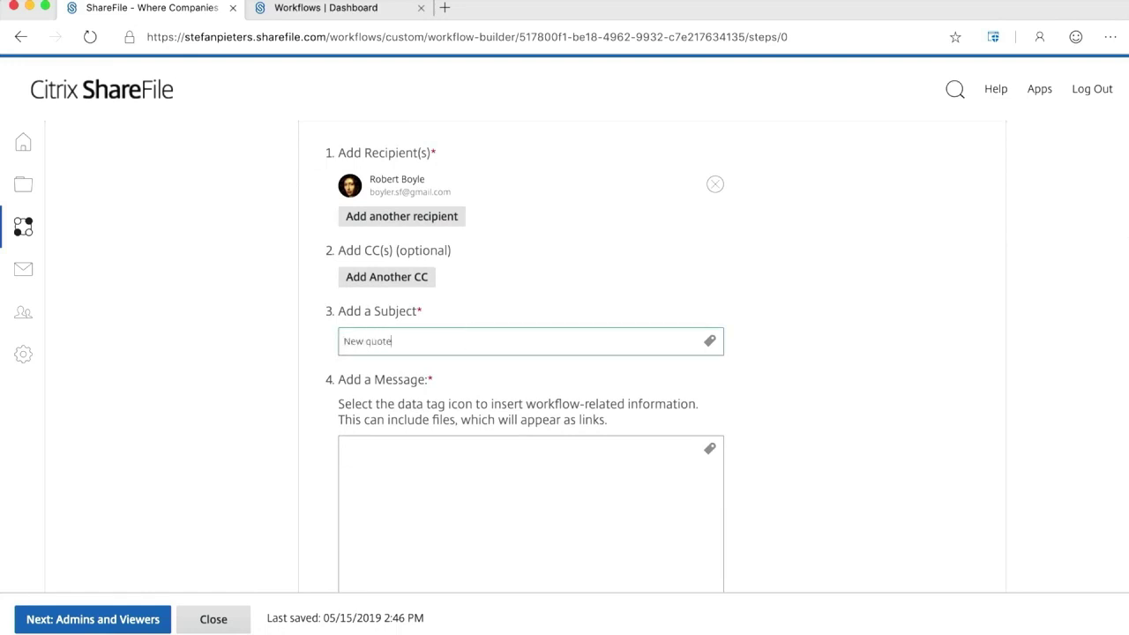
{"action": "type", "text": " from"}
{"action": "left_click", "coordinate": [710, 340]}
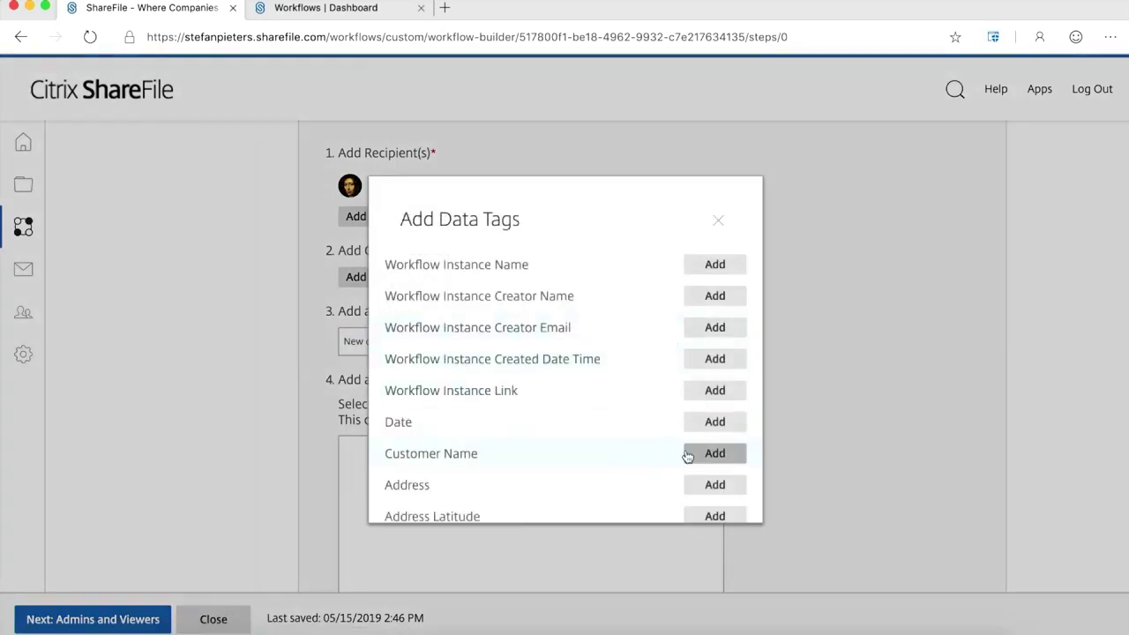
{"action": "left_click", "coordinate": [713, 454]}
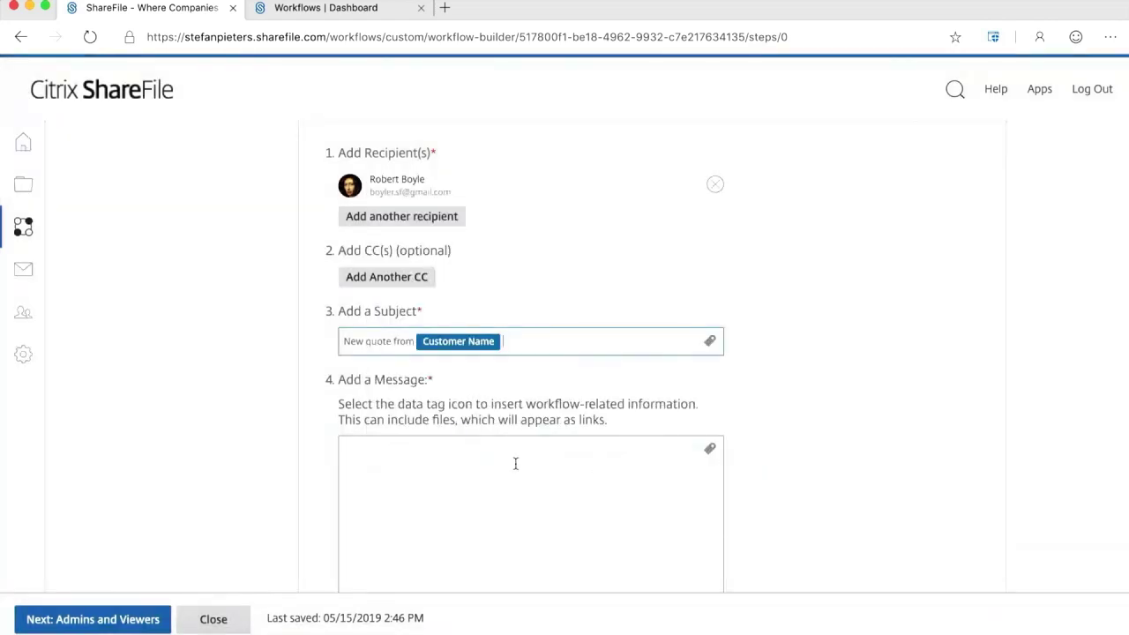
Start the message with 'Hi! There's a new quote for [Price] entered'.
{"action": "left_click", "coordinate": [490, 462]}
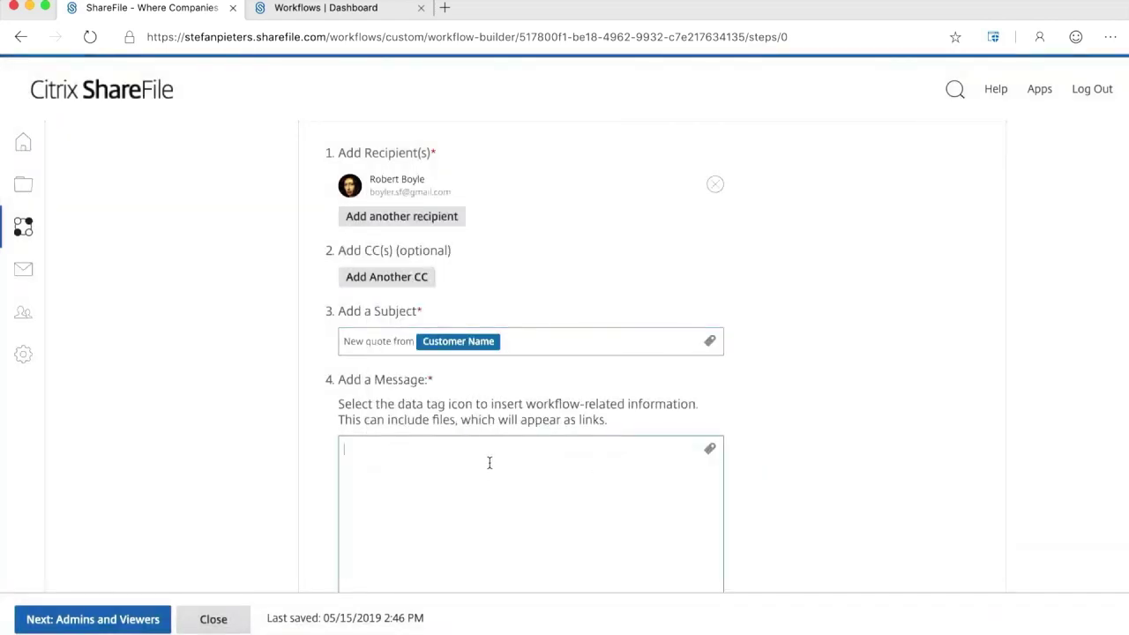
{"action": "type", "text": "Hi!  "}
{"action": "type", "text": "There"}
{"action": "type", "text": "'s a new qu"}
{"action": "type", "text": "ote"}
{"action": "type", "text": " for"}
{"action": "left_click", "coordinate": [710, 450]}
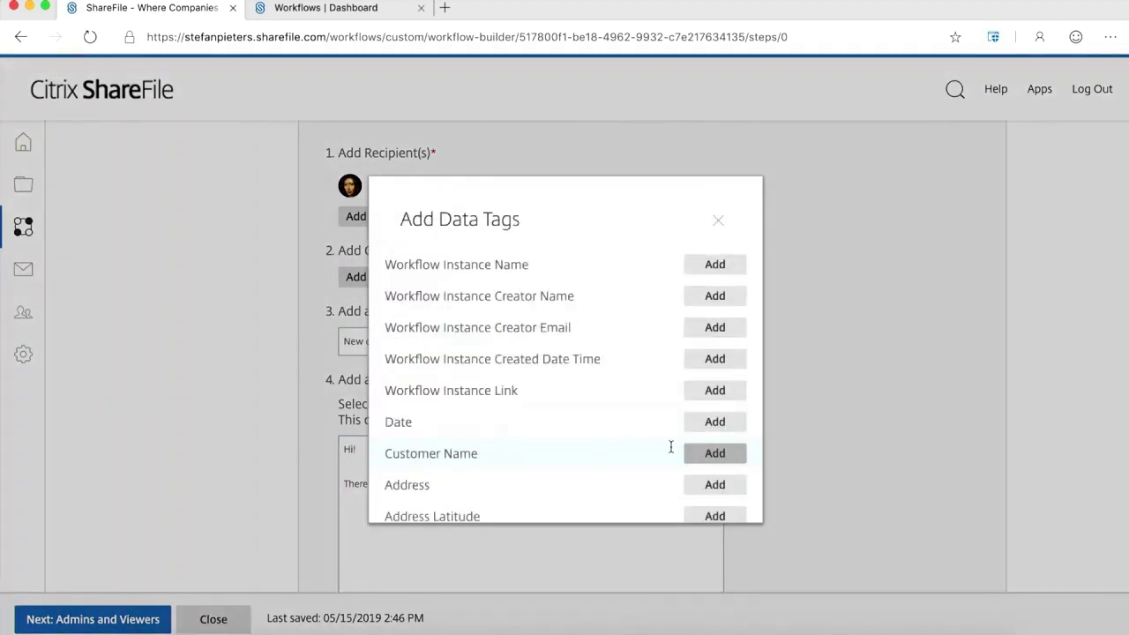
{"action": "scroll", "coordinate": [588, 487], "scroll_direction": "down", "scroll_amount": 5}
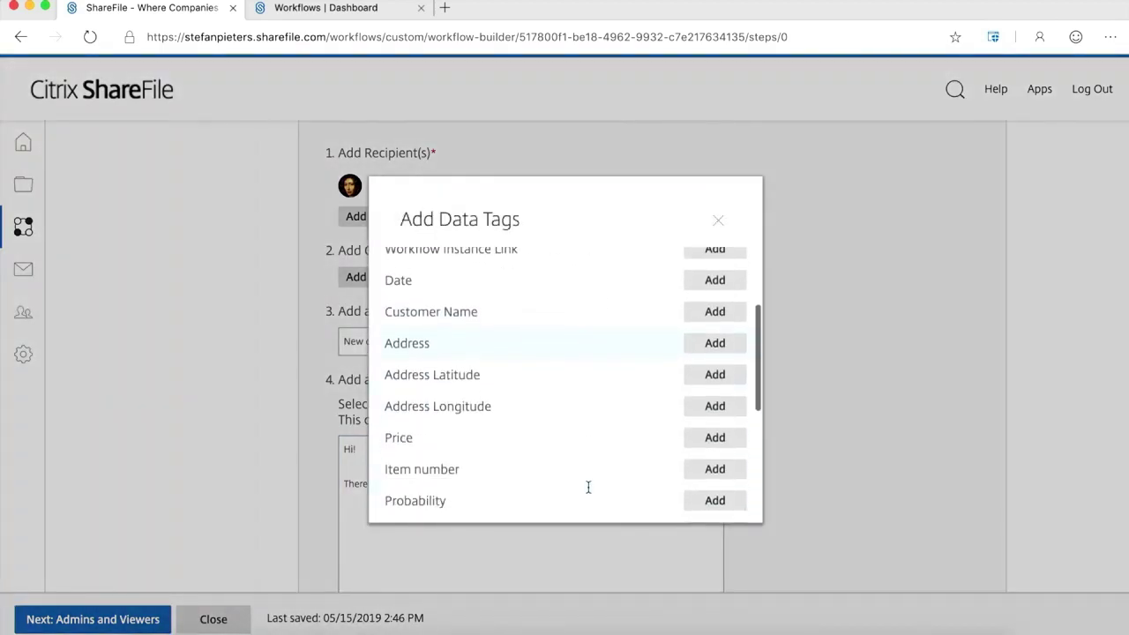
{"action": "scroll", "coordinate": [589, 486], "scroll_direction": "down", "scroll_amount": 1}
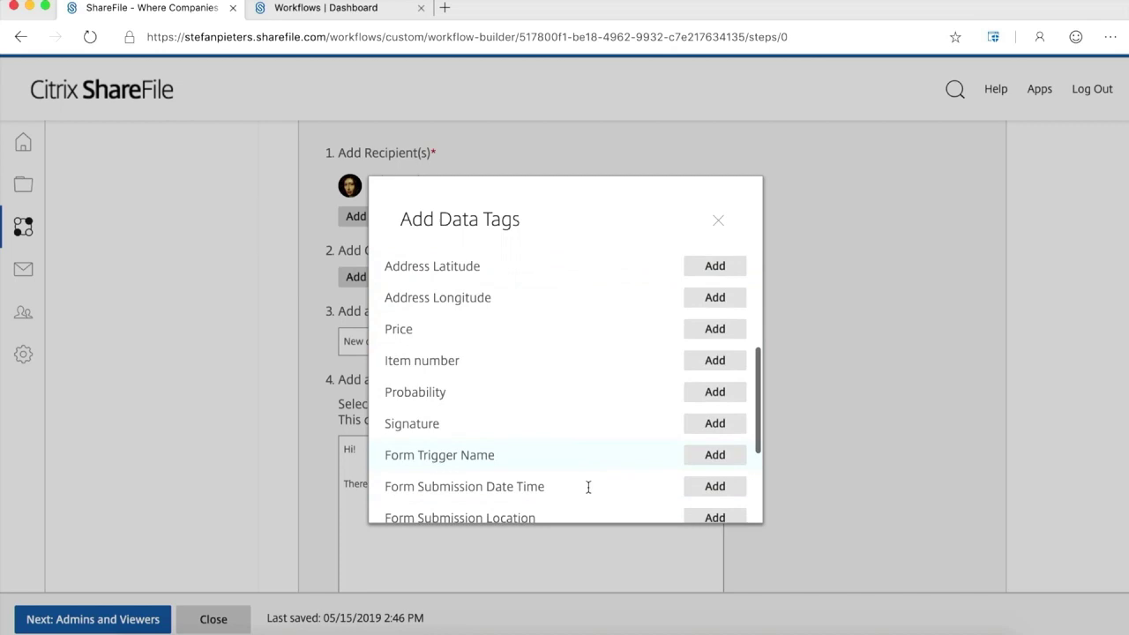
{"action": "left_click", "coordinate": [721, 327]}
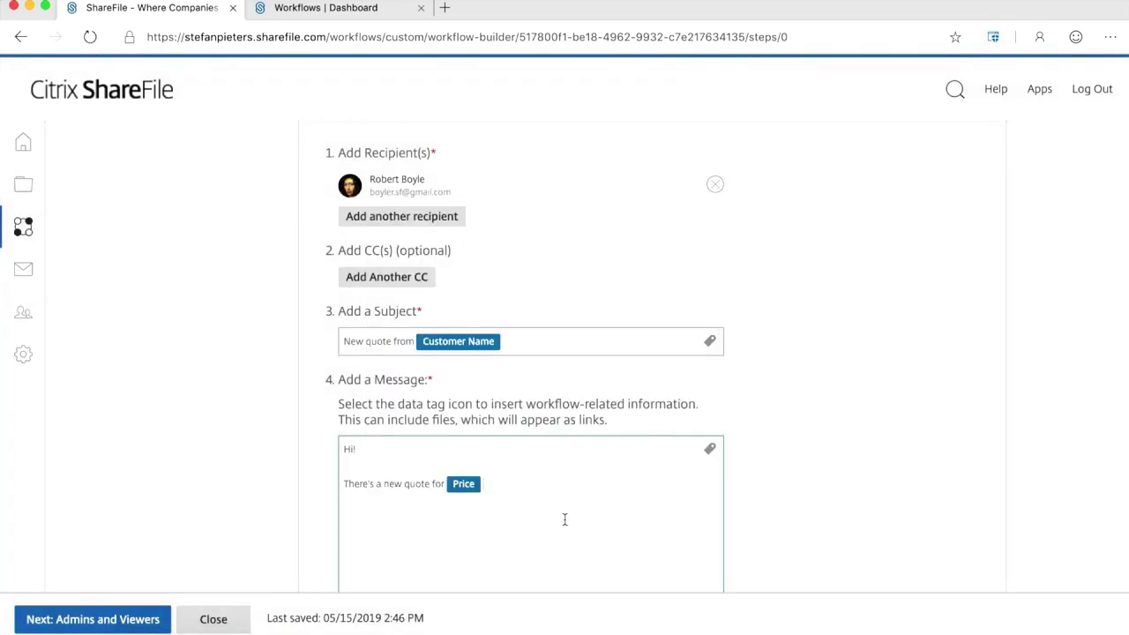
{"action": "type", "text": "entered"}
Continue with 'The location [Address] and probability', ending with a 'Thanks,' sign-off and the sender's name.
{"action": "type", "text": "The"}
{"action": "type", "text": " location is"}
{"action": "left_click", "coordinate": [710, 449]}
{"action": "scroll", "coordinate": [570, 479], "scroll_direction": "down", "scroll_amount": 5}
{"action": "scroll", "coordinate": [571, 482], "scroll_direction": "up", "scroll_amount": 3}
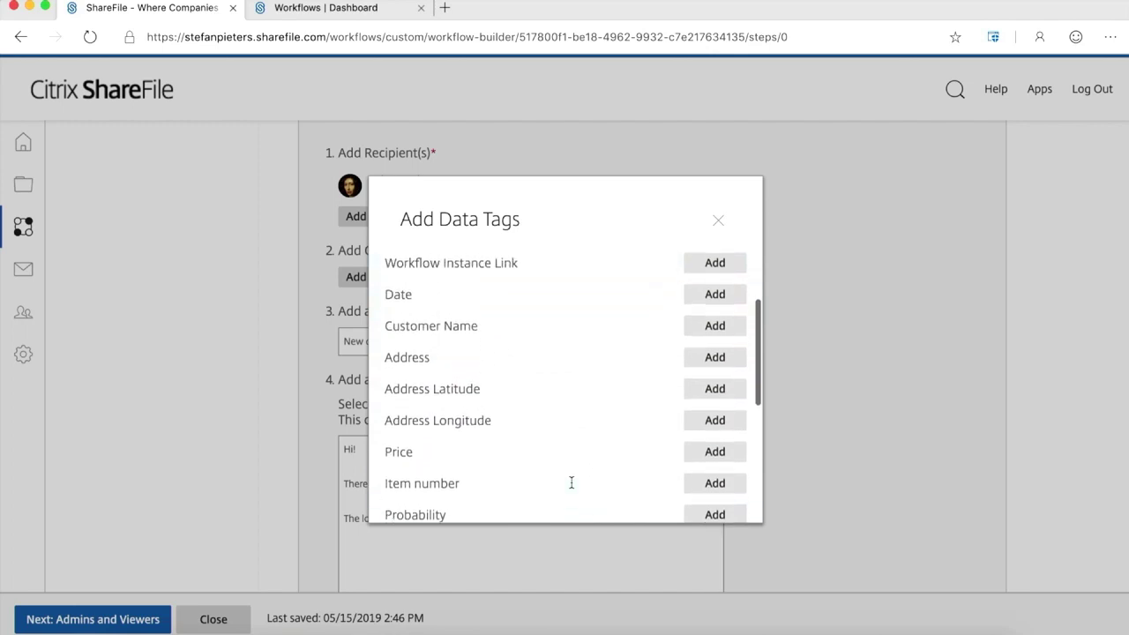
{"action": "left_click", "coordinate": [713, 362]}
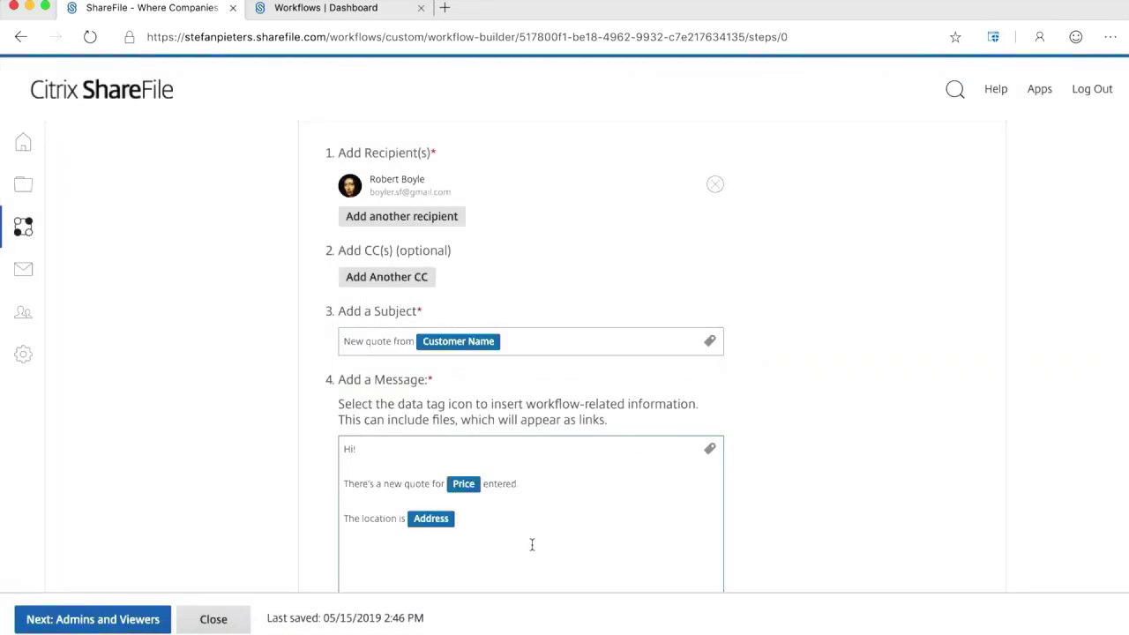
{"action": "type", "text": "and "}
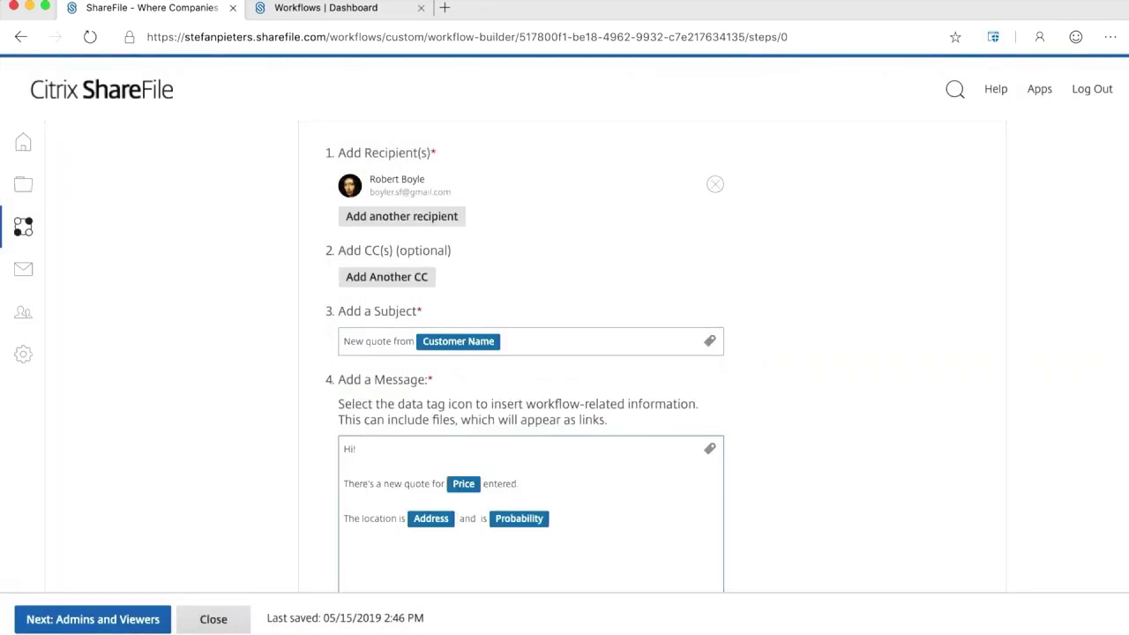
{"action": "type", "text": "proa"}
{"action": "key", "text": "BackSpace"}
{"action": "type", "text": "bability  "}
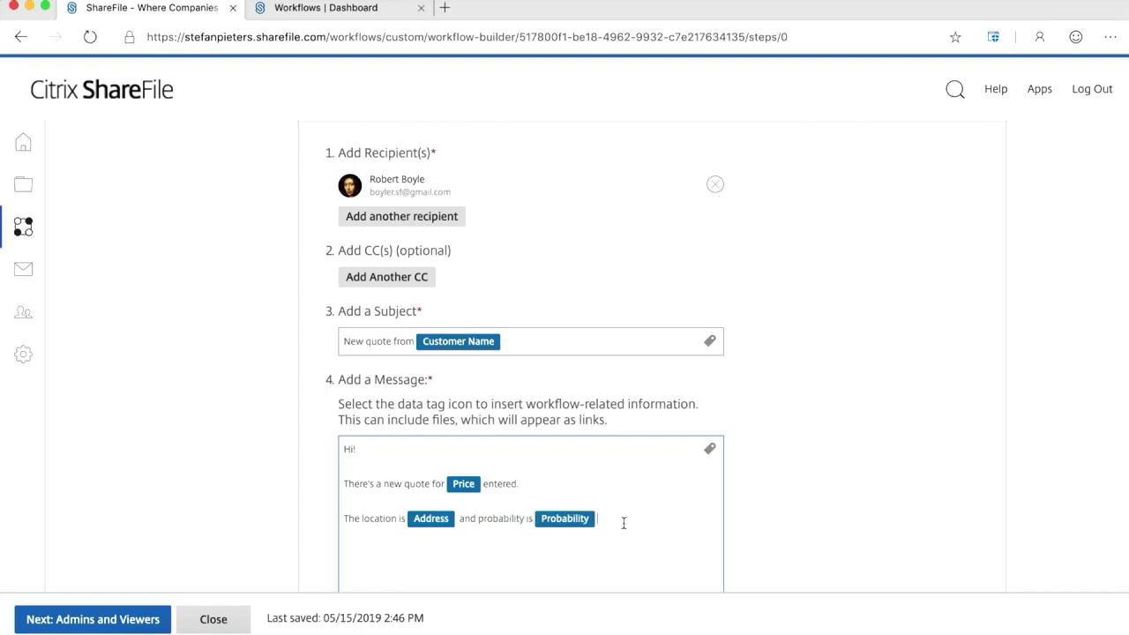
{"action": "type", "text": "Thanks,  "}
{"action": "type", "text": "Stefan"}
Link only the Signature workflow item in the email, leaving 1 of 2 selected.
{"action": "scroll", "coordinate": [776, 520], "scroll_direction": "down", "scroll_amount": 5}
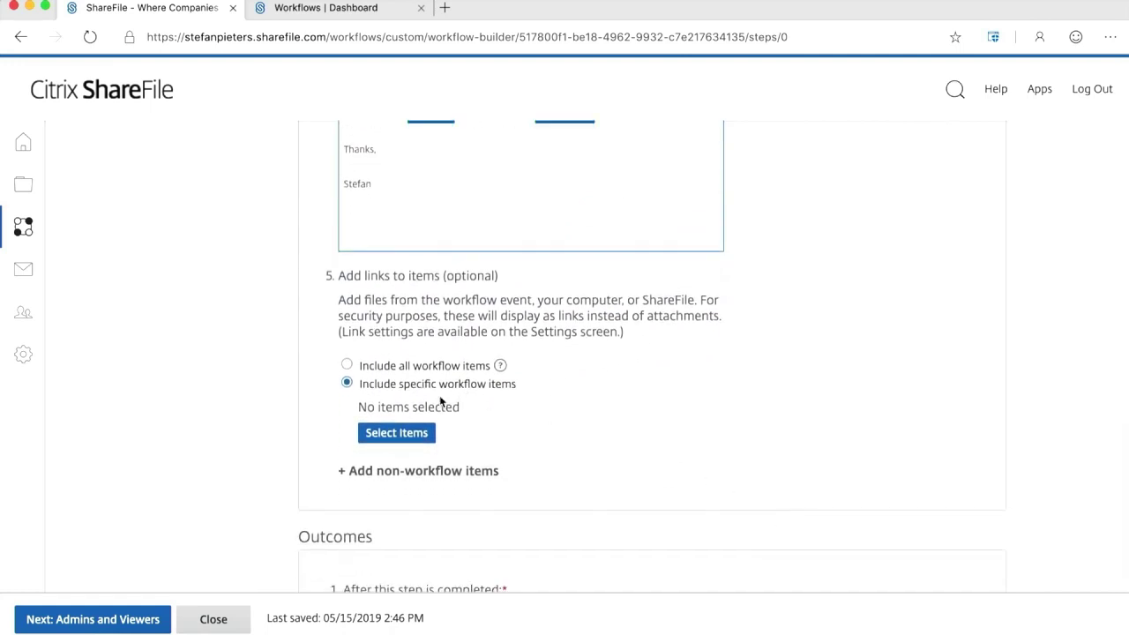
{"action": "left_click", "coordinate": [398, 435]}
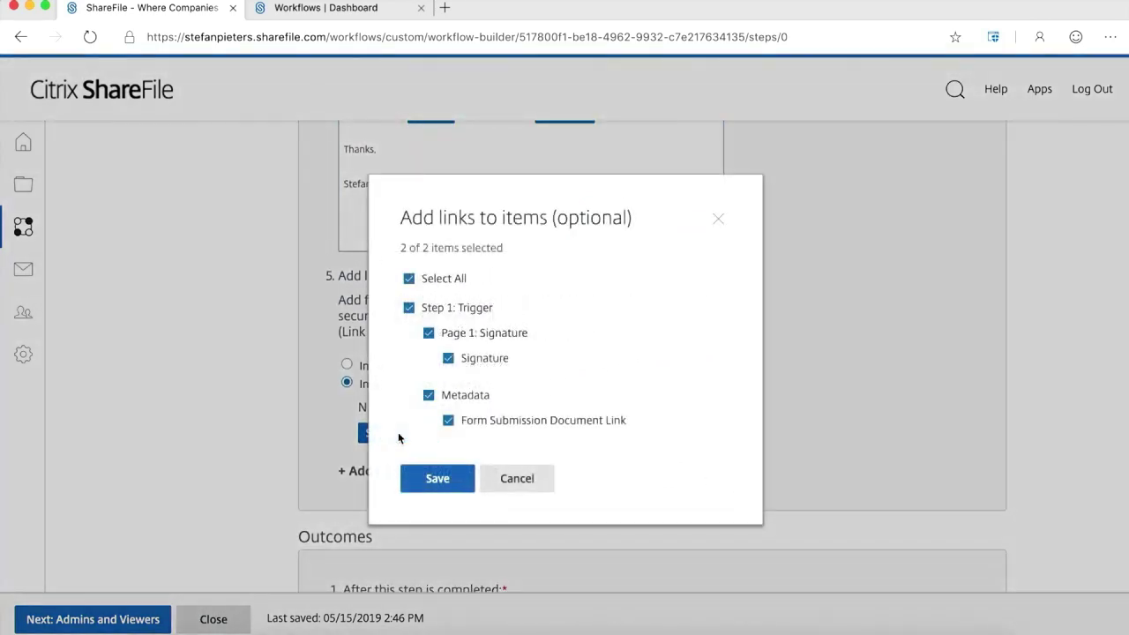
{"action": "left_click", "coordinate": [410, 278]}
{"action": "left_click", "coordinate": [448, 358]}
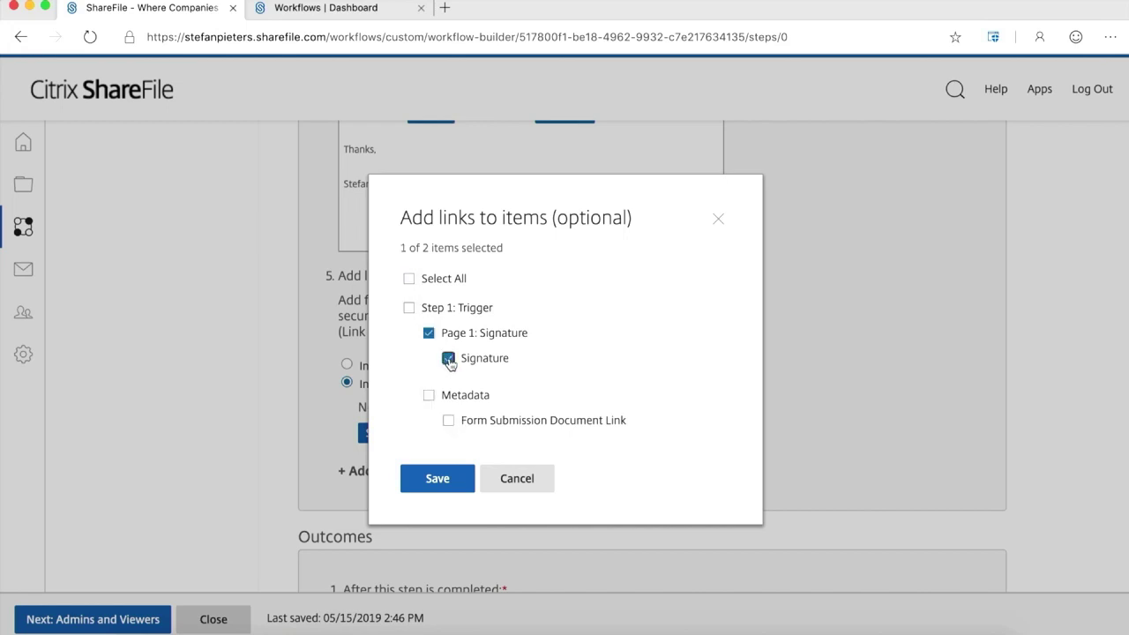
{"action": "left_click", "coordinate": [435, 476]}
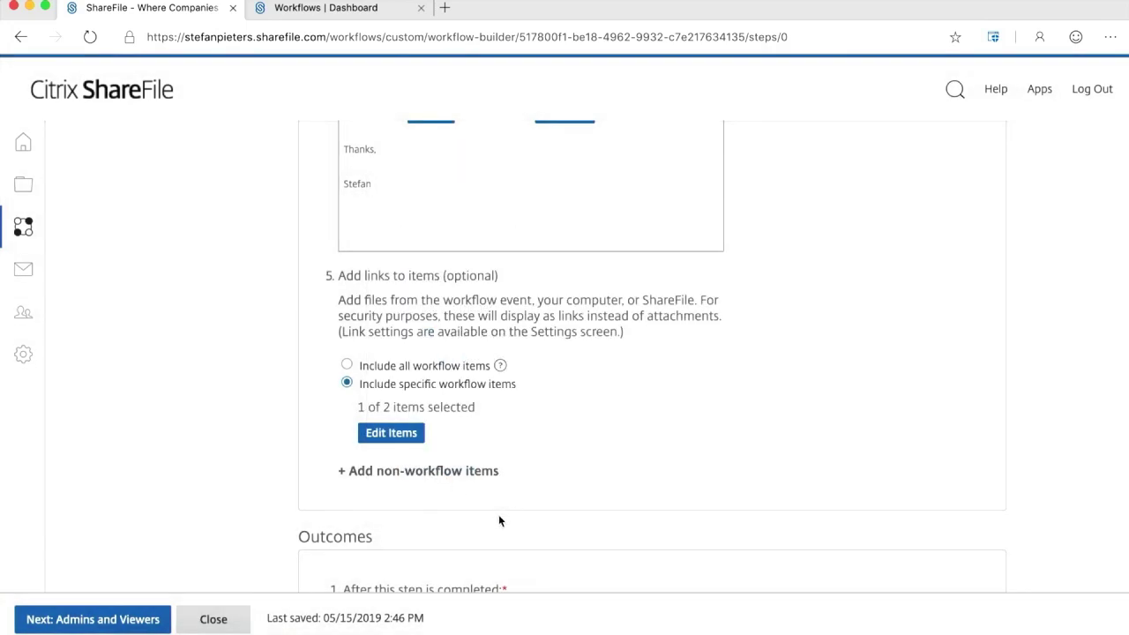
Look at the options for adding non-workflow items.
{"action": "scroll", "coordinate": [498, 520], "scroll_direction": "down", "scroll_amount": 2}
{"action": "left_click", "coordinate": [421, 395]}
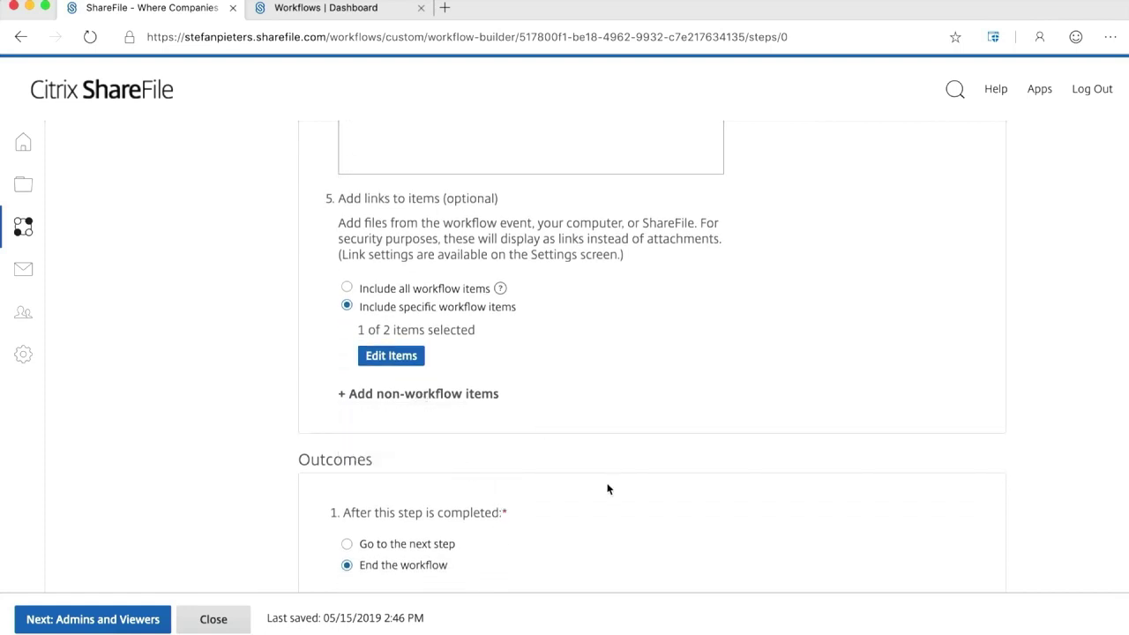
{"action": "scroll", "coordinate": [599, 499], "scroll_direction": "down", "scroll_amount": 1}
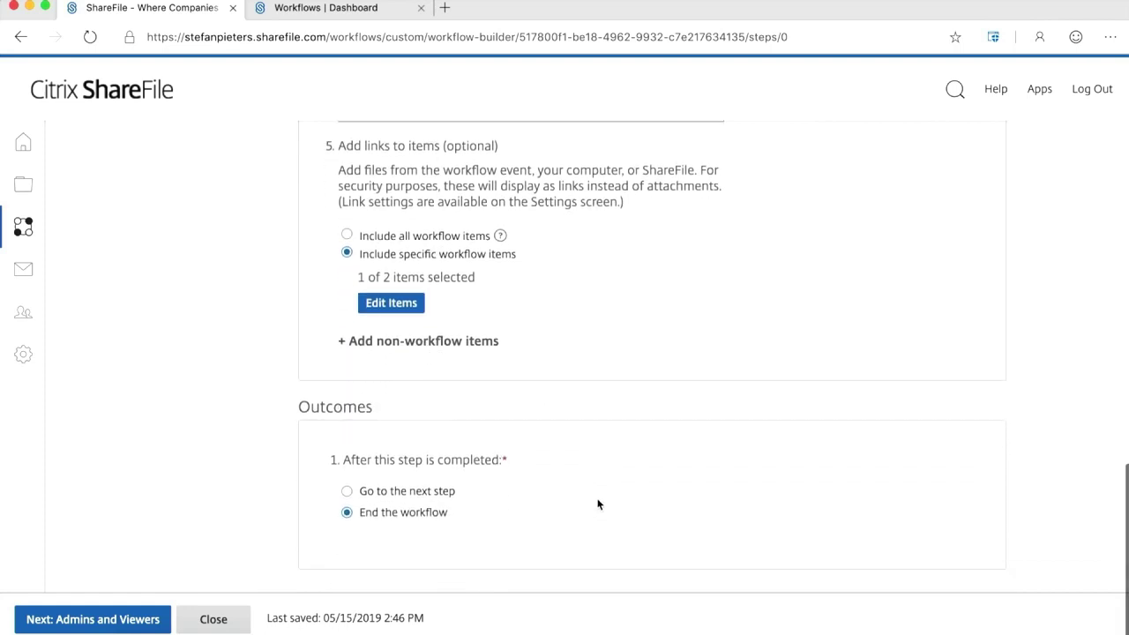
In workflow Settings, set expiration to 10 days and require recipients to enter name and email.
{"action": "left_click", "coordinate": [99, 622]}
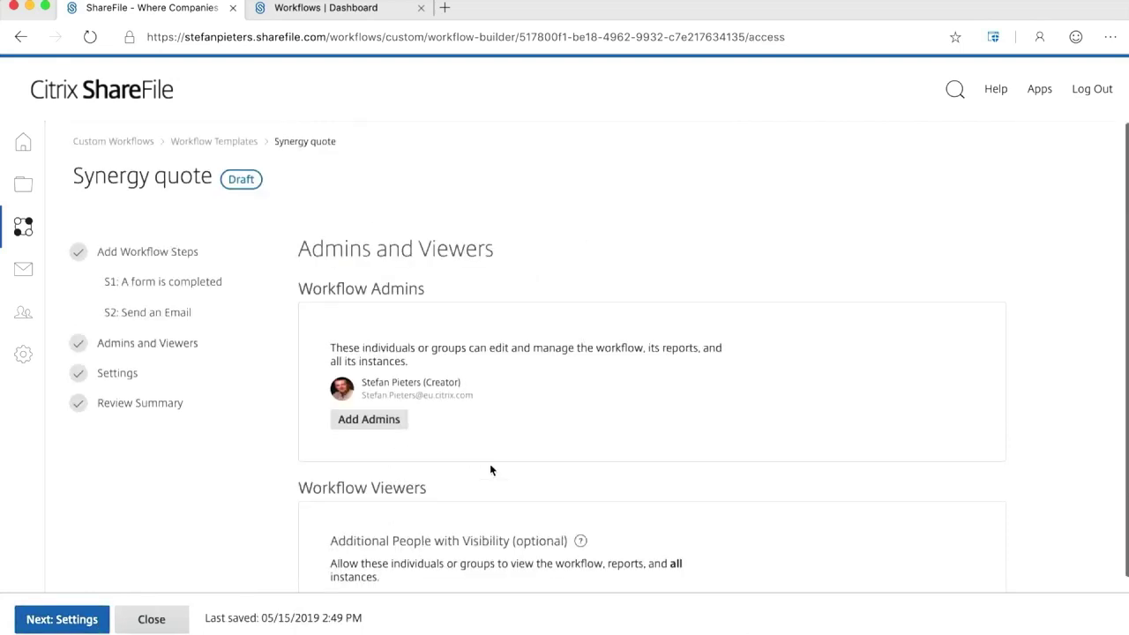
{"action": "scroll", "coordinate": [490, 468], "scroll_direction": "down", "scroll_amount": 1}
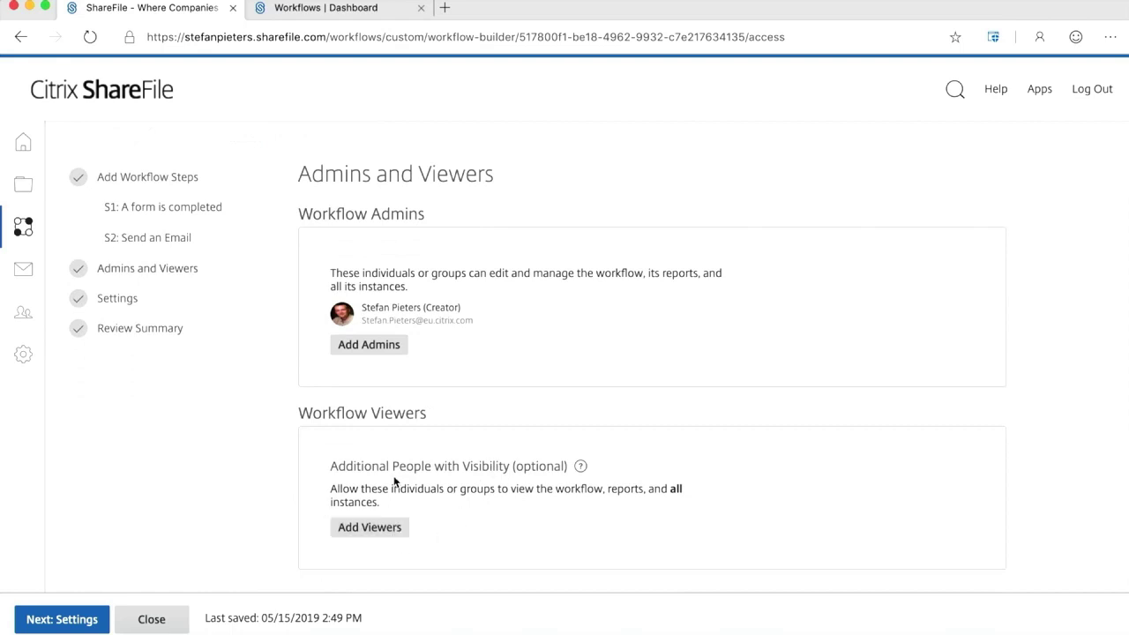
{"action": "left_click", "coordinate": [79, 622]}
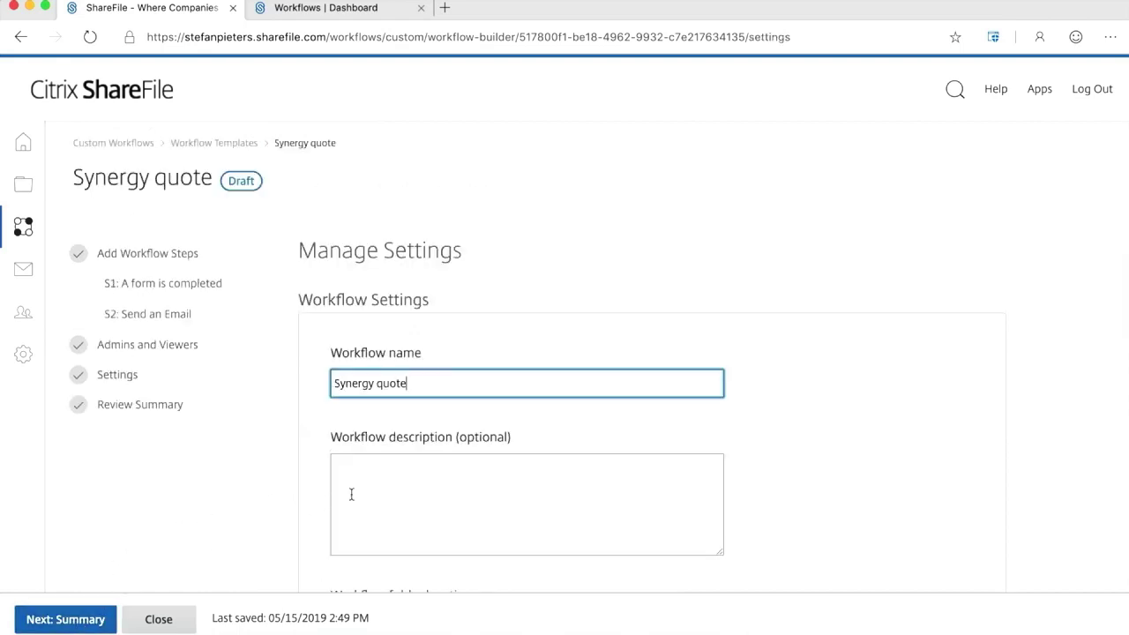
{"action": "scroll", "coordinate": [414, 495], "scroll_direction": "down", "scroll_amount": 5}
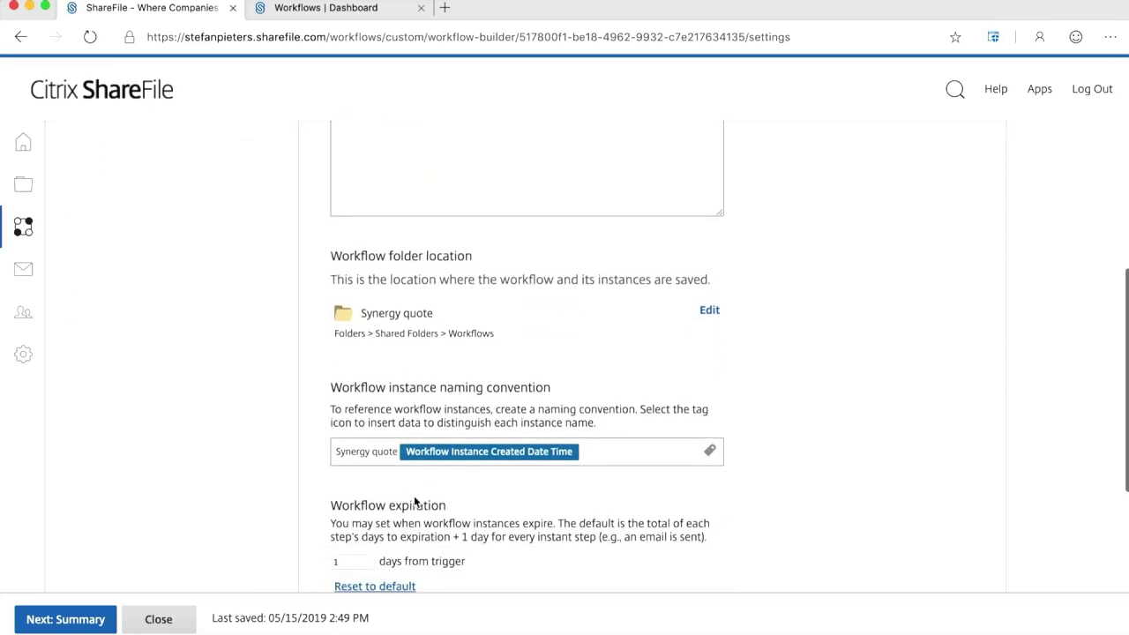
{"action": "scroll", "coordinate": [414, 495], "scroll_direction": "down", "scroll_amount": 3}
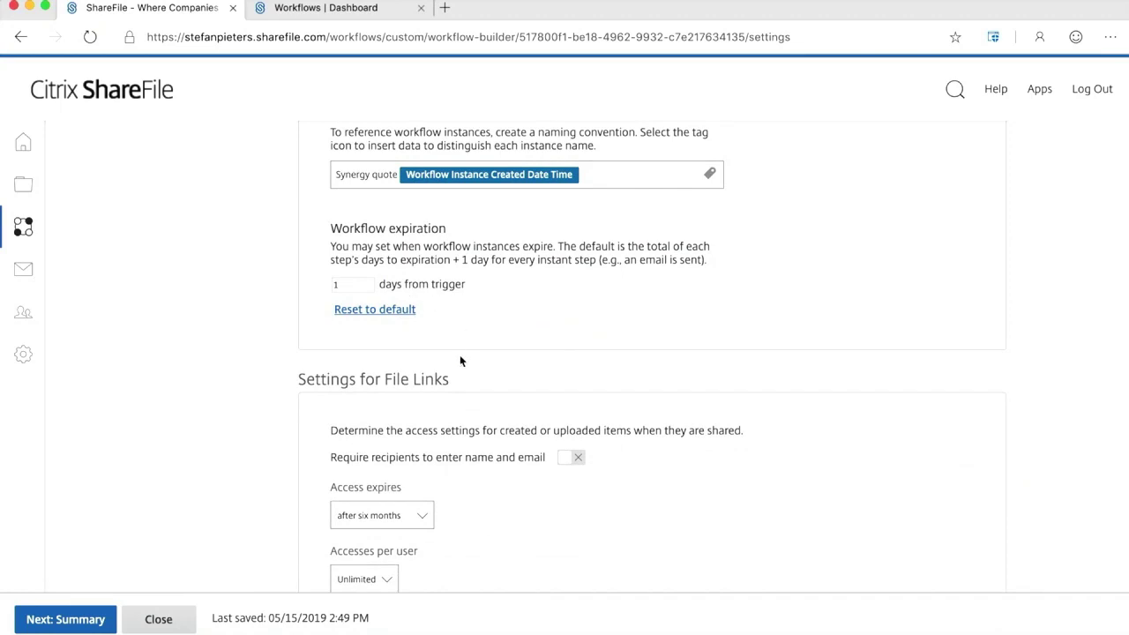
{"action": "scroll", "coordinate": [460, 358], "scroll_direction": "down", "scroll_amount": 1}
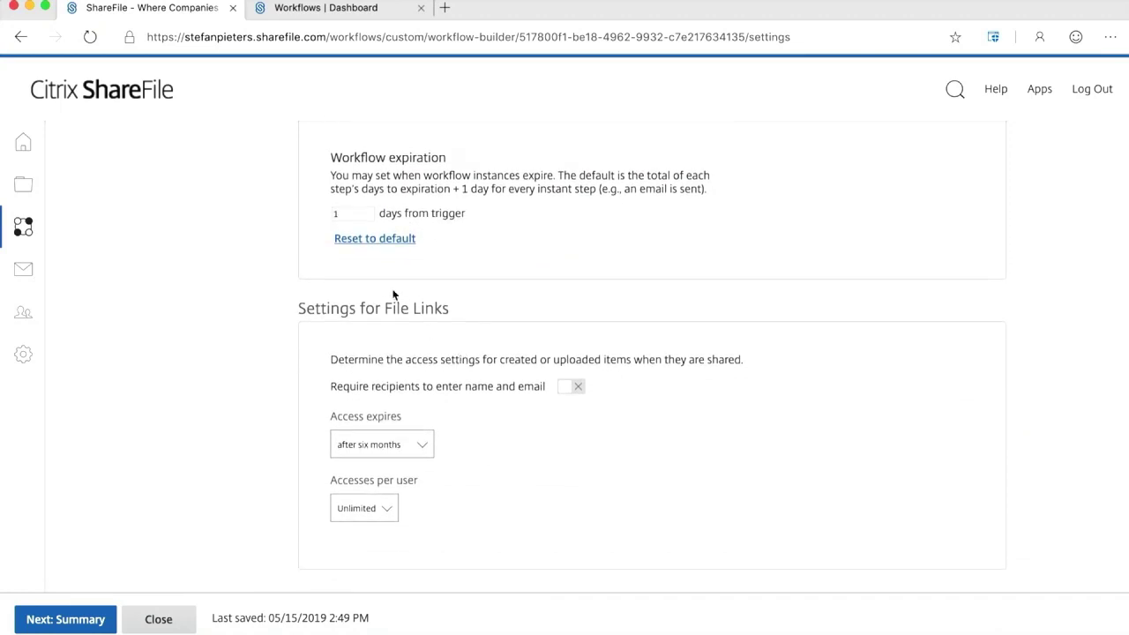
{"action": "left_click", "coordinate": [355, 212]}
{"action": "type", "text": "10"}
{"action": "key", "text": "Tab"}
{"action": "left_click", "coordinate": [572, 388]}
Go to the Summary and enable the Synergy quote workflow, confirming the prompt.
{"action": "left_click", "coordinate": [67, 620]}
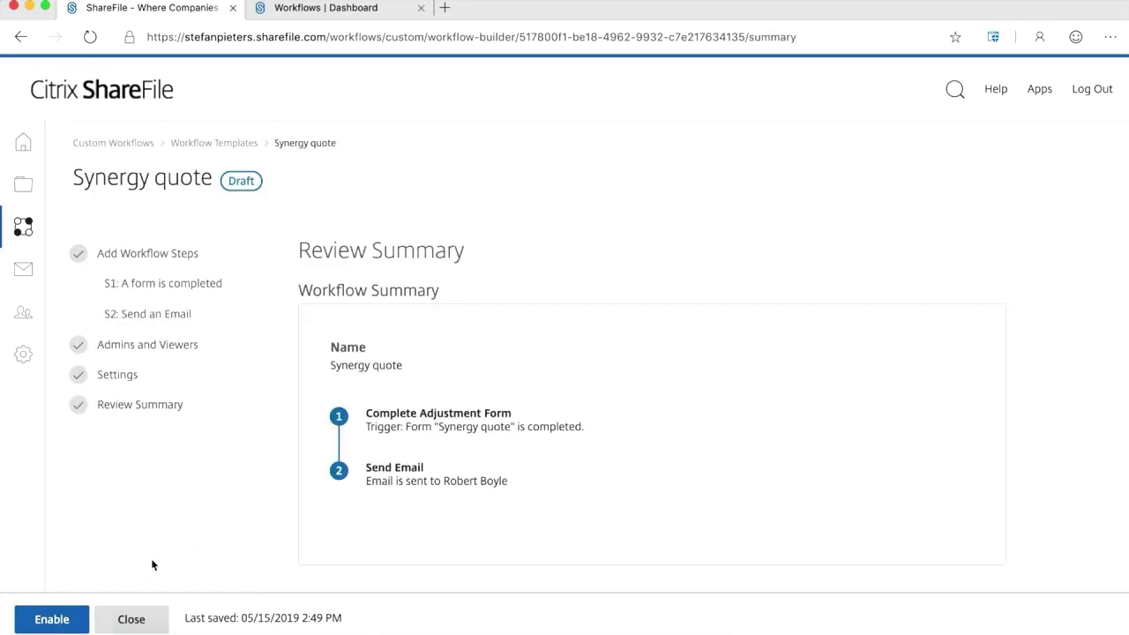
{"action": "scroll", "coordinate": [149, 558], "scroll_direction": "down", "scroll_amount": 1}
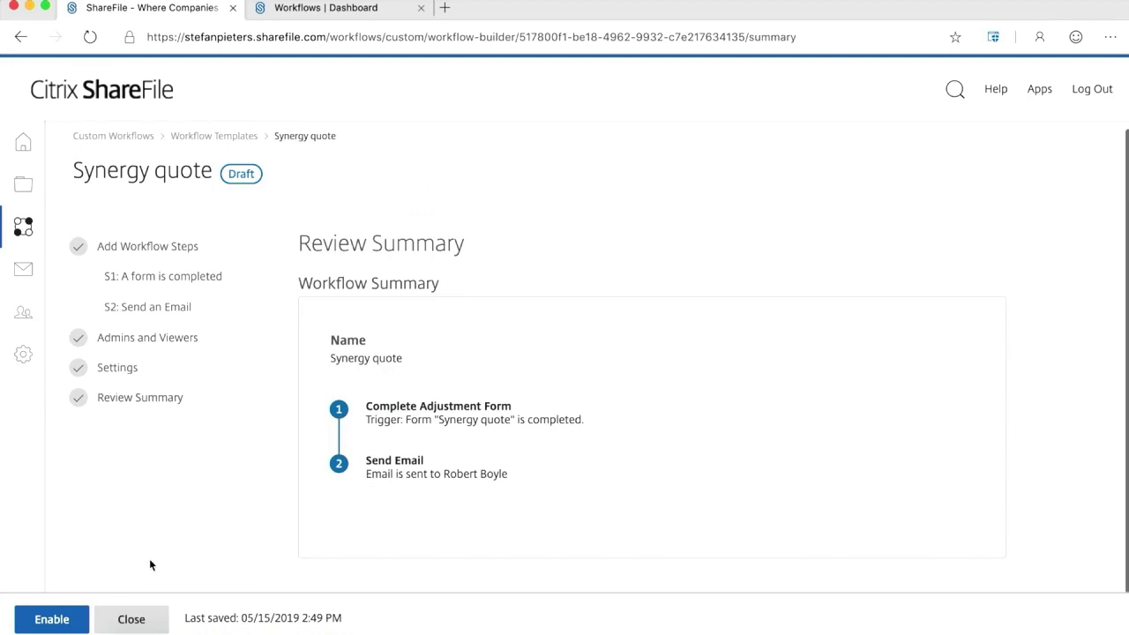
{"action": "left_click", "coordinate": [51, 619]}
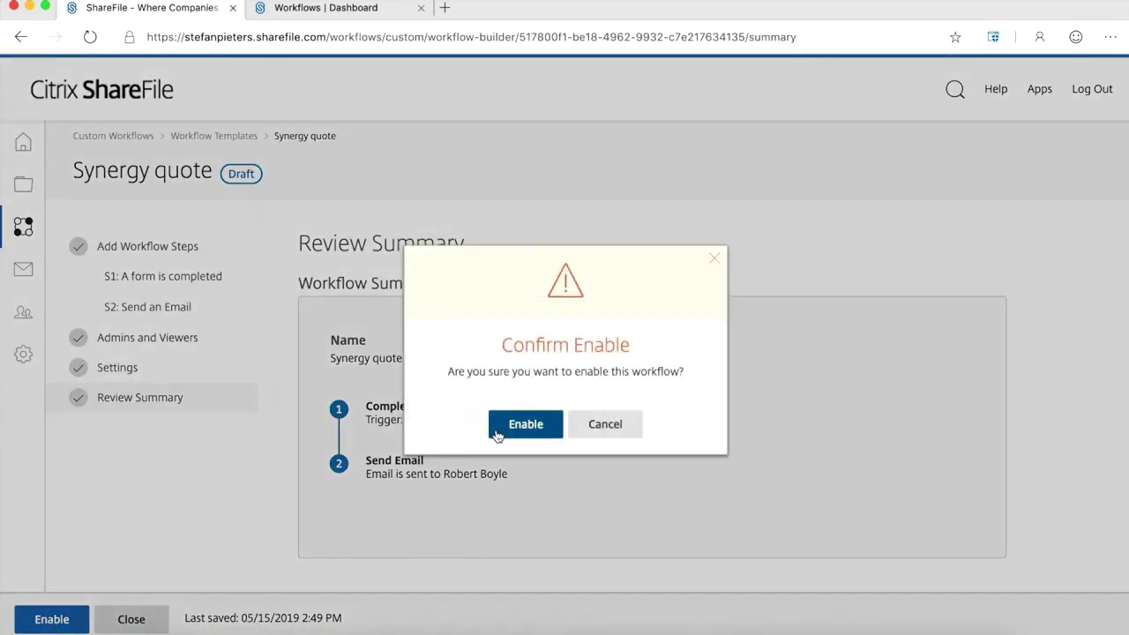
{"action": "left_click", "coordinate": [530, 425]}
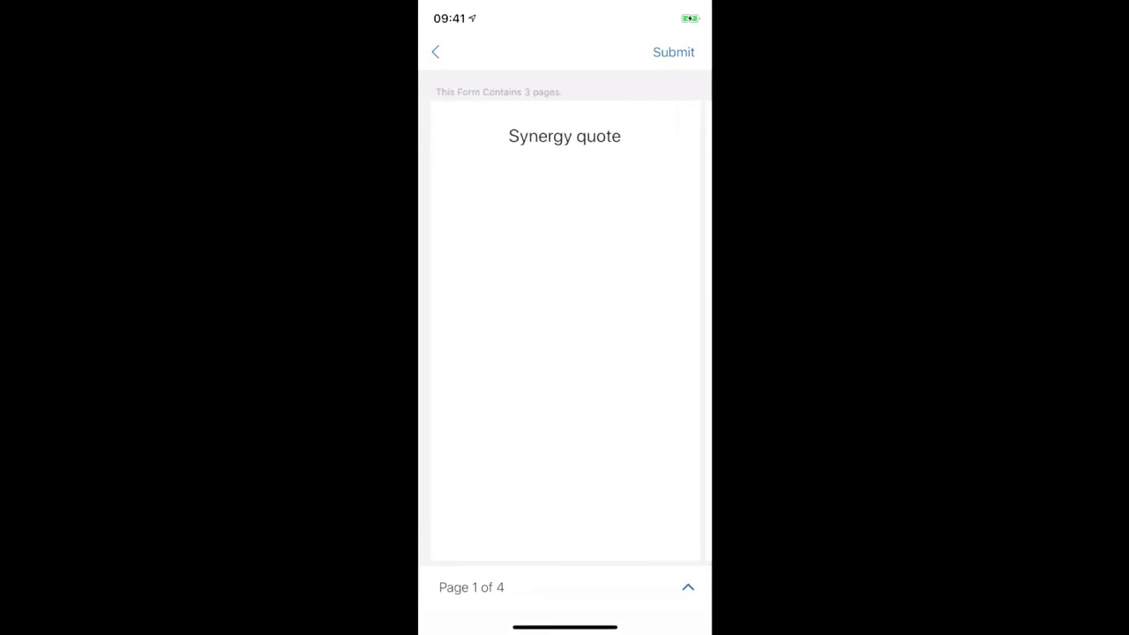
On the form's second page, set the Date field to 23 May 2019.
{"action": "left_click_drag", "start_coordinate": [634, 352], "coordinate": [476, 352]}
{"action": "left_click", "coordinate": [565, 234]}
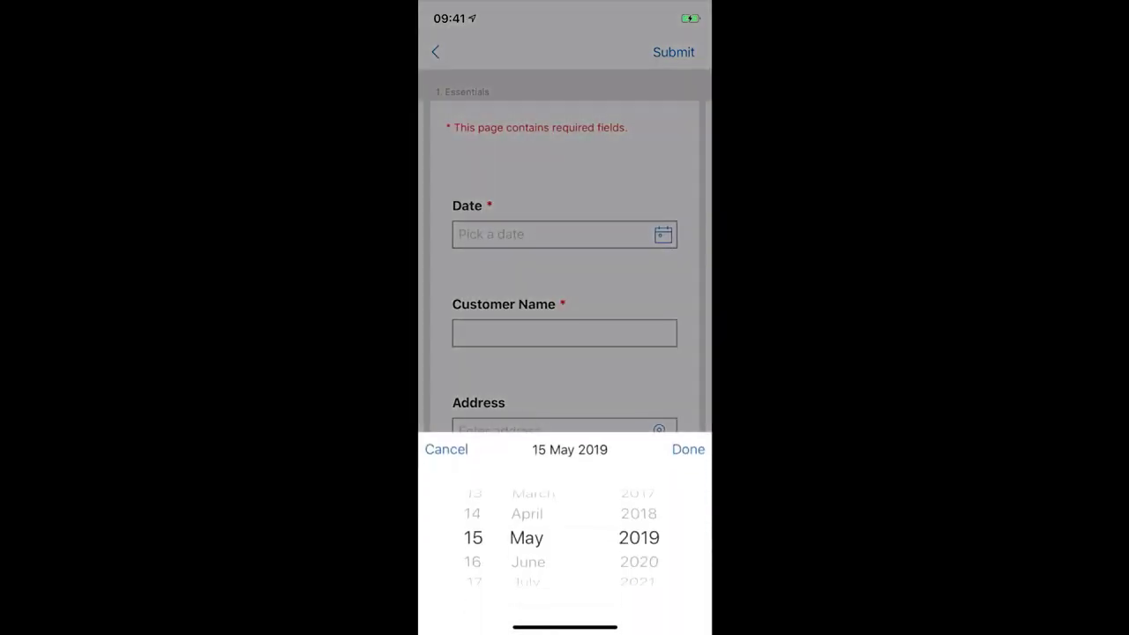
{"action": "scroll", "coordinate": [472, 538], "scroll_direction": "down", "scroll_amount": 8}
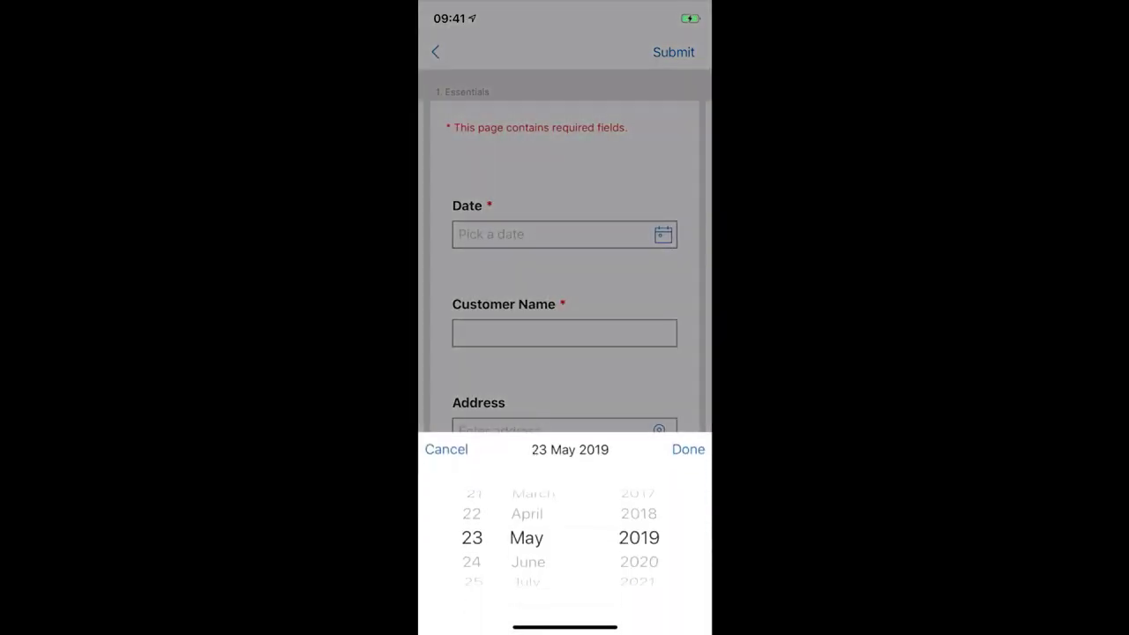
{"action": "left_click", "coordinate": [687, 449]}
Enter 'Citrix Amsterdam' as the customer name.
{"action": "left_click", "coordinate": [565, 333]}
{"action": "type", "text": "C"}
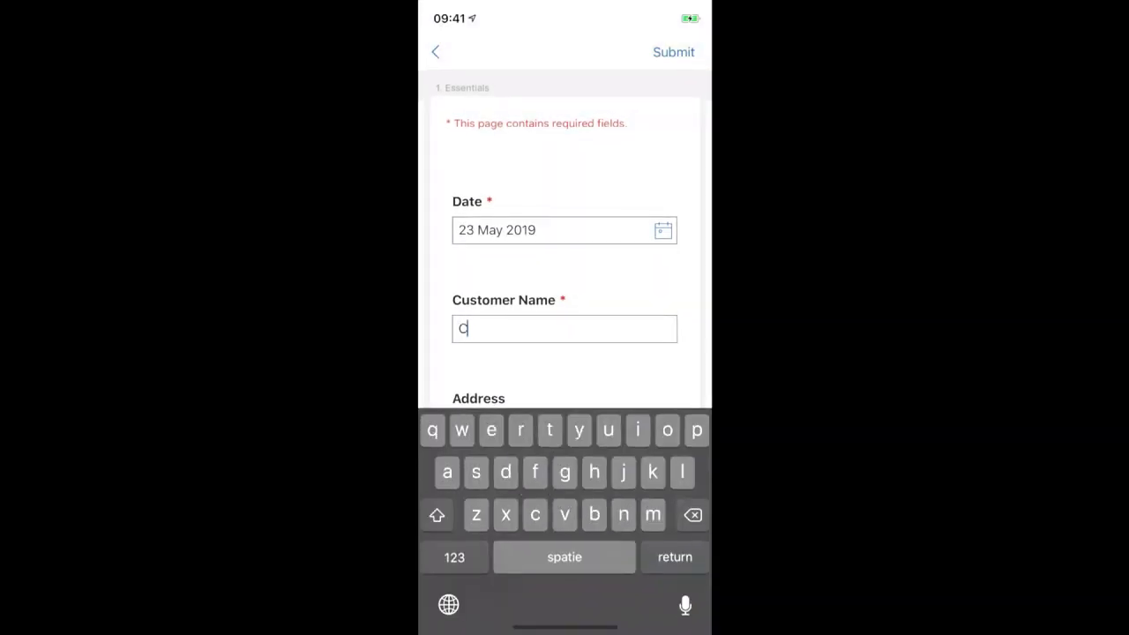
{"action": "type", "text": "itrix Amsterdam"}
{"action": "key", "text": "Return"}
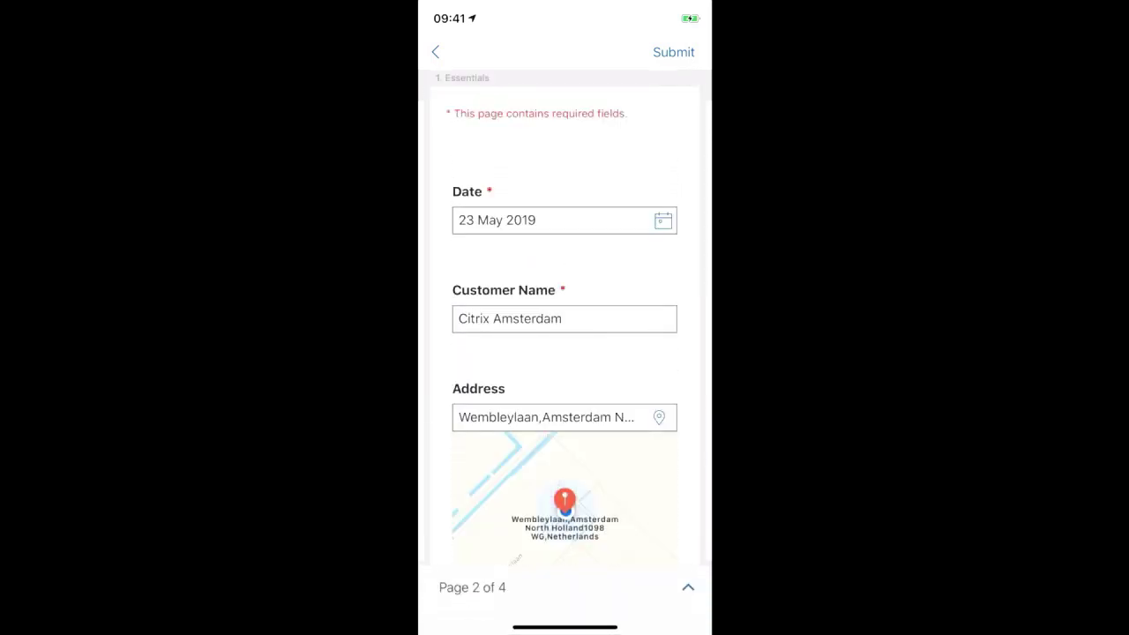
{"action": "scroll", "coordinate": [564, 353], "scroll_direction": "down", "scroll_amount": 2}
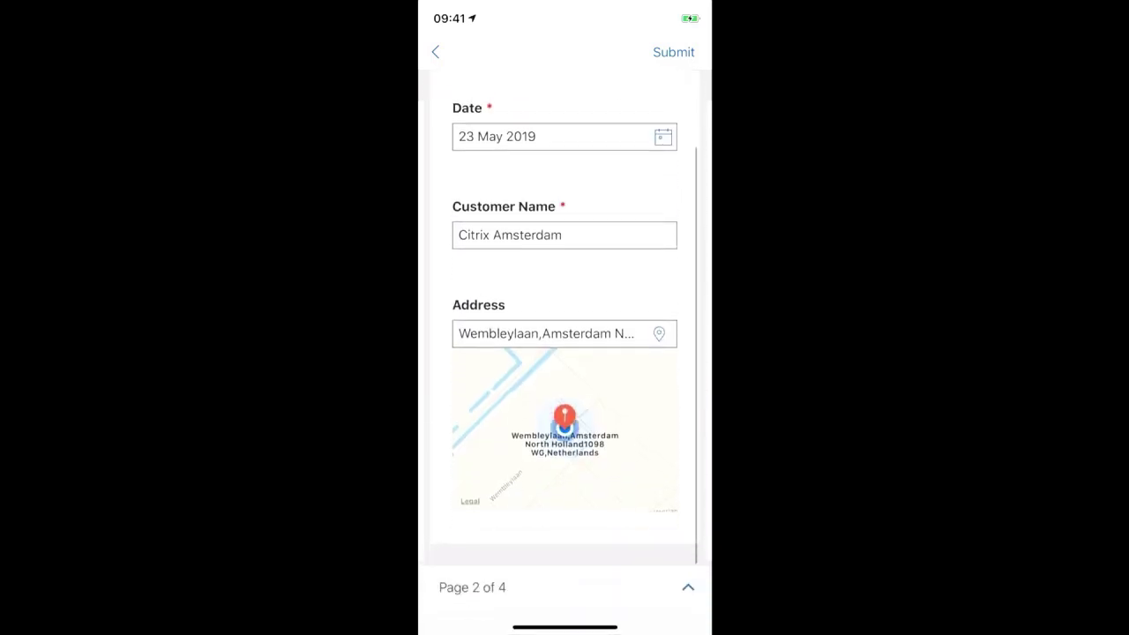
Set the quote Price to EUR 1.000.000,00.
{"action": "scroll", "coordinate": [564, 318], "scroll_direction": "right", "scroll_amount": 3}
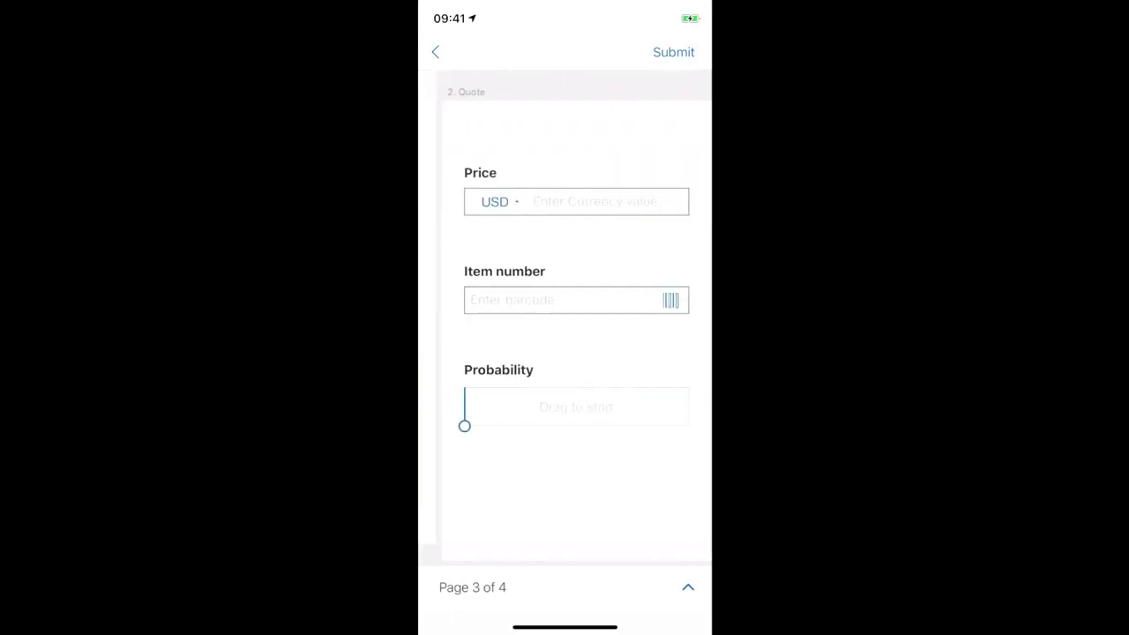
{"action": "left_click", "coordinate": [484, 201]}
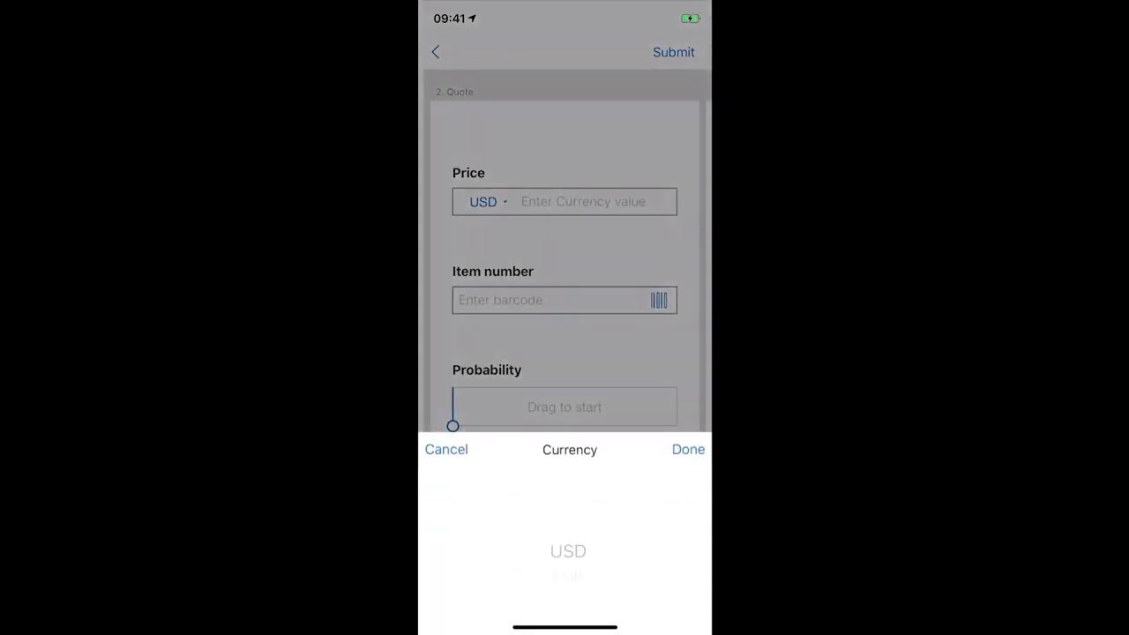
{"action": "scroll", "coordinate": [568, 550], "scroll_direction": "down", "scroll_amount": 1}
{"action": "left_click", "coordinate": [688, 449]}
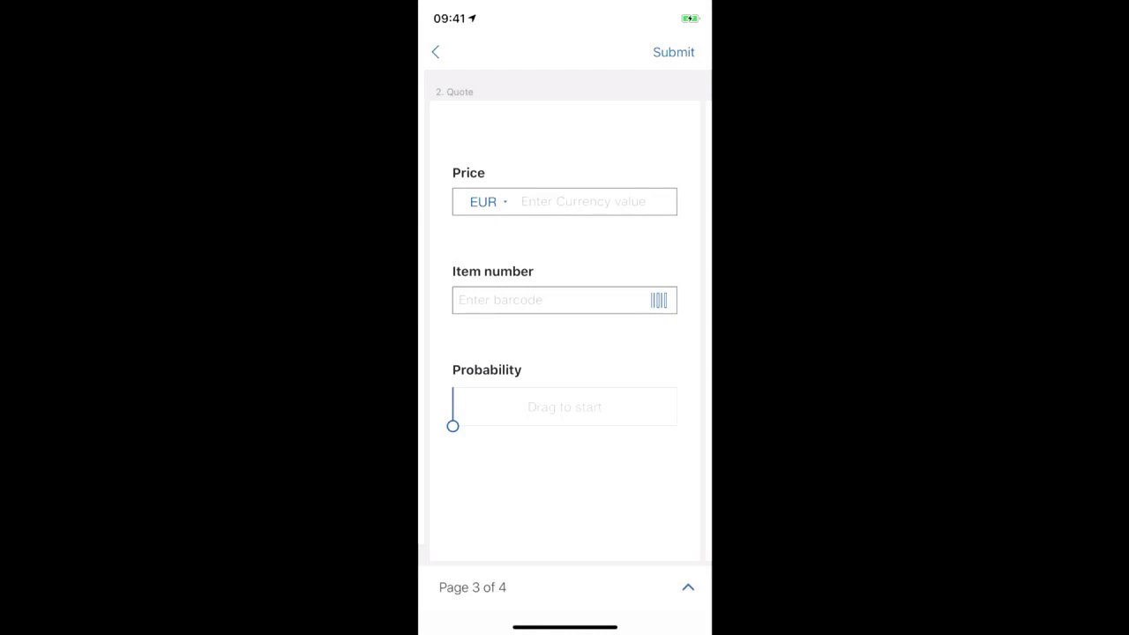
{"action": "left_click", "coordinate": [529, 201]}
{"action": "type", "text": "100"}
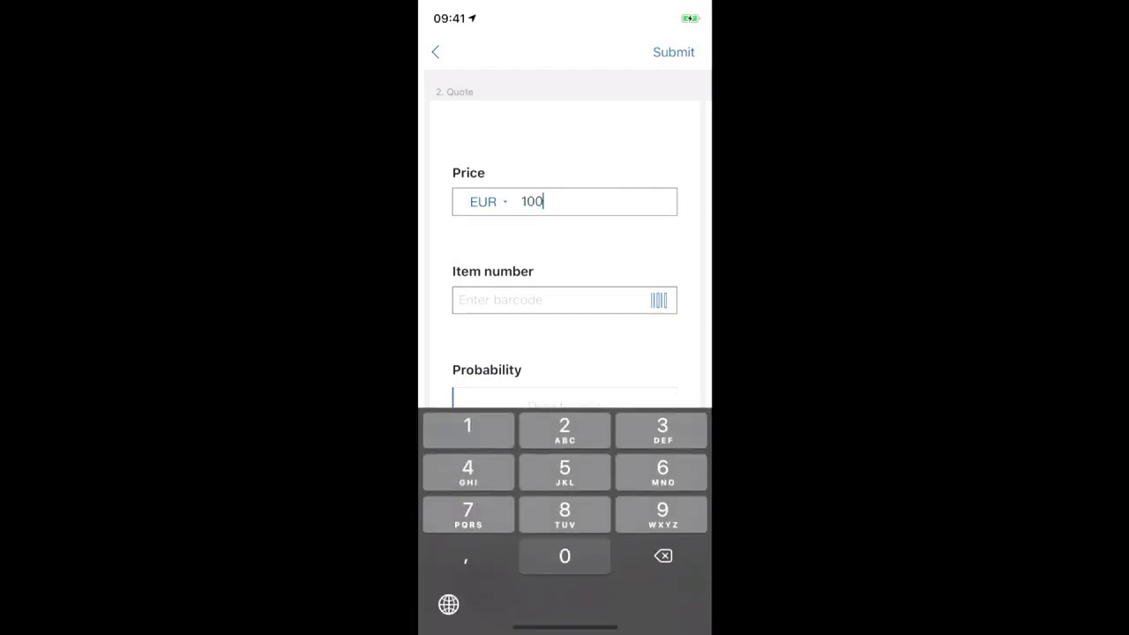
{"action": "type", "text": "0000"}
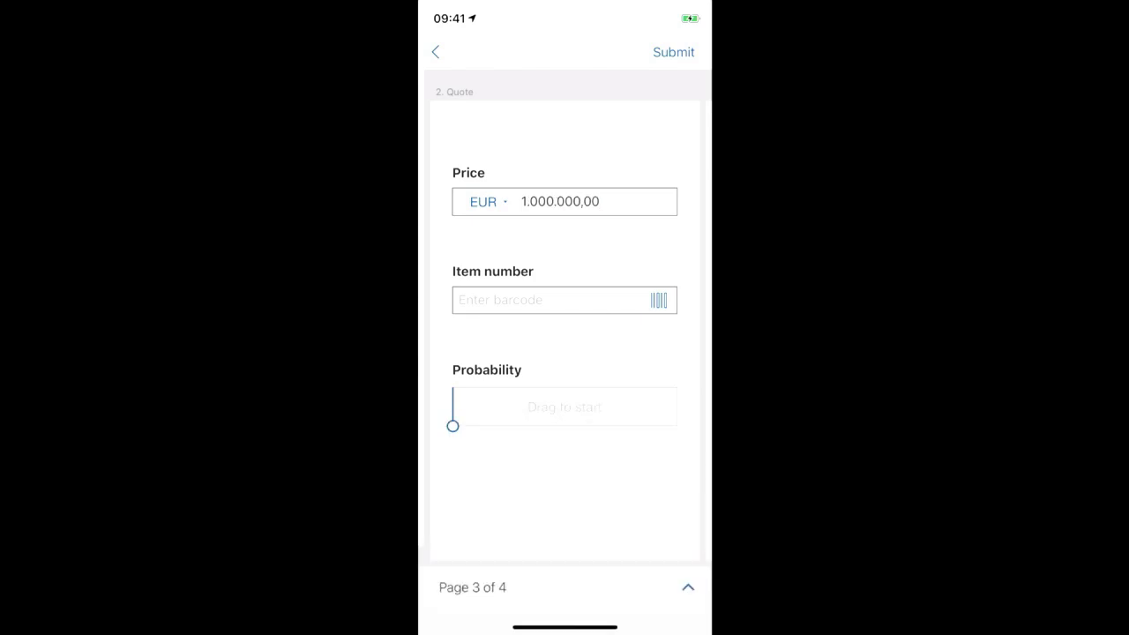
{"action": "left_click", "coordinate": [658, 300]}
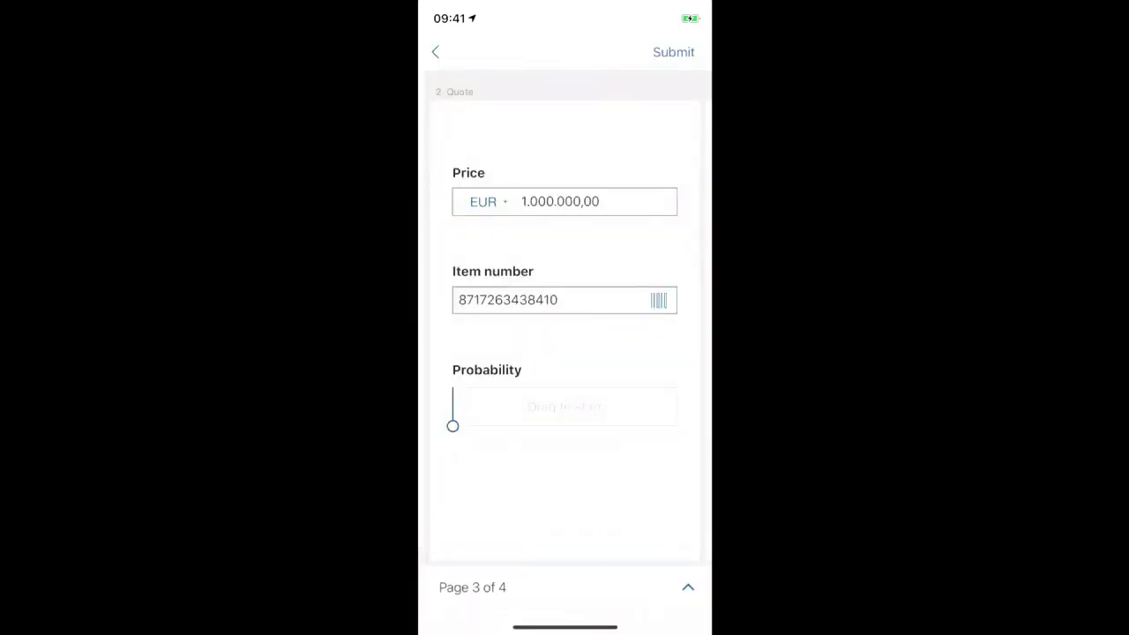
{"action": "left_click_drag", "start_coordinate": [452, 426], "coordinate": [621, 426]}
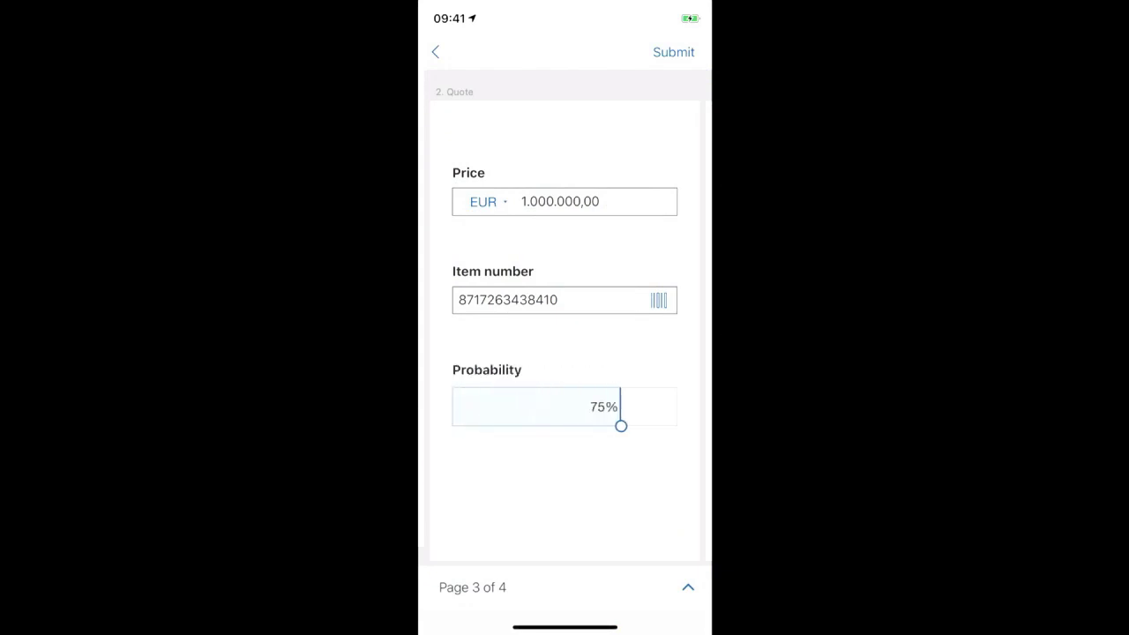
{"action": "left_click", "coordinate": [688, 587]}
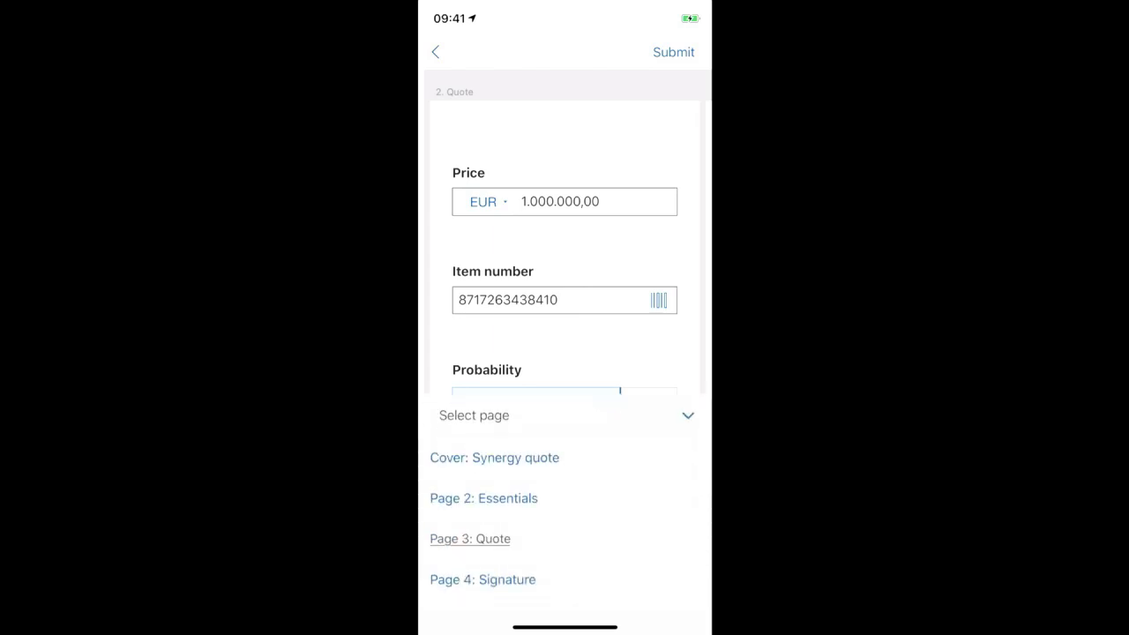
Sign the Signature field on page 4 of the Synergy quote form.
{"action": "left_click", "coordinate": [482, 580]}
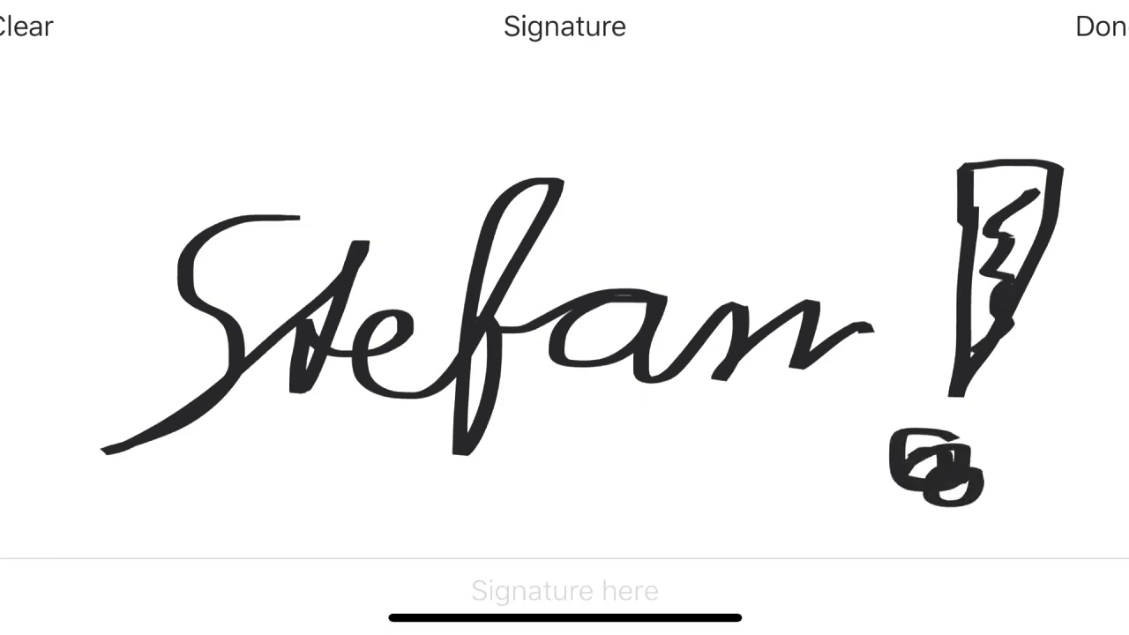
{"action": "left_click", "coordinate": [1098, 26]}
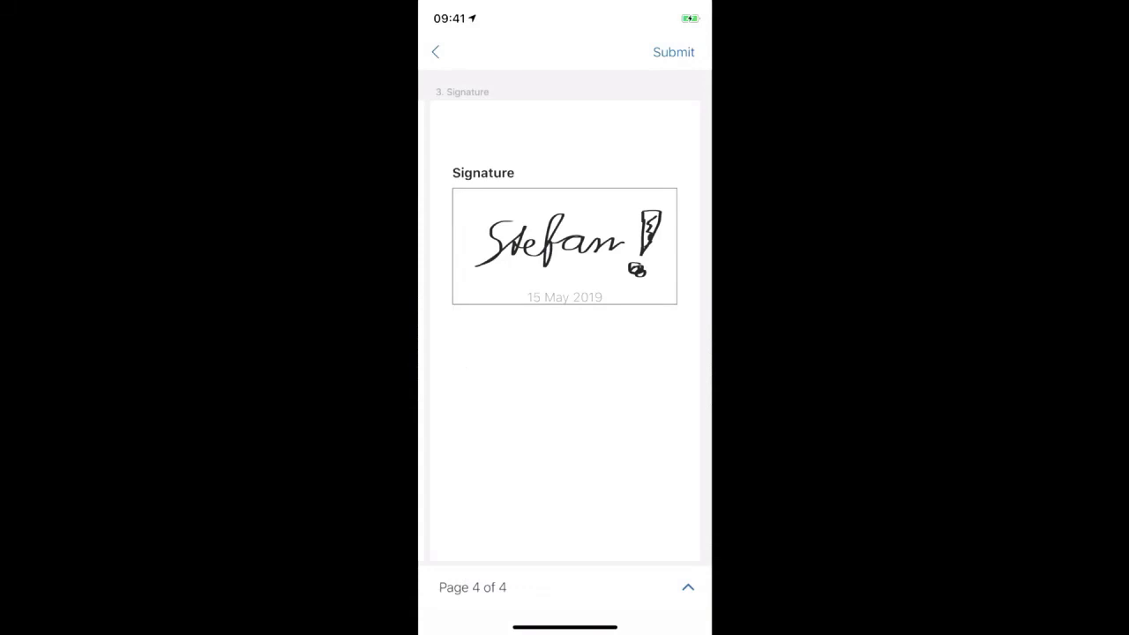
Submit the signed Synergy quote form, confirming with 'Yes, Submit'.
{"action": "left_click", "coordinate": [673, 53]}
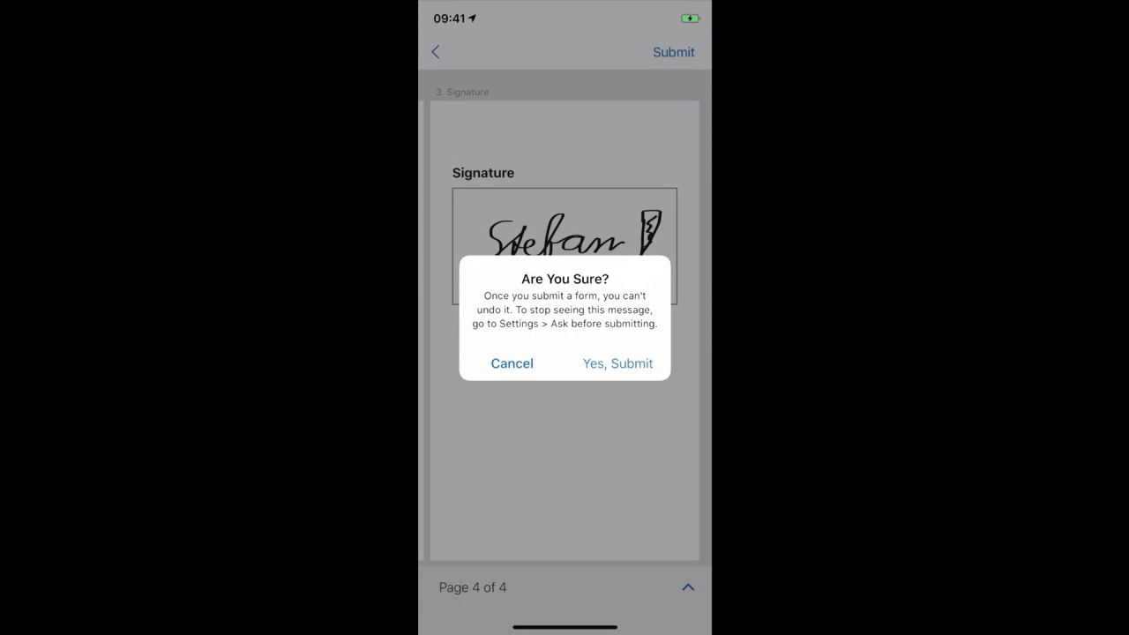
{"action": "left_click", "coordinate": [617, 364]}
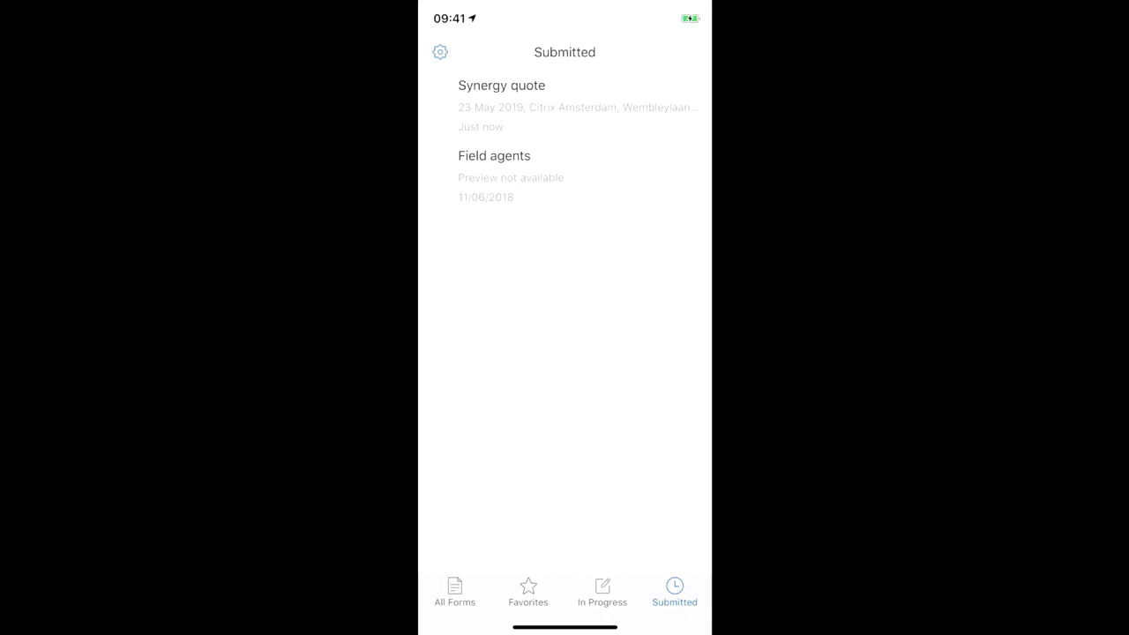
Swipe up to leave ShareFile Workflows for the iPhone home screen.
{"action": "left_click_drag", "start_coordinate": [565, 627], "coordinate": [564, 397]}
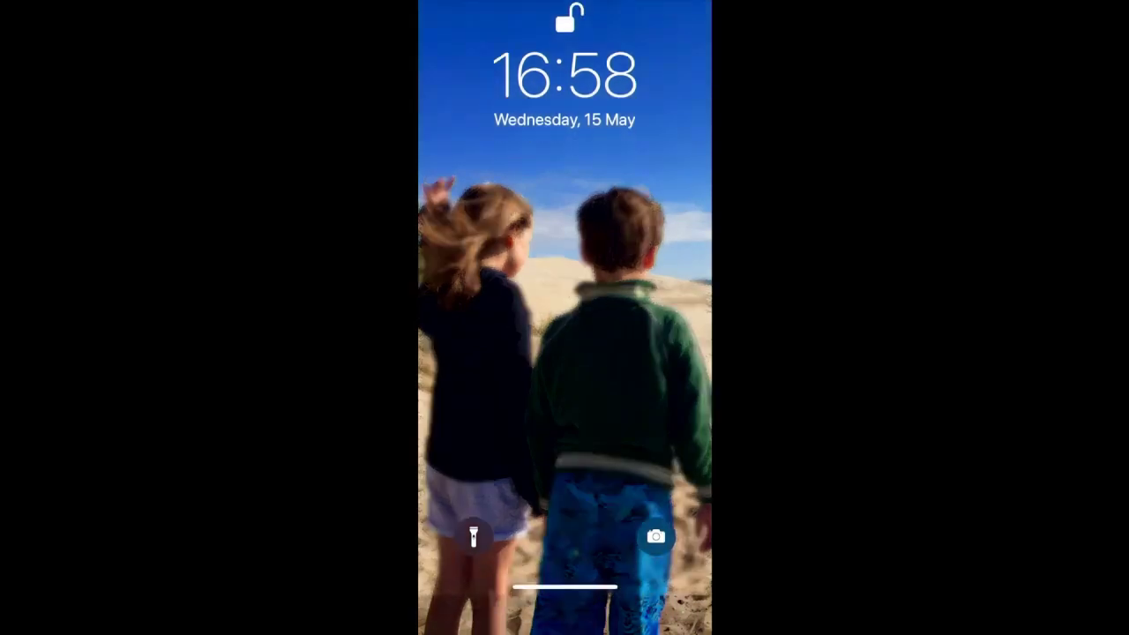
Launch Secure Mail from the dock, back out to the Inbox, and open the mailboxes drawer.
{"action": "left_click", "coordinate": [531, 591]}
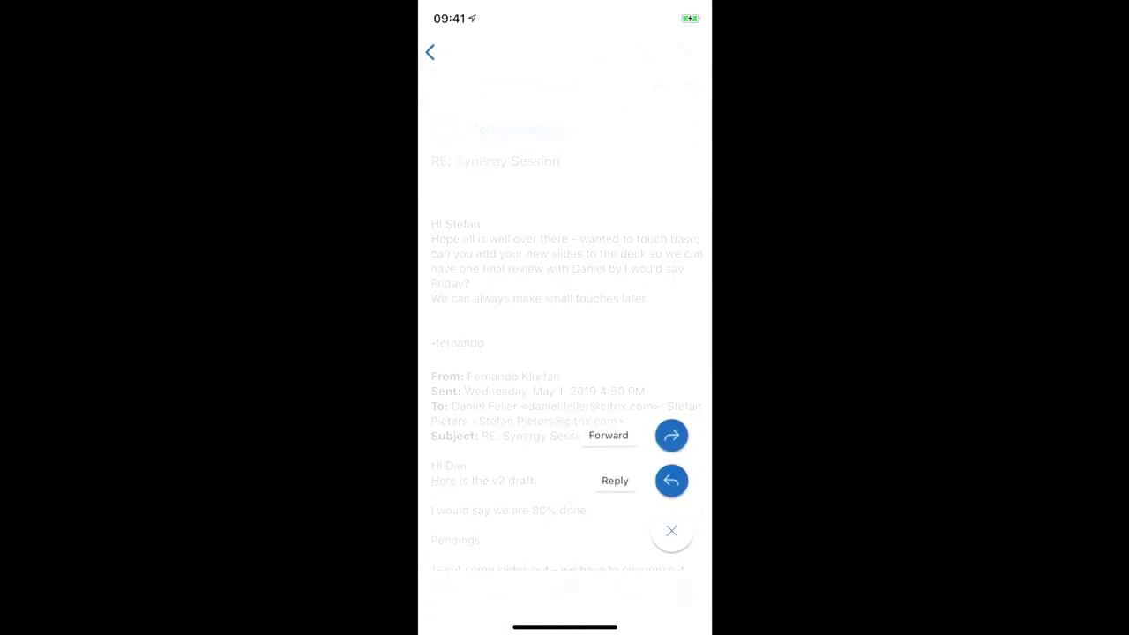
{"action": "left_click", "coordinate": [671, 530]}
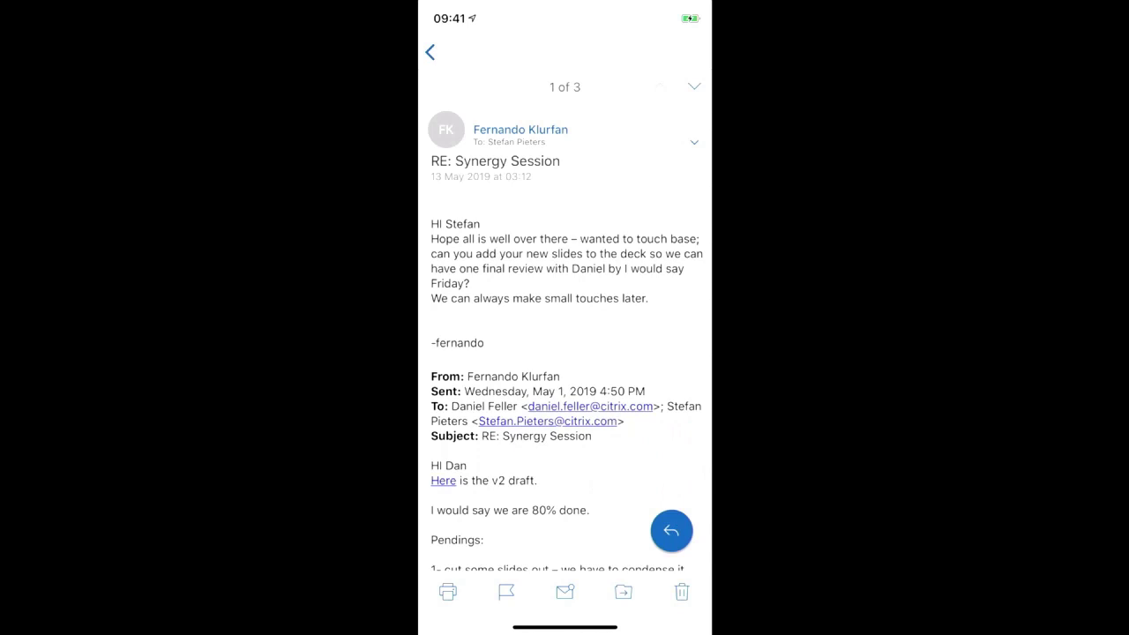
{"action": "left_click", "coordinate": [430, 52]}
{"action": "left_click", "coordinate": [430, 52]}
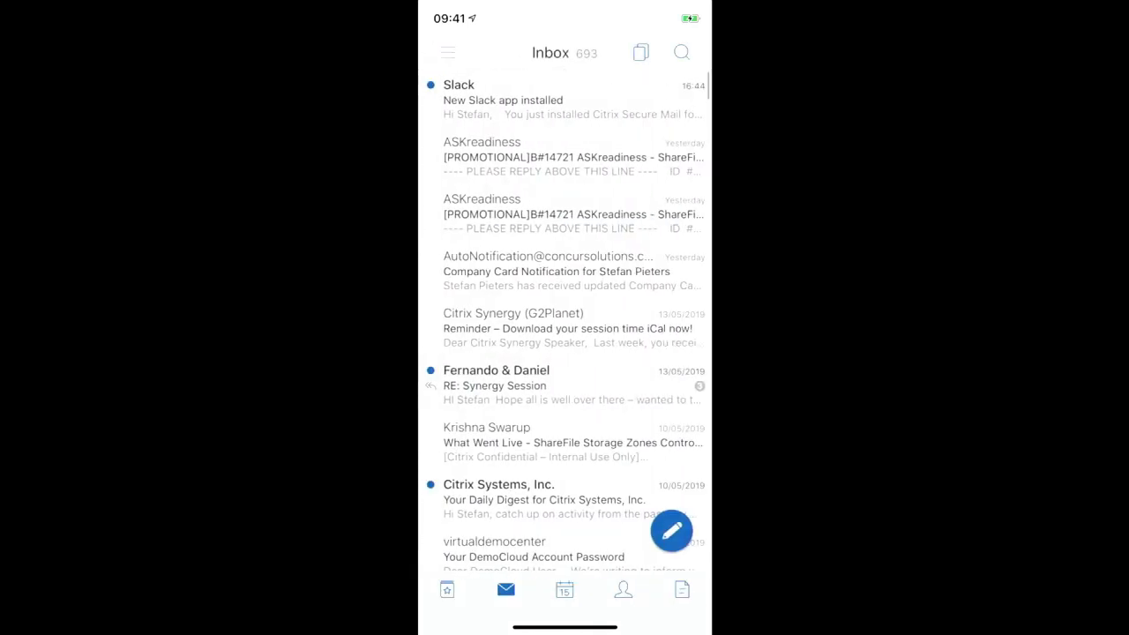
{"action": "left_click", "coordinate": [448, 52]}
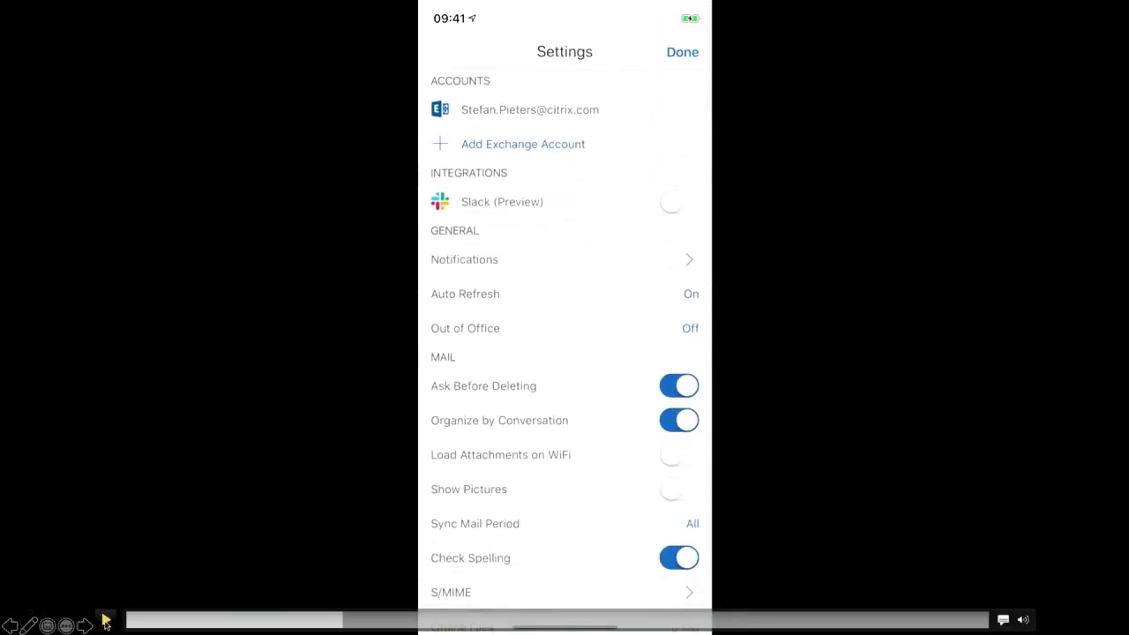
Switch on the Slack (Preview) toggle under Integrations to reach the Citrix sign-in page.
{"action": "left_click", "coordinate": [105, 621]}
{"action": "left_click", "coordinate": [254, 621]}
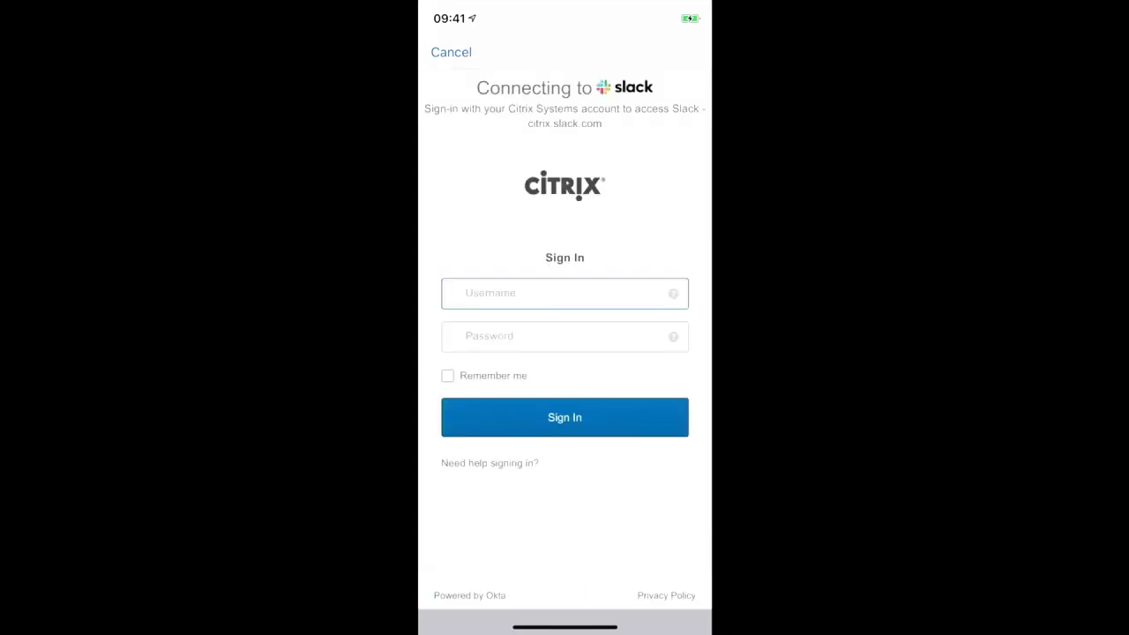
Sign in to the citrix.slack.com workspace with the account username and password.
{"action": "left_click", "coordinate": [565, 293]}
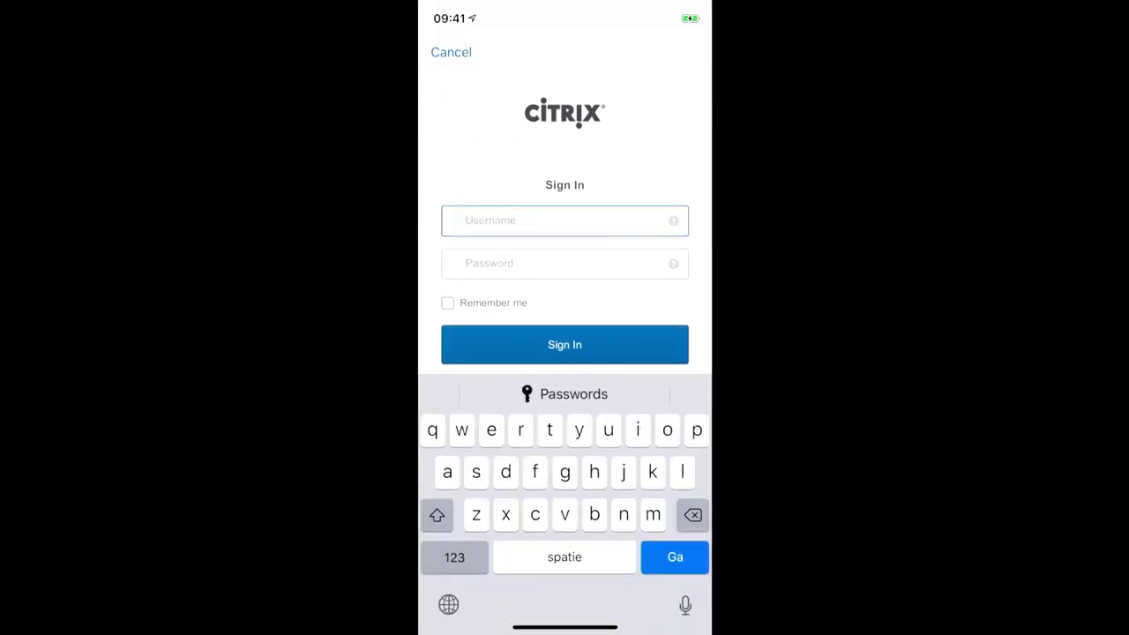
{"action": "type", "text": "stefanpi"}
{"action": "left_click", "coordinate": [564, 262]}
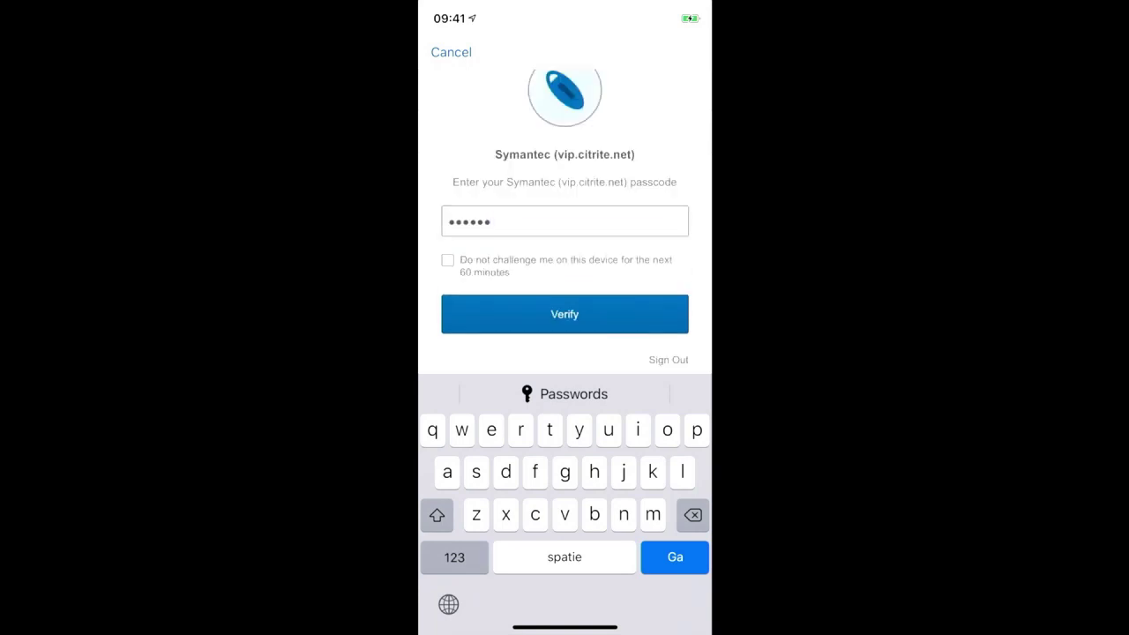
{"action": "key", "text": "Return"}
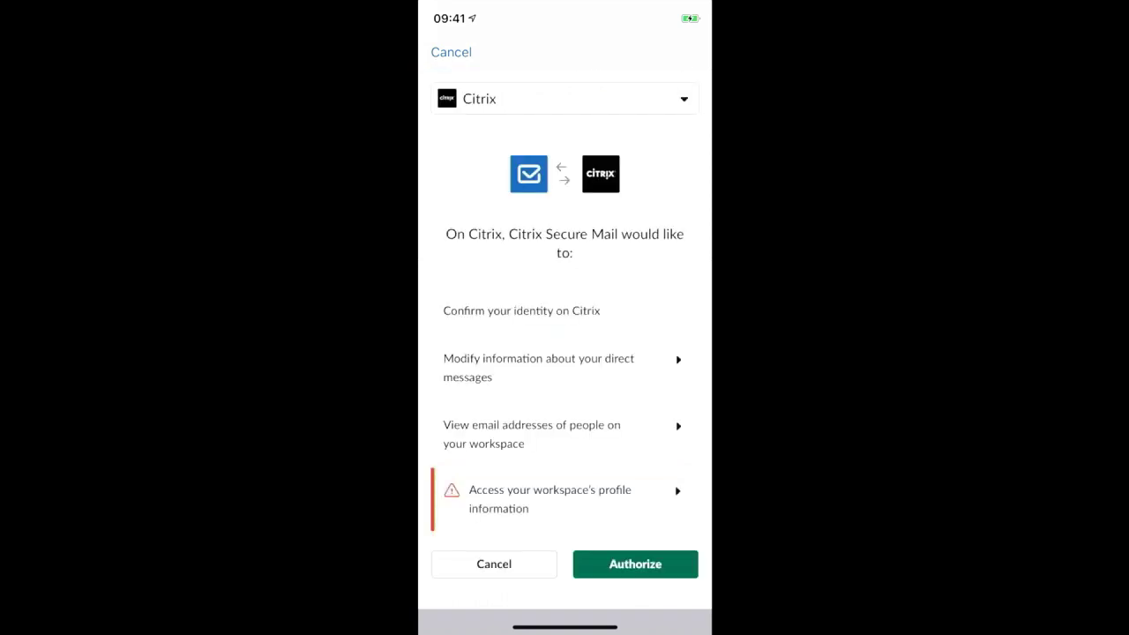
Authorize Secure Mail to access Slack and acknowledge the connection alert.
{"action": "scroll", "coordinate": [565, 339], "scroll_direction": "down", "scroll_amount": 2}
{"action": "left_click", "coordinate": [634, 564]}
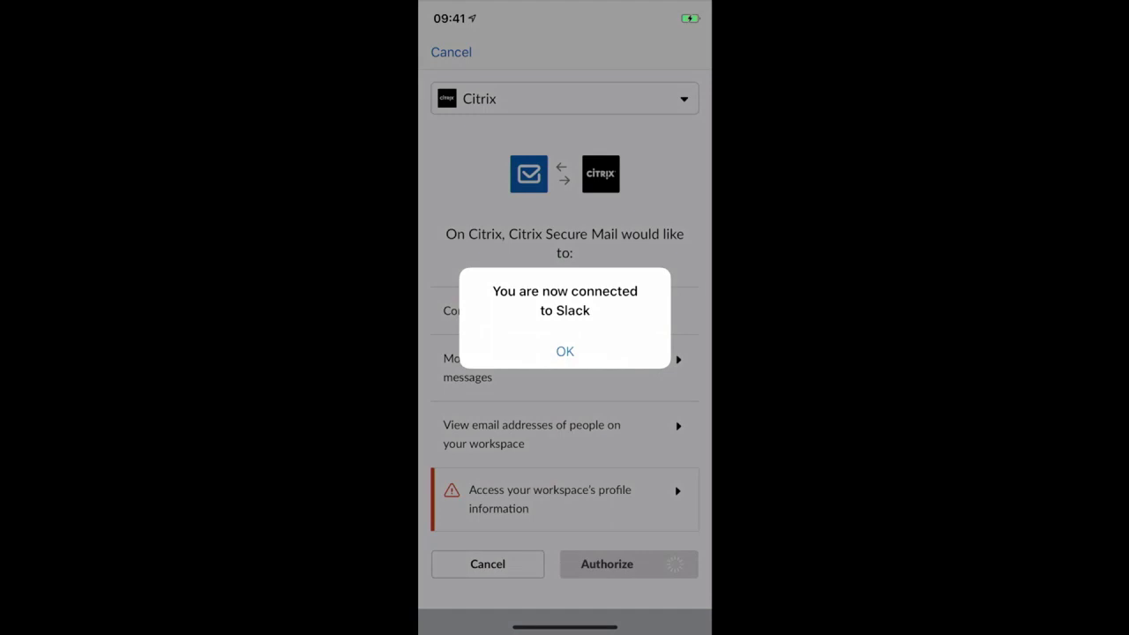
{"action": "left_click", "coordinate": [564, 351]}
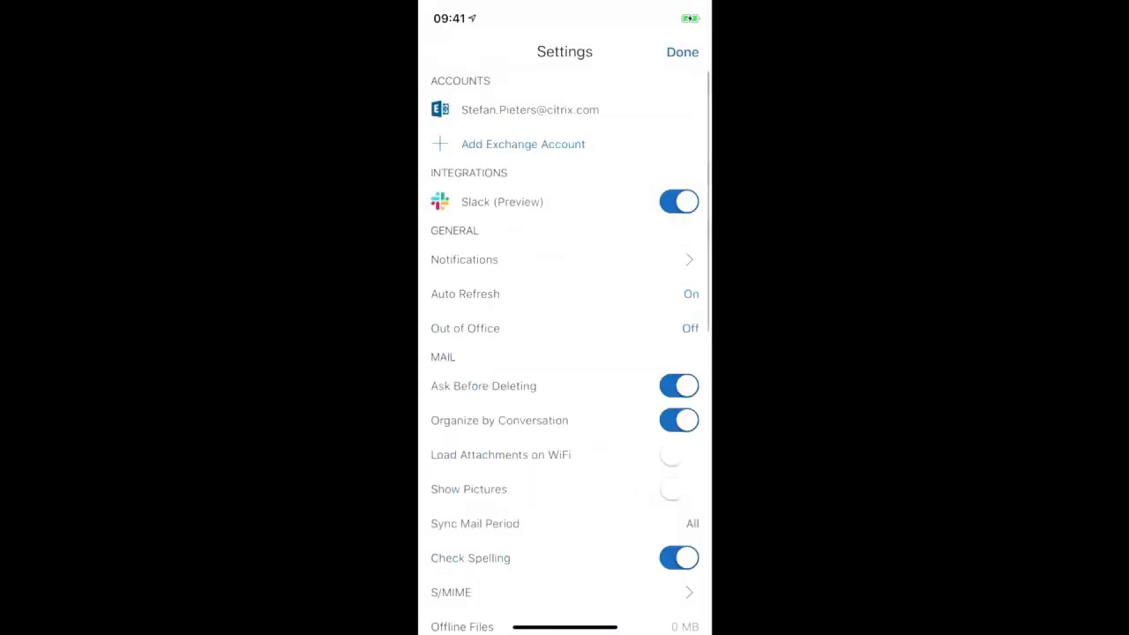
From the latest Synergy Session email, choose Chat in Slack to message its participants.
{"action": "left_click", "coordinate": [682, 52]}
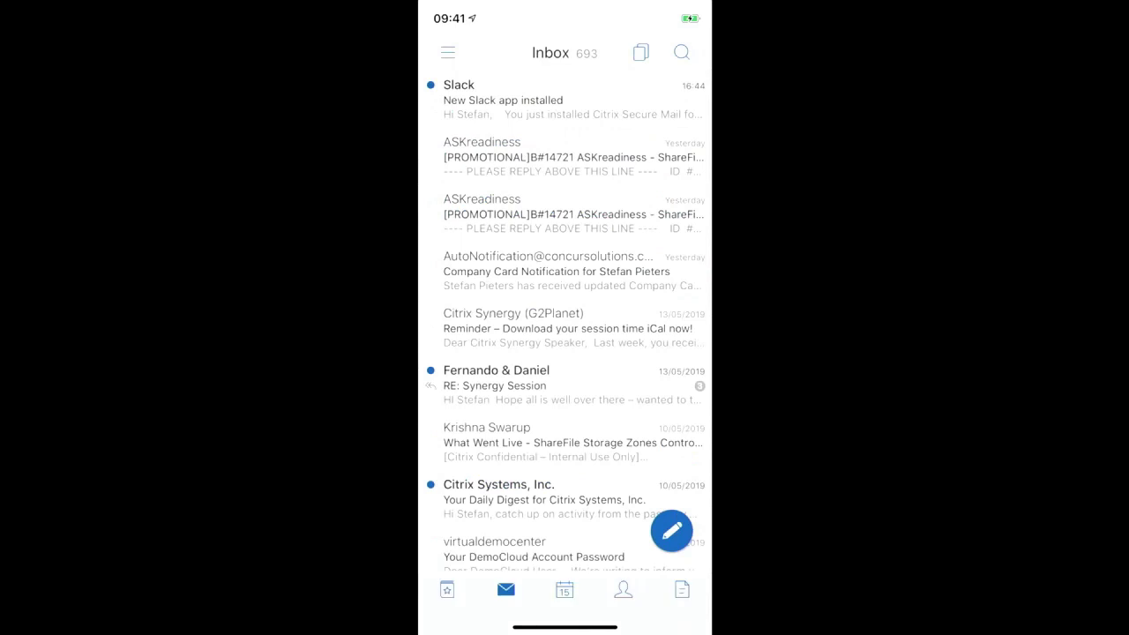
{"action": "left_click", "coordinate": [564, 385]}
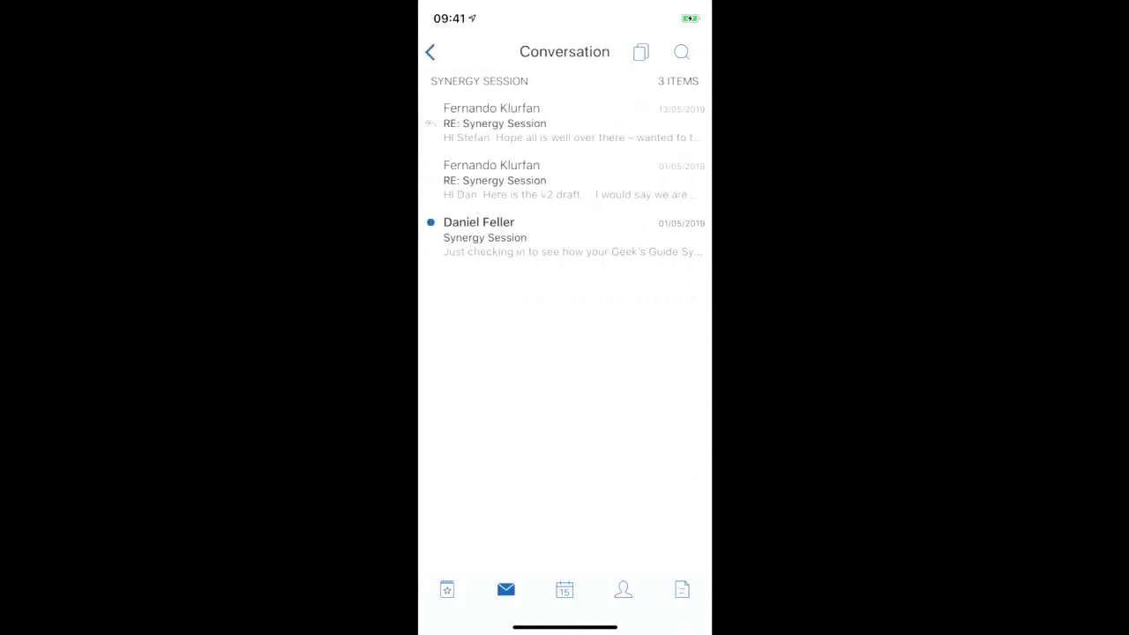
{"action": "left_click", "coordinate": [564, 236]}
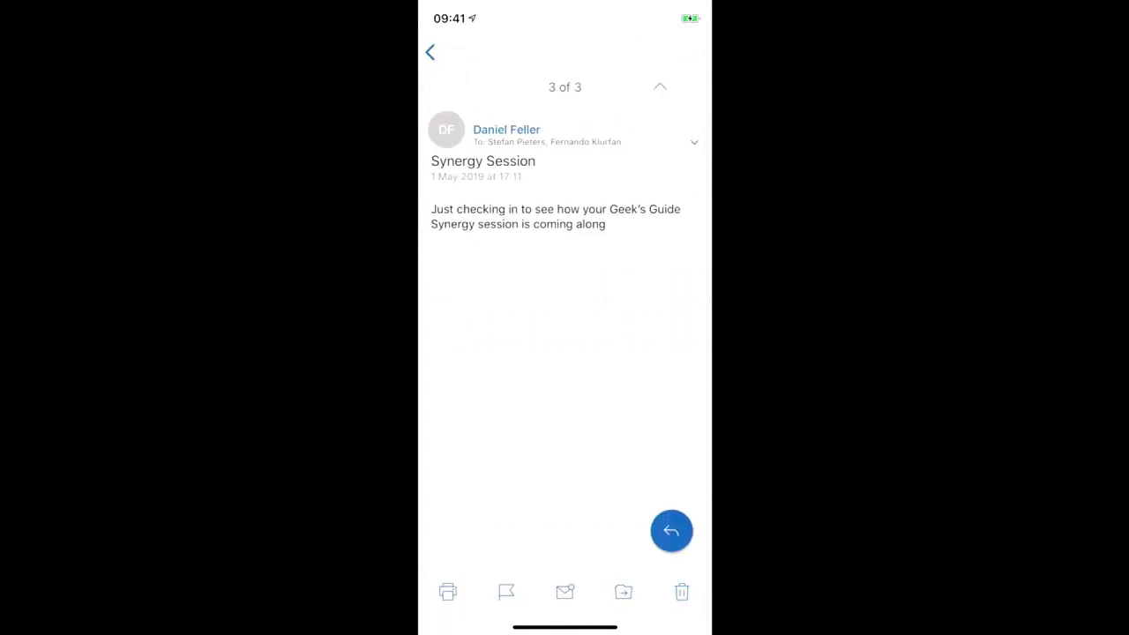
{"action": "left_click", "coordinate": [672, 530]}
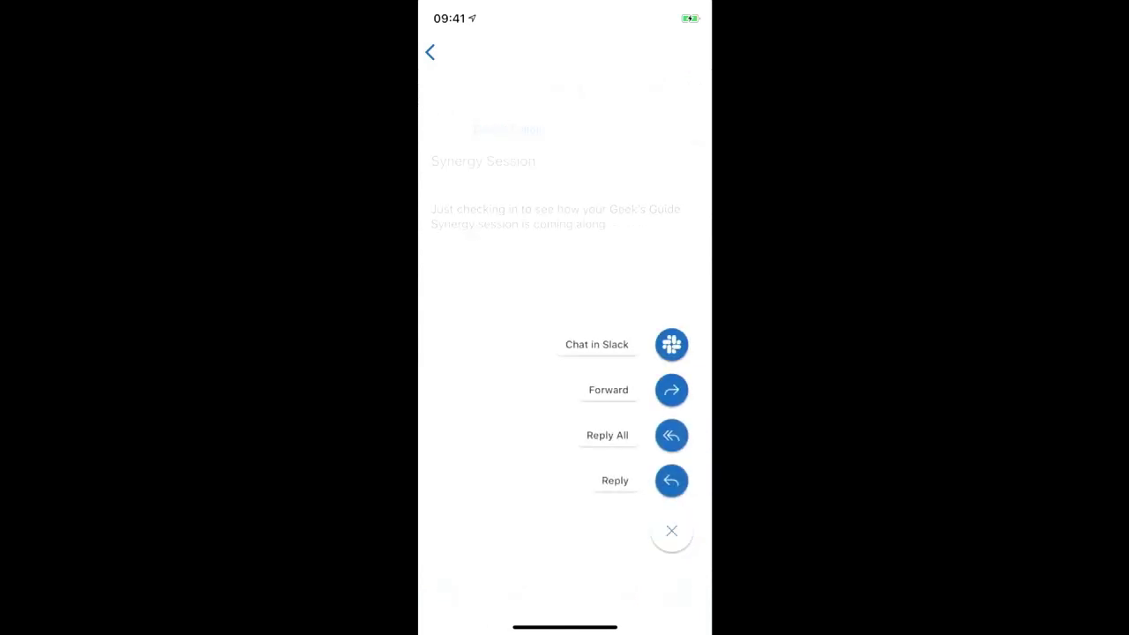
{"action": "left_click", "coordinate": [671, 344]}
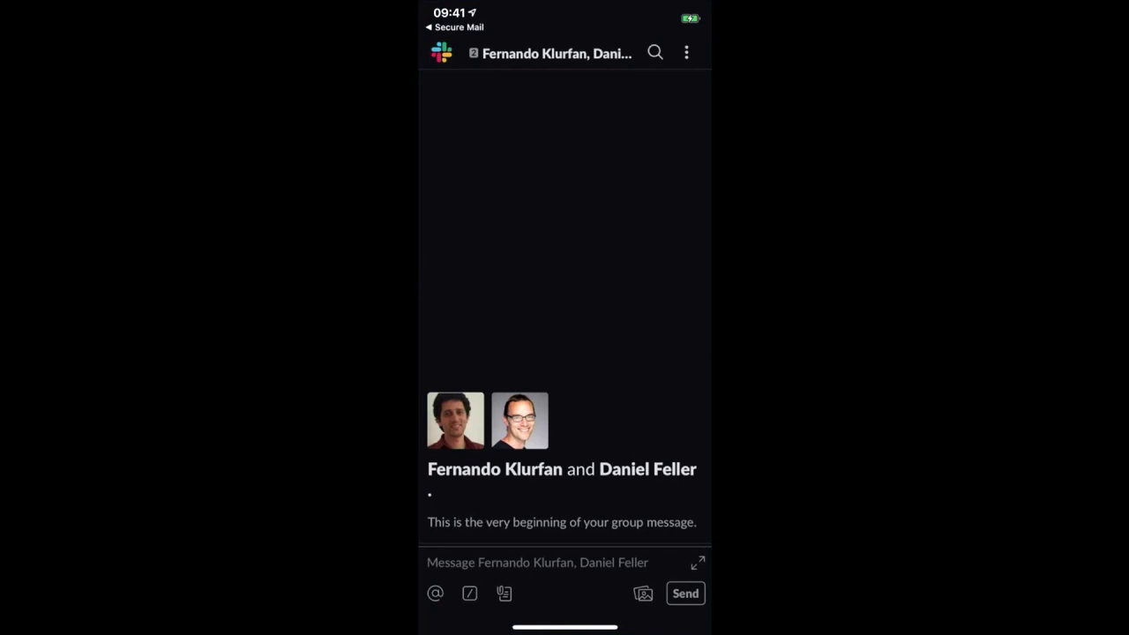
Type the Slack group message 'Things are going well!'.
{"action": "left_click", "coordinate": [427, 562]}
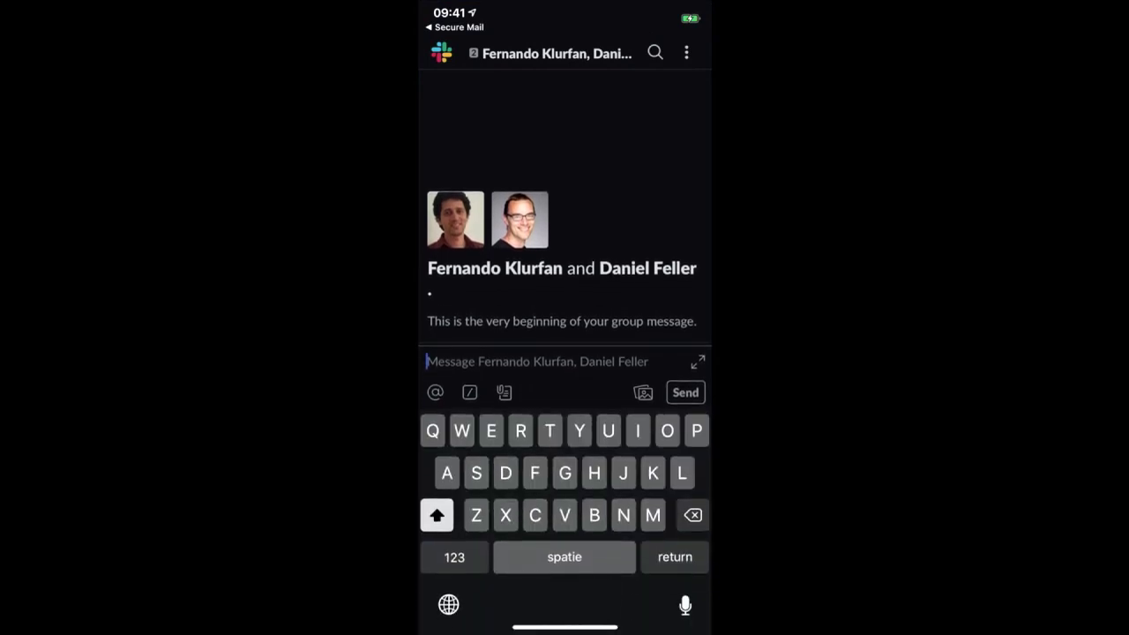
{"action": "type", "text": "Th"}
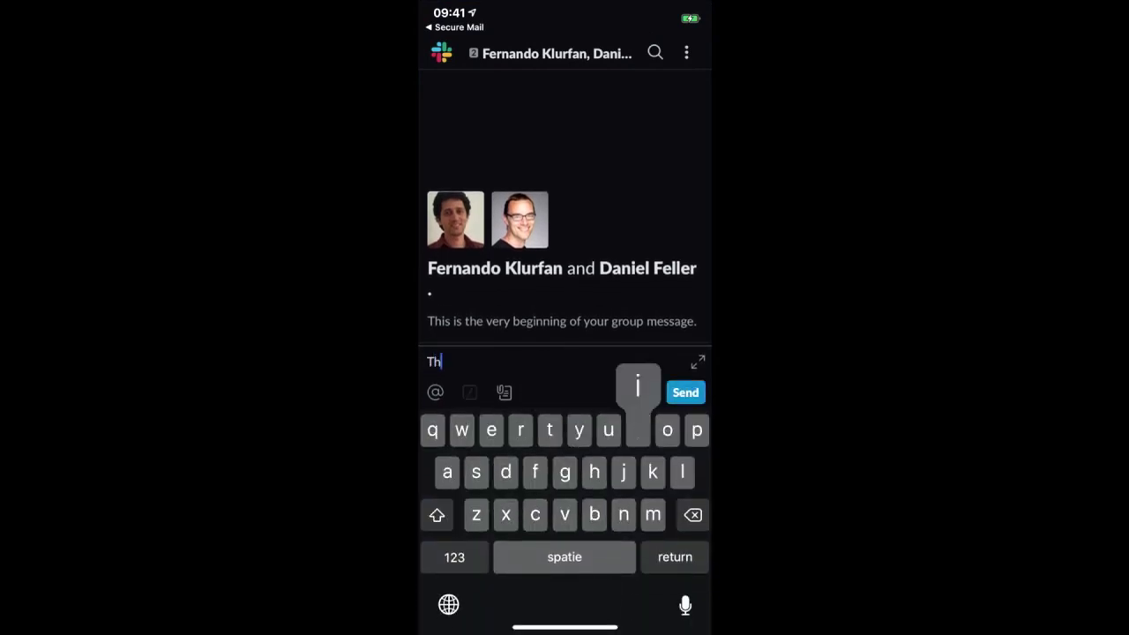
{"action": "type", "text": "ings are "}
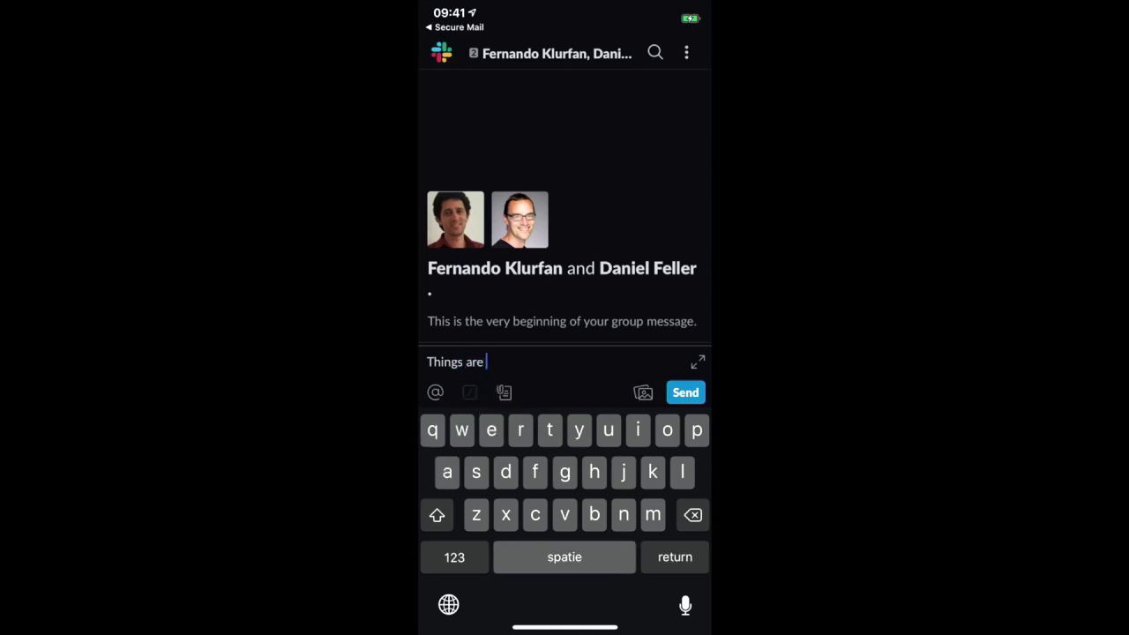
{"action": "type", "text": "going well"}
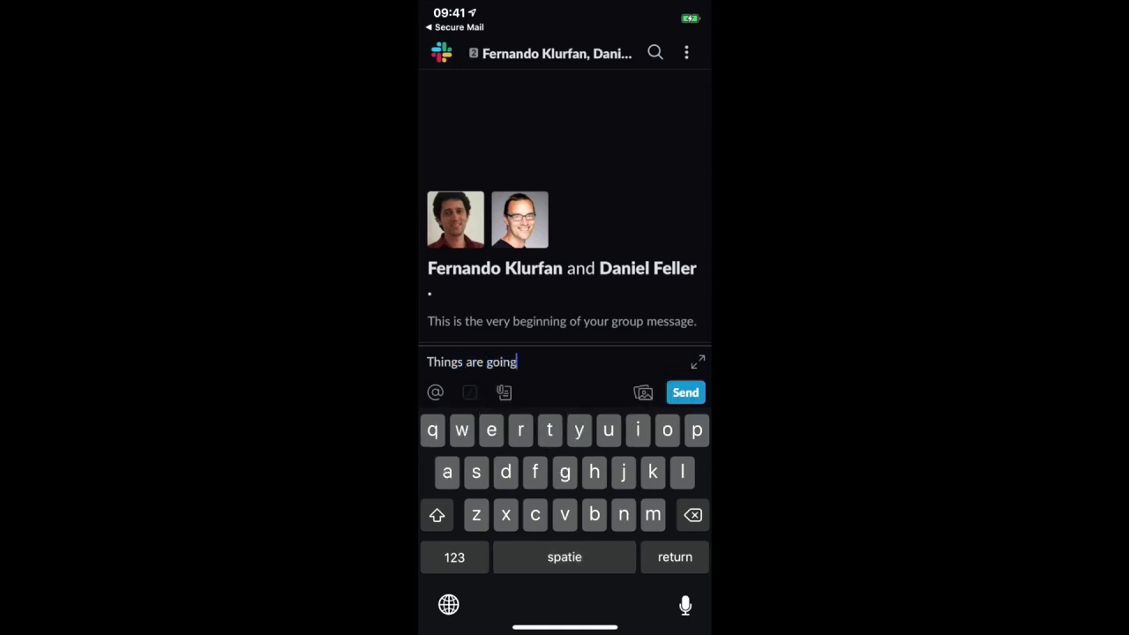
{"action": "left_click", "coordinate": [454, 556]}
{"action": "type", "text": "!"}
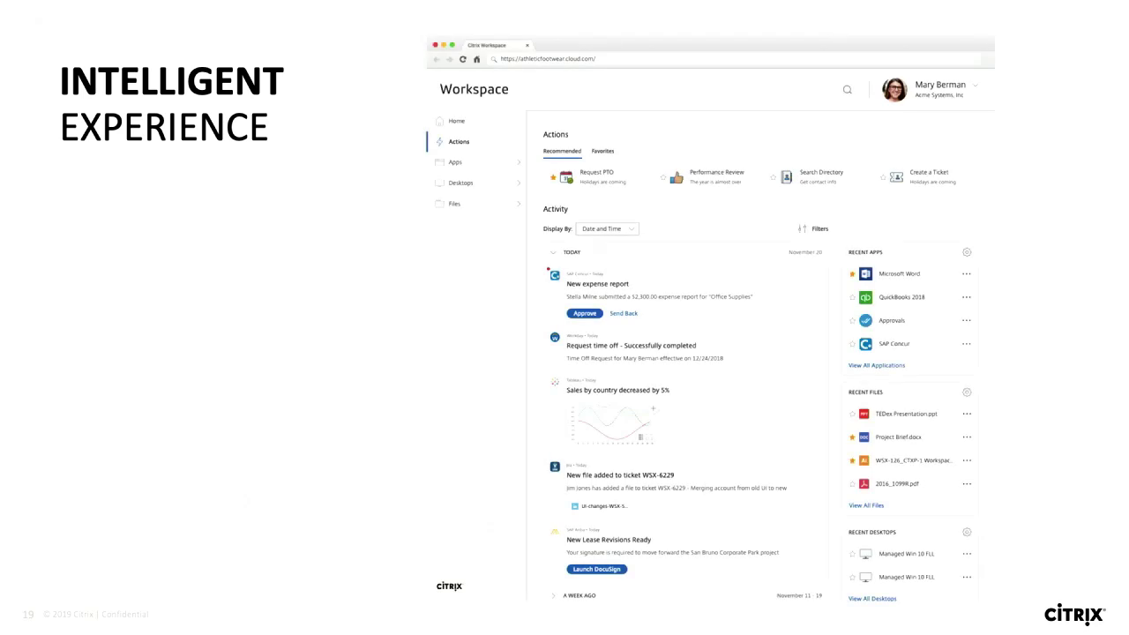
Reveal the Assistant + Search callout on the Intelligent Experience slide.
{"action": "key", "text": "Right"}
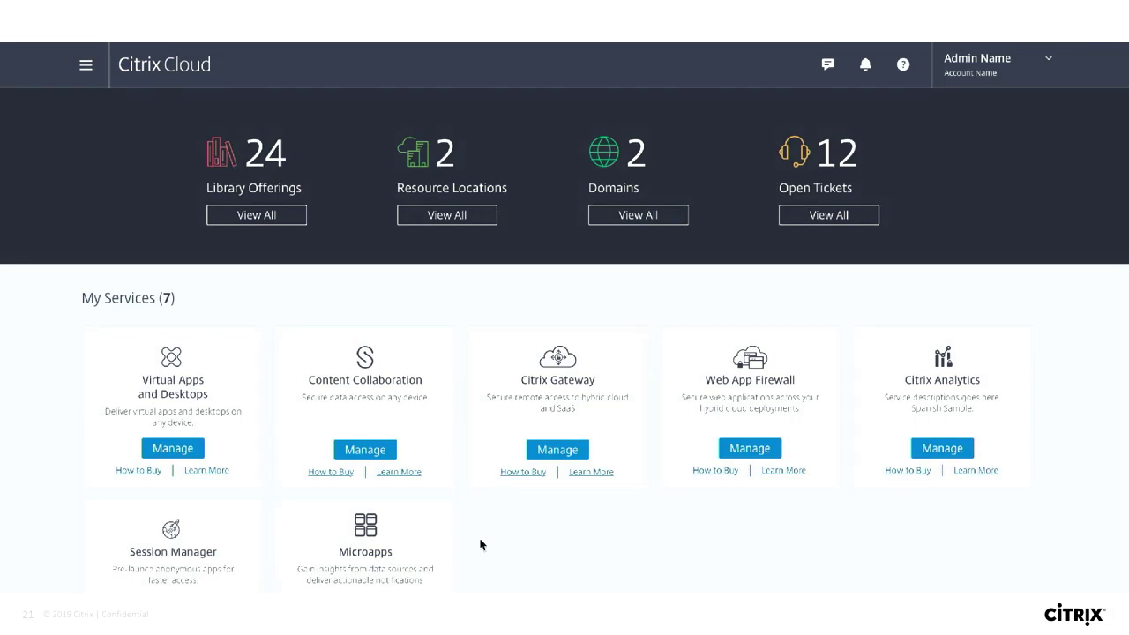
Open the Microapps service management page from the Citrix Cloud services dashboard.
{"action": "scroll", "coordinate": [480, 544], "scroll_direction": "down", "scroll_amount": 2}
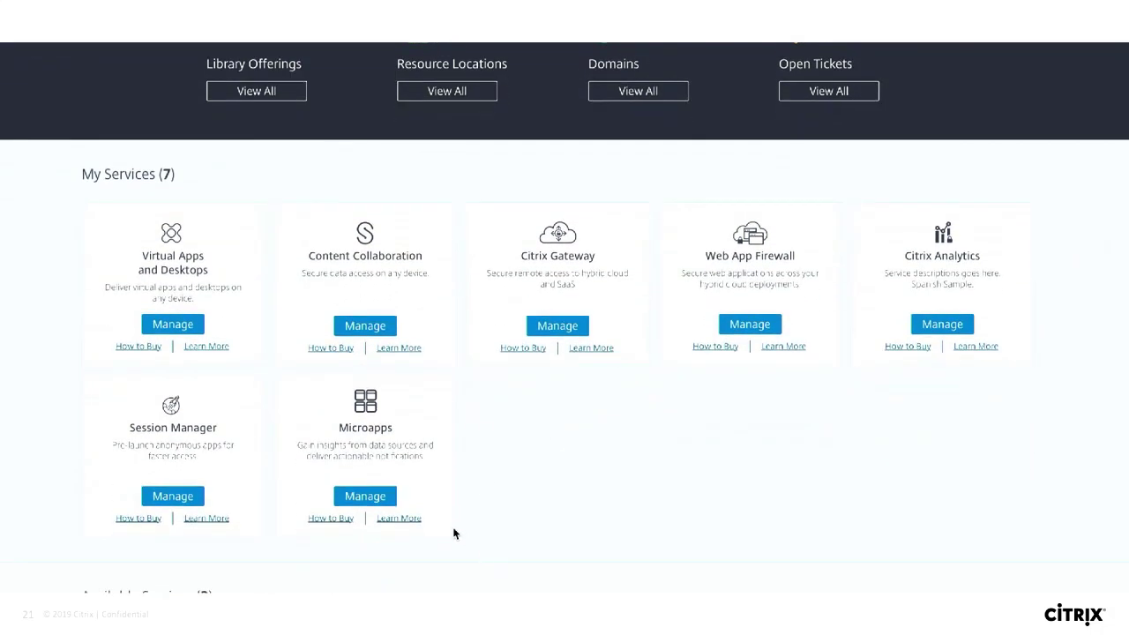
{"action": "left_click", "coordinate": [361, 499]}
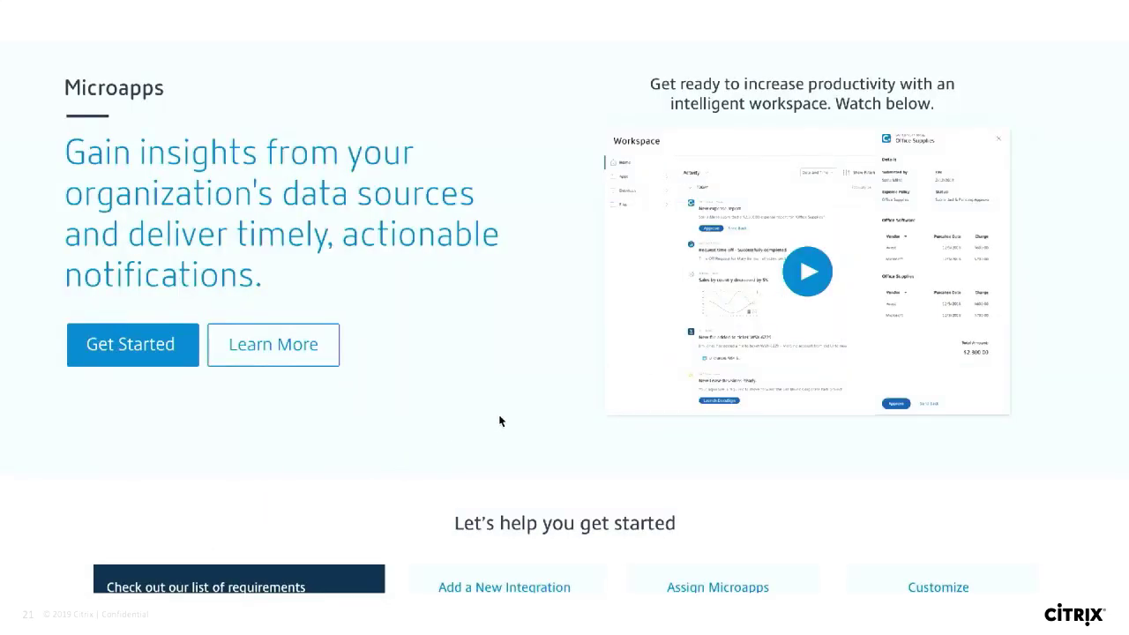
{"action": "scroll", "coordinate": [499, 420], "scroll_direction": "down", "scroll_amount": 3}
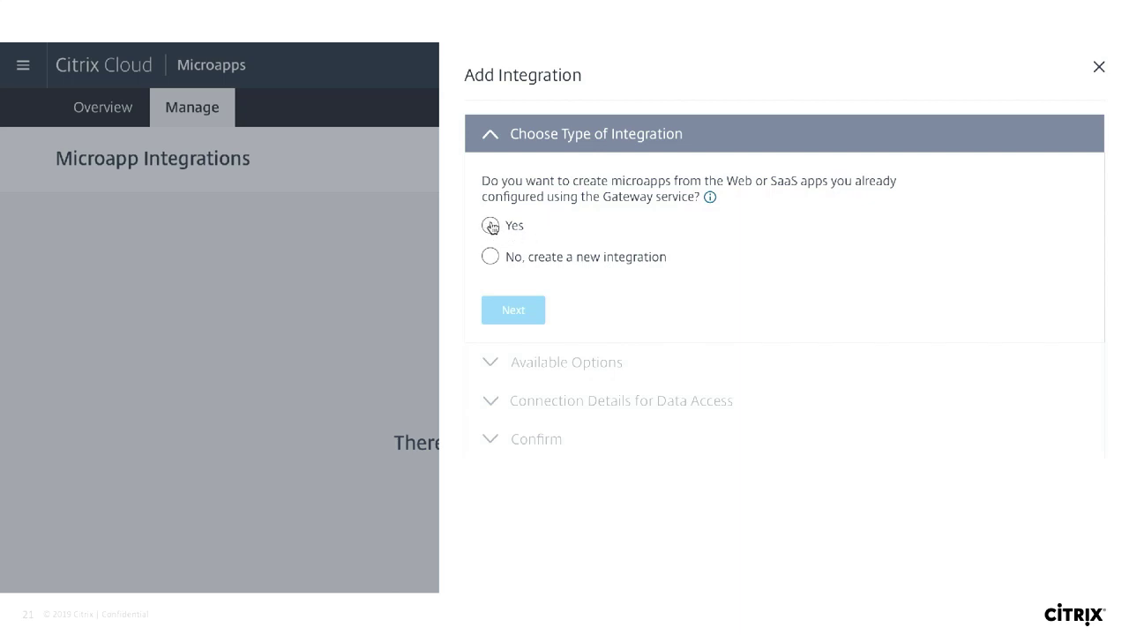
Add SAP Concur | Production with SSO from existing Gateway apps and submit its connection details.
{"action": "left_click", "coordinate": [491, 227]}
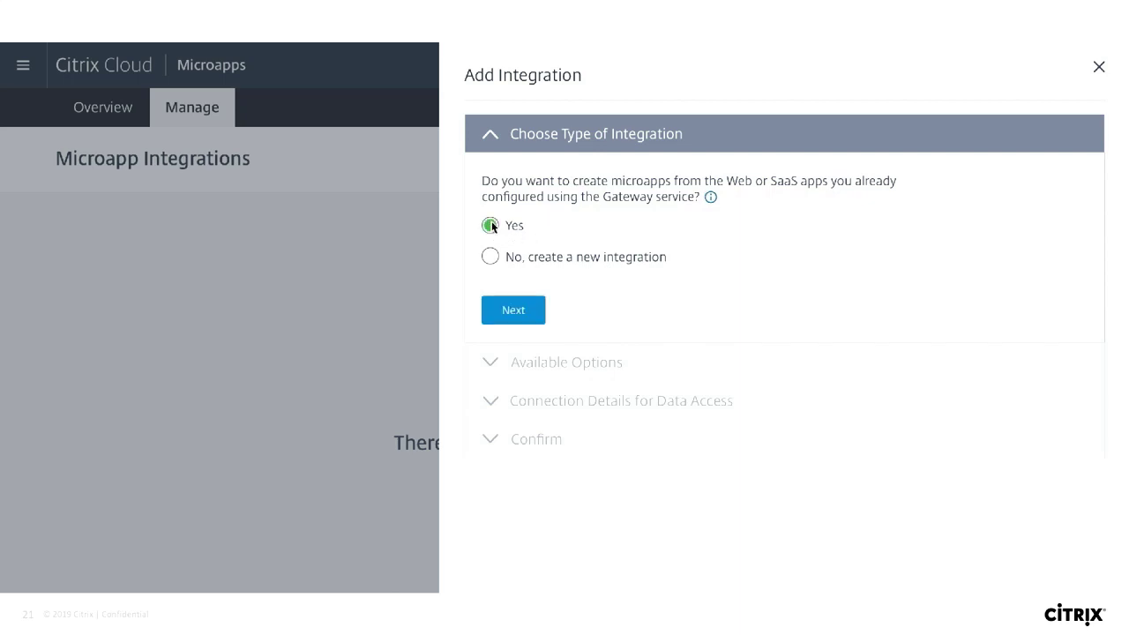
{"action": "left_click", "coordinate": [520, 315]}
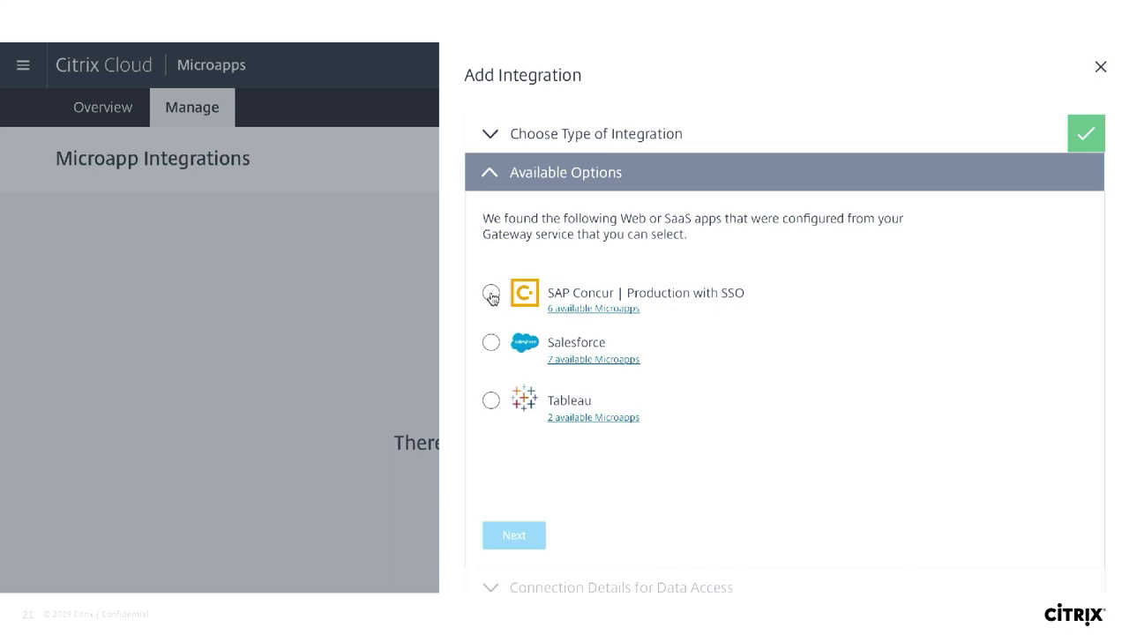
{"action": "left_click", "coordinate": [491, 294]}
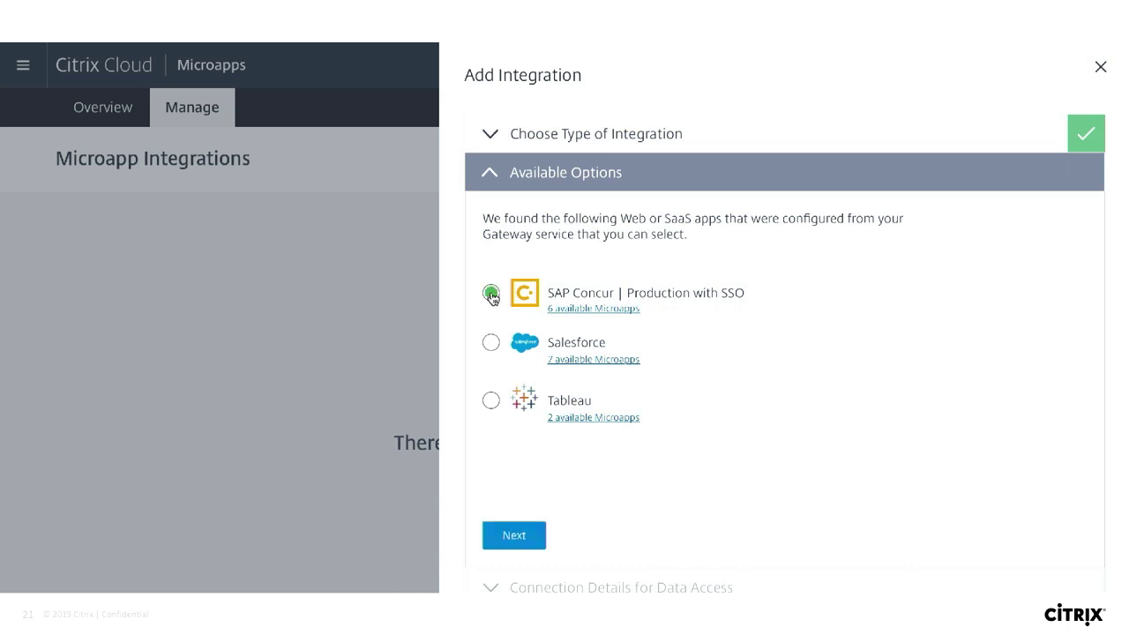
{"action": "left_click", "coordinate": [515, 535]}
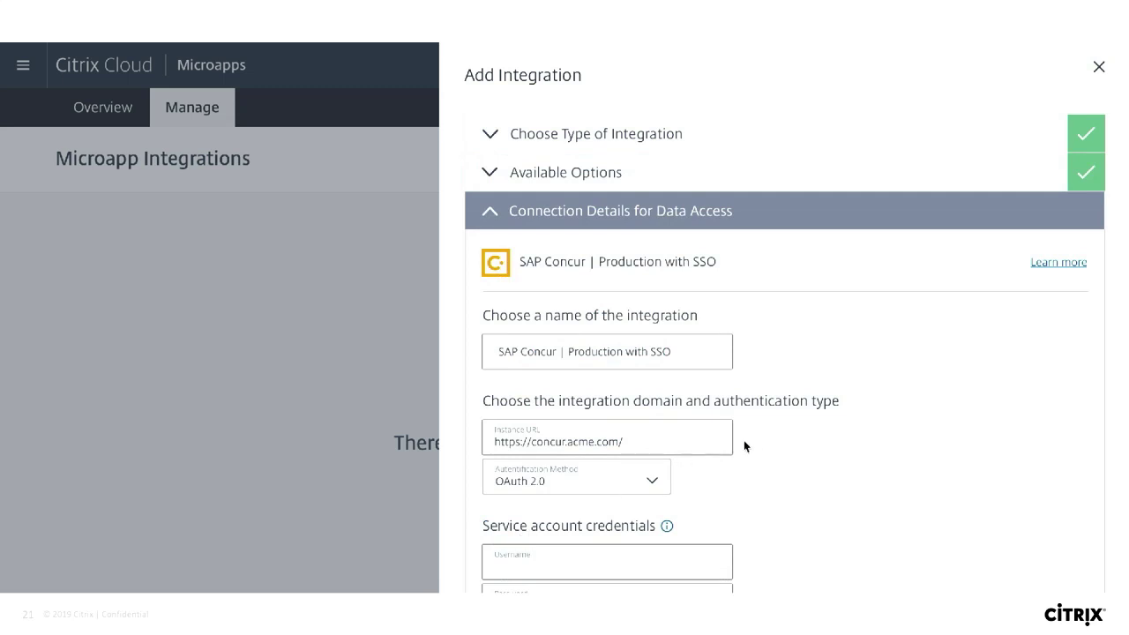
{"action": "scroll", "coordinate": [788, 453], "scroll_direction": "down", "scroll_amount": 2}
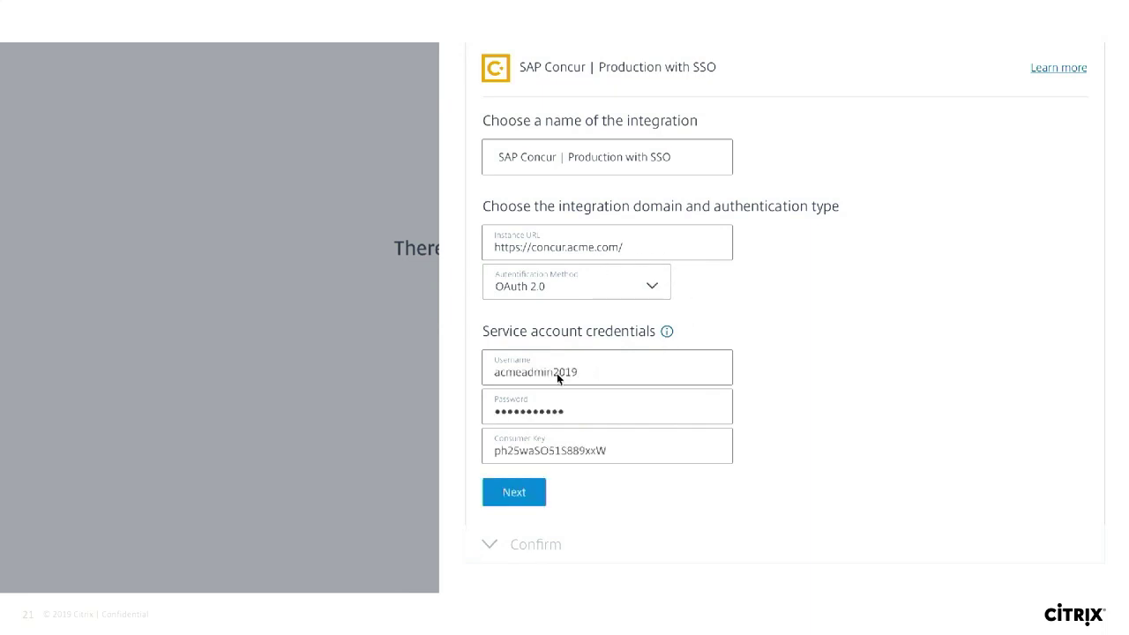
{"action": "left_click", "coordinate": [510, 497]}
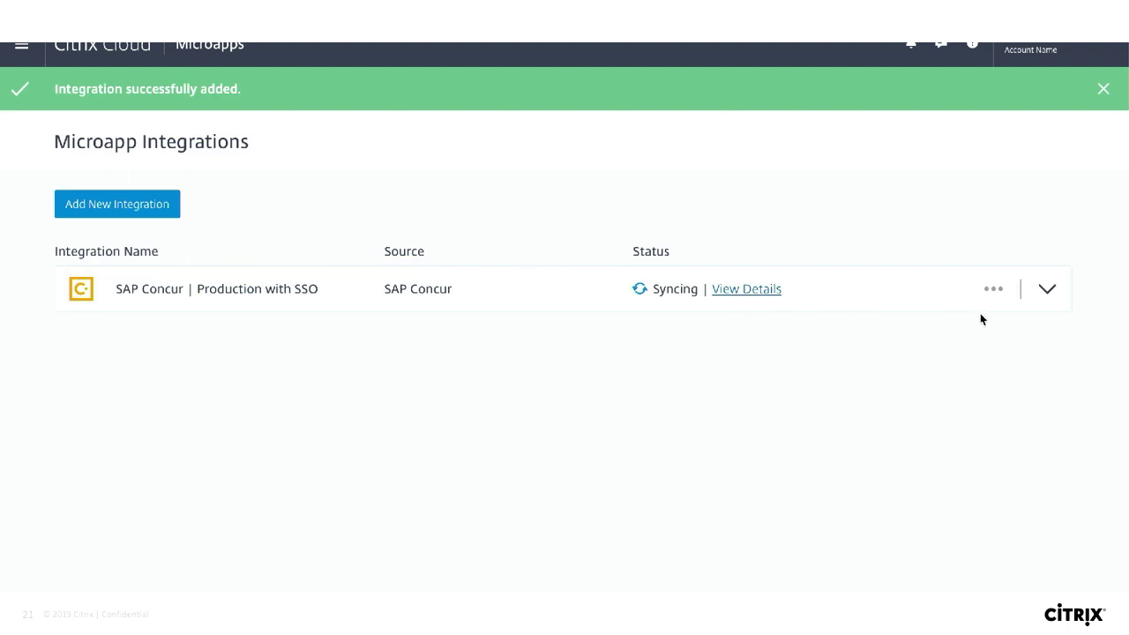
Expand SAP Concur's microapps, start Configure SSO, then cancel to stay in Microapps.
{"action": "left_click", "coordinate": [1047, 290]}
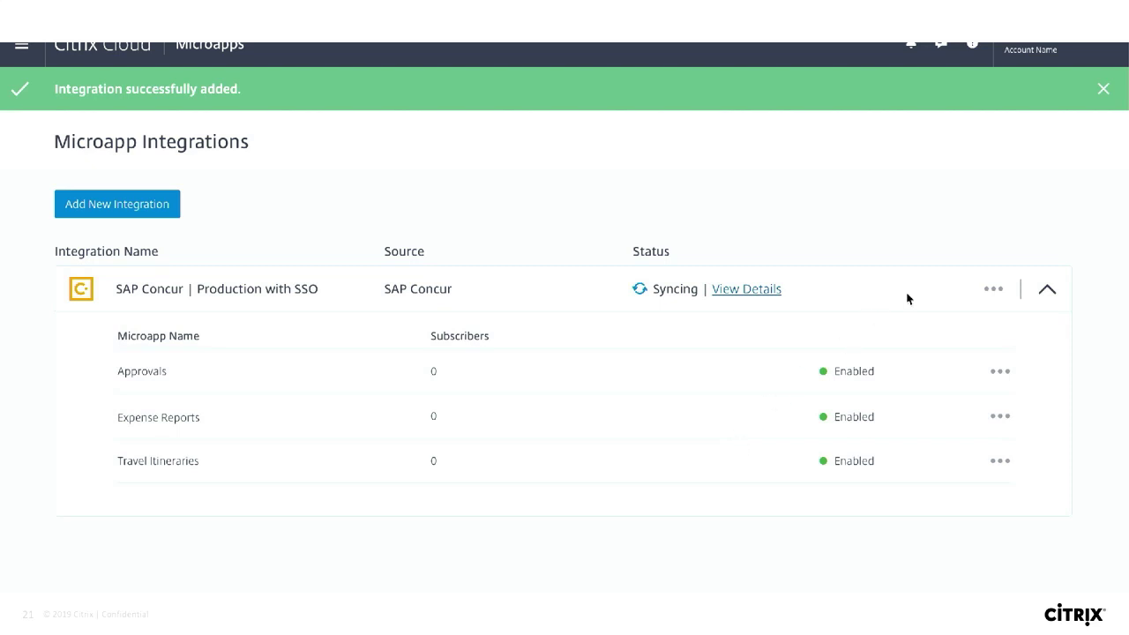
{"action": "left_click", "coordinate": [993, 290]}
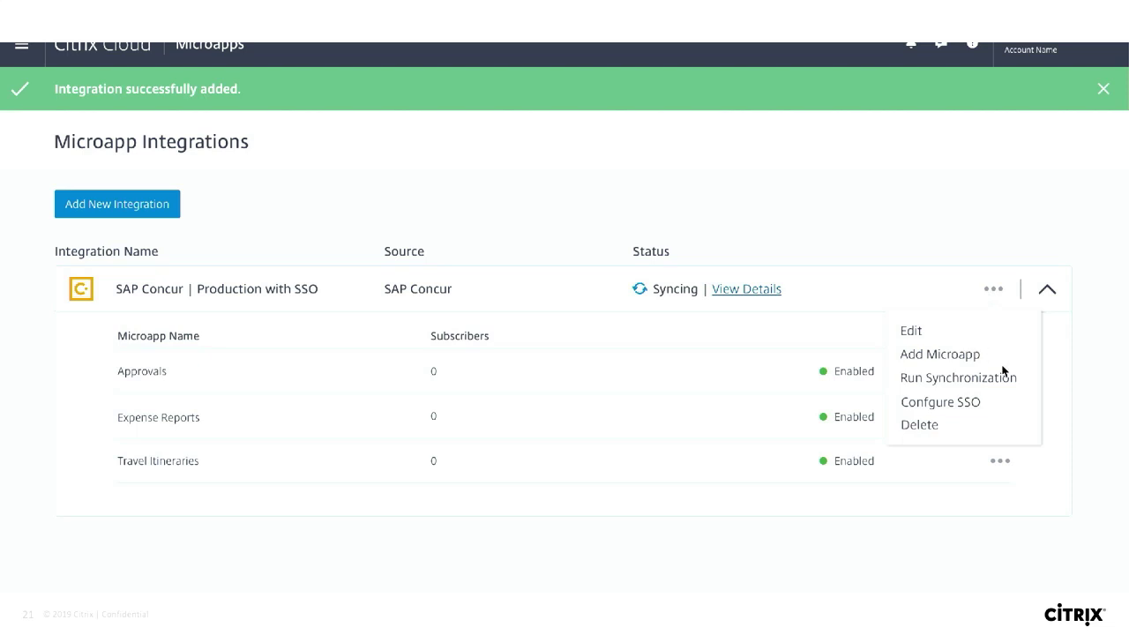
{"action": "left_click", "coordinate": [969, 404]}
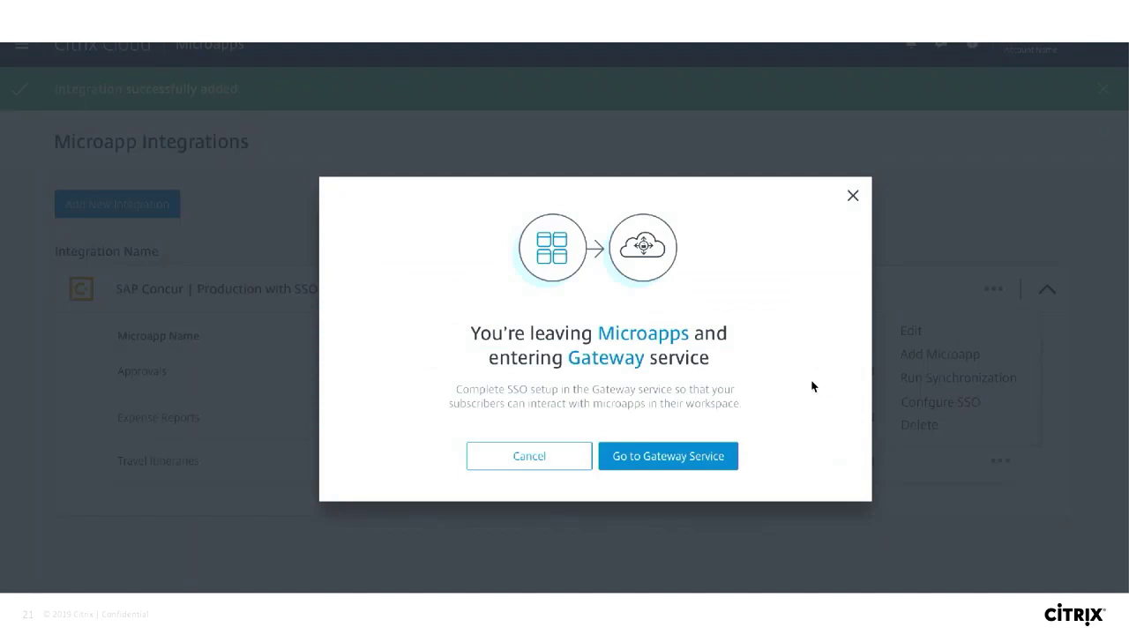
{"action": "left_click", "coordinate": [533, 457]}
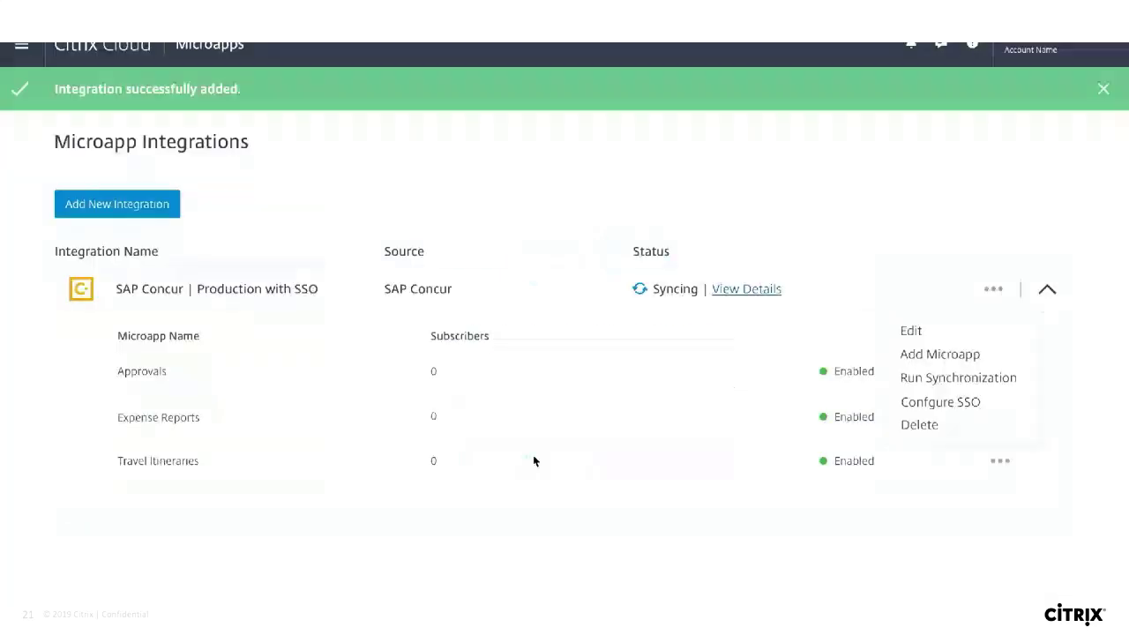
{"action": "scroll", "coordinate": [416, 286], "scroll_direction": "up", "scroll_amount": 1}
Return to the Citrix Cloud dashboard and reopen Microapps management.
{"action": "left_click", "coordinate": [121, 71]}
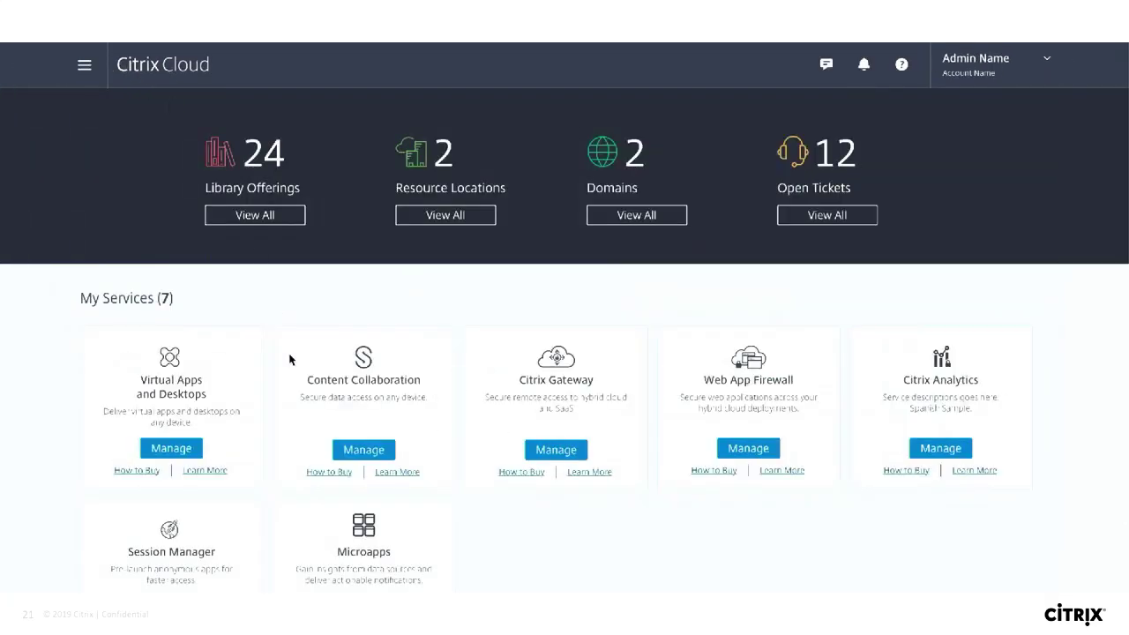
{"action": "scroll", "coordinate": [306, 405], "scroll_direction": "down", "scroll_amount": 3}
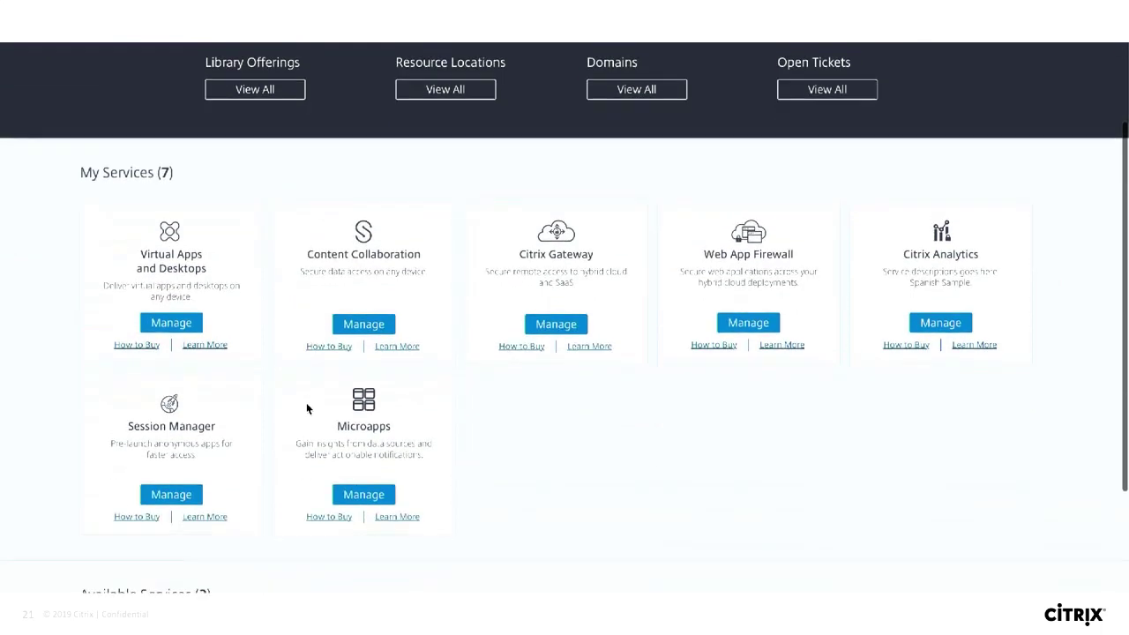
{"action": "left_click", "coordinate": [365, 499]}
{"action": "scroll", "coordinate": [468, 488], "scroll_direction": "down", "scroll_amount": 4}
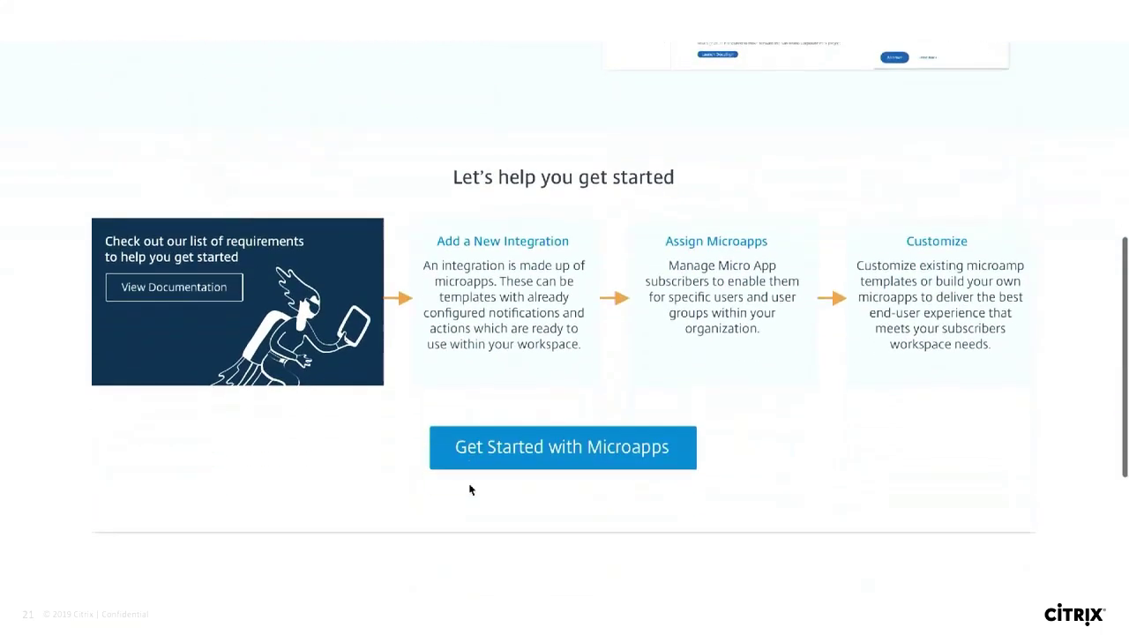
Start adding a new integration and choose the G-Suite Directory template.
{"action": "left_click", "coordinate": [517, 452]}
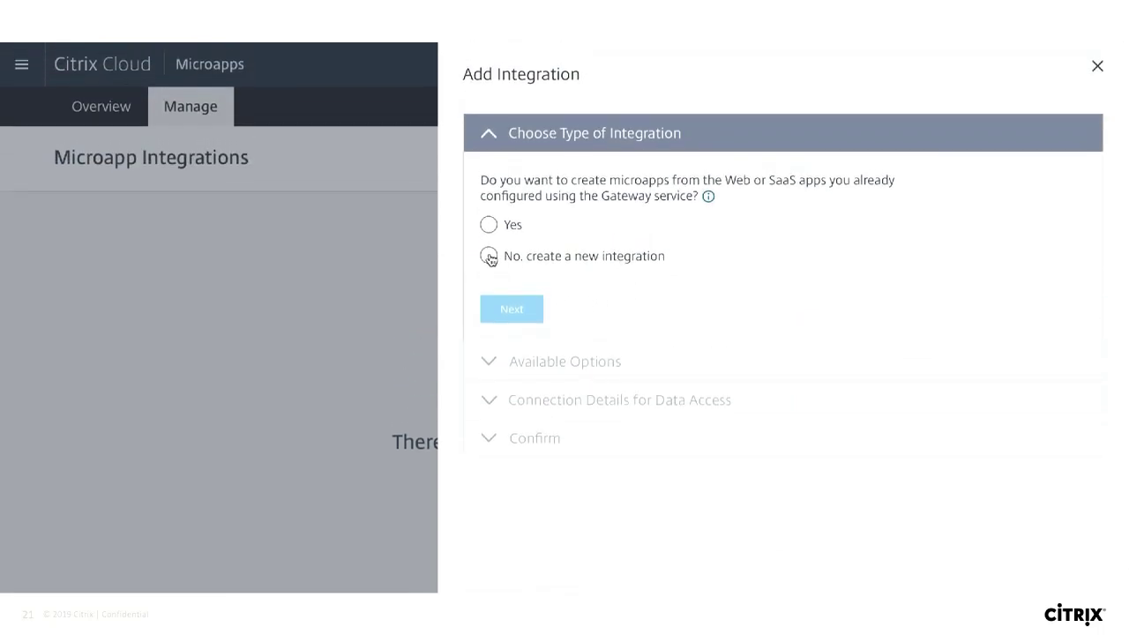
{"action": "left_click", "coordinate": [490, 256]}
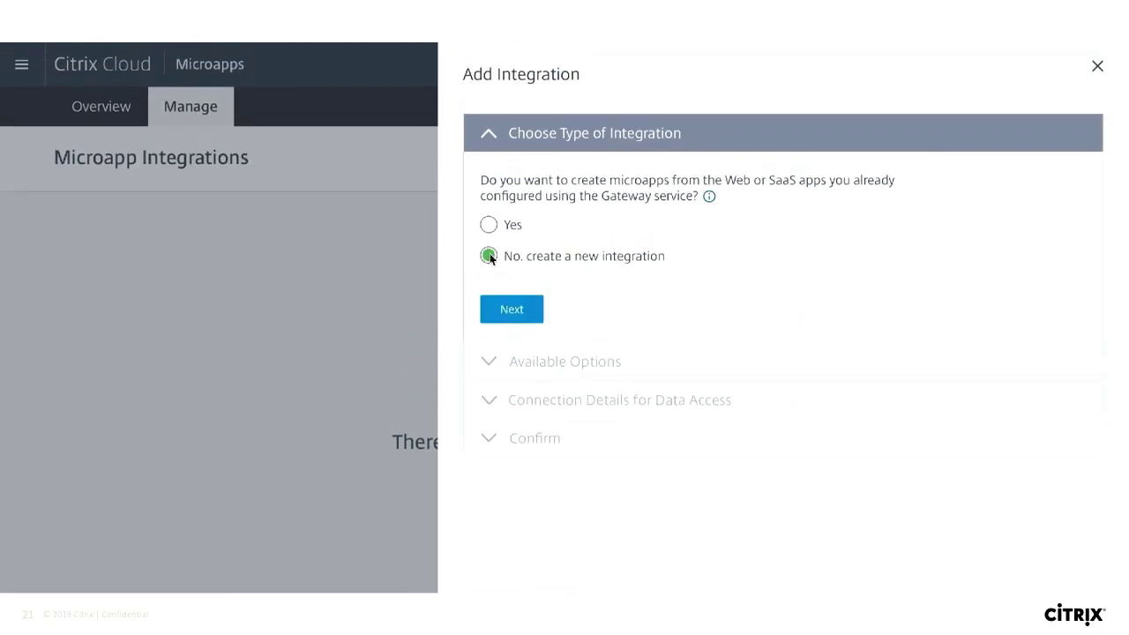
{"action": "left_click", "coordinate": [512, 310]}
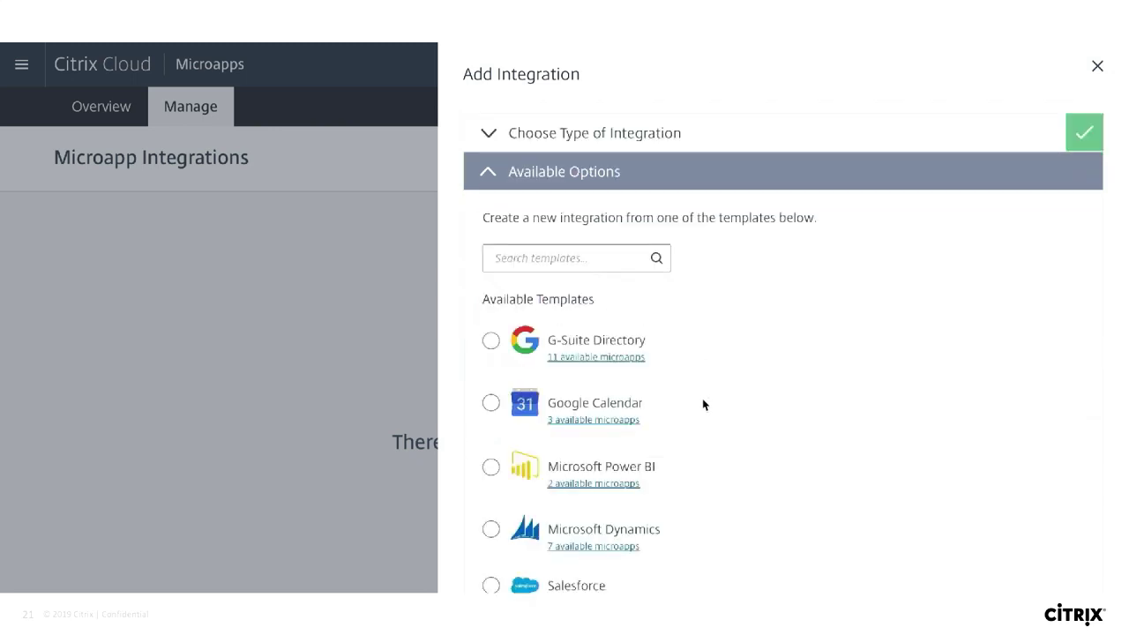
{"action": "scroll", "coordinate": [703, 404], "scroll_direction": "down", "scroll_amount": 3}
{"action": "scroll", "coordinate": [703, 404], "scroll_direction": "up", "scroll_amount": 2}
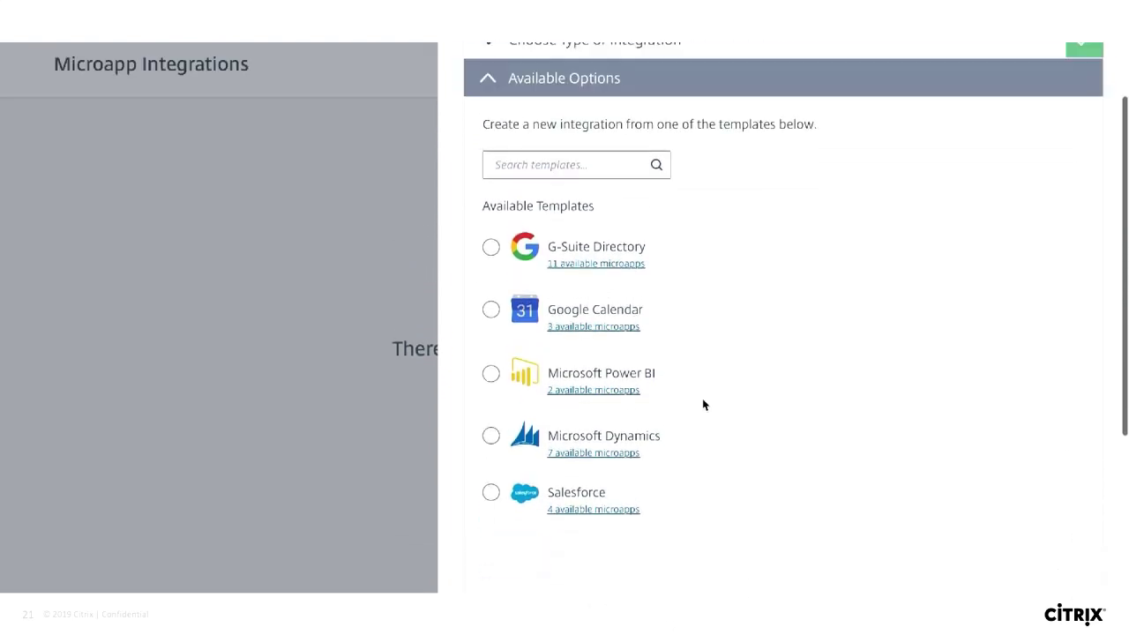
{"action": "left_click", "coordinate": [491, 262]}
{"action": "scroll", "coordinate": [718, 409], "scroll_direction": "down", "scroll_amount": 1}
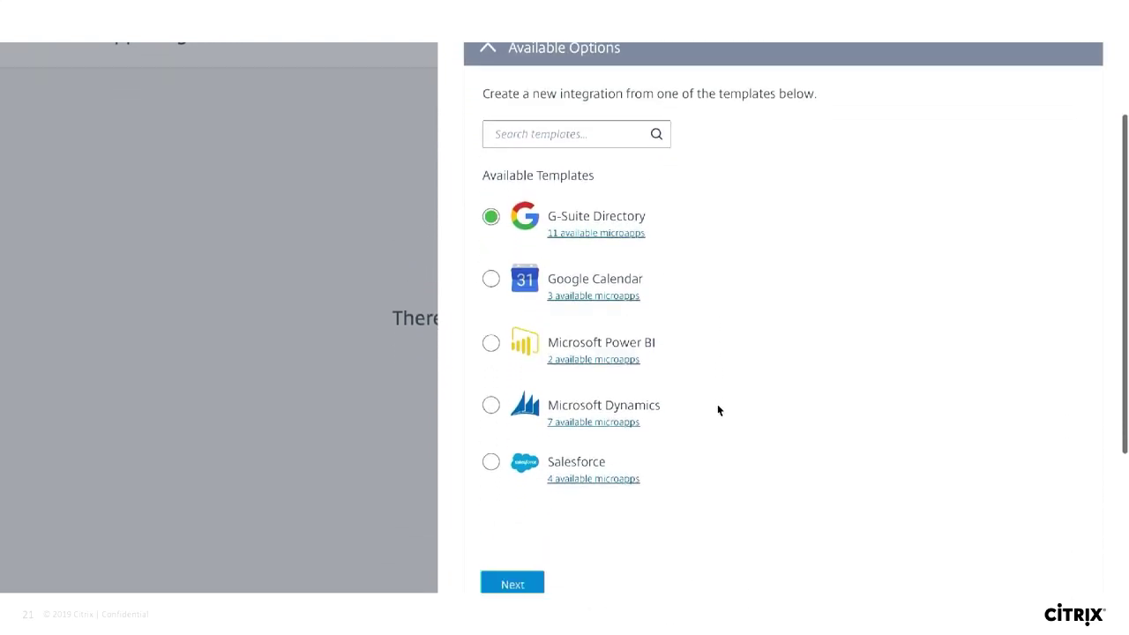
{"action": "scroll", "coordinate": [718, 408], "scroll_direction": "down", "scroll_amount": 1}
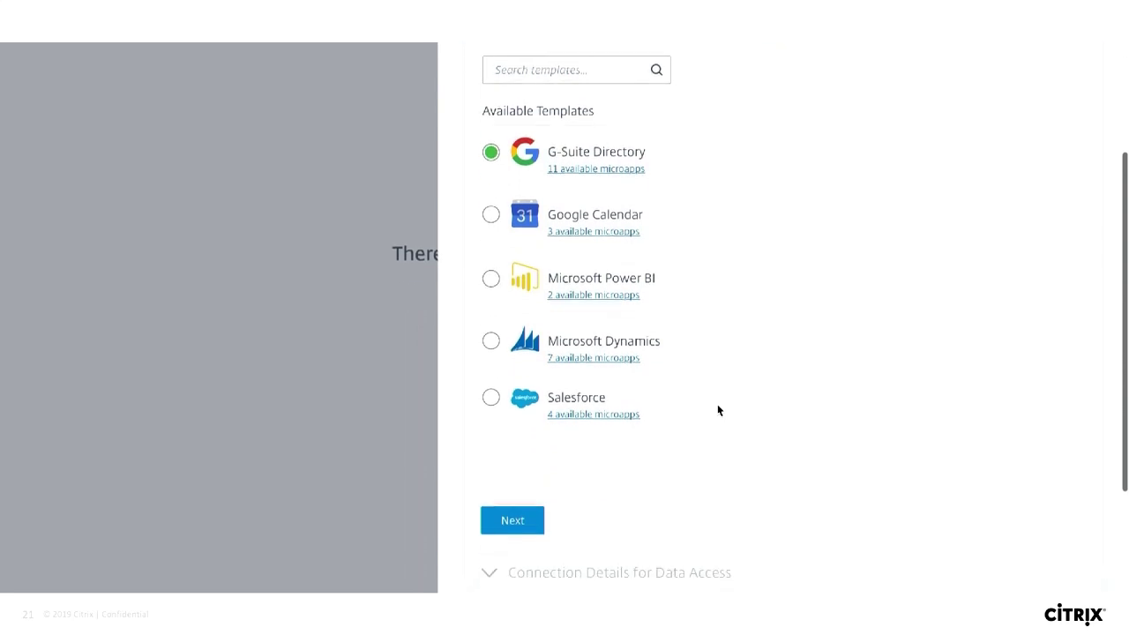
Enter the G-Suite Directory service account credentials and submit the integration.
{"action": "left_click", "coordinate": [511, 522]}
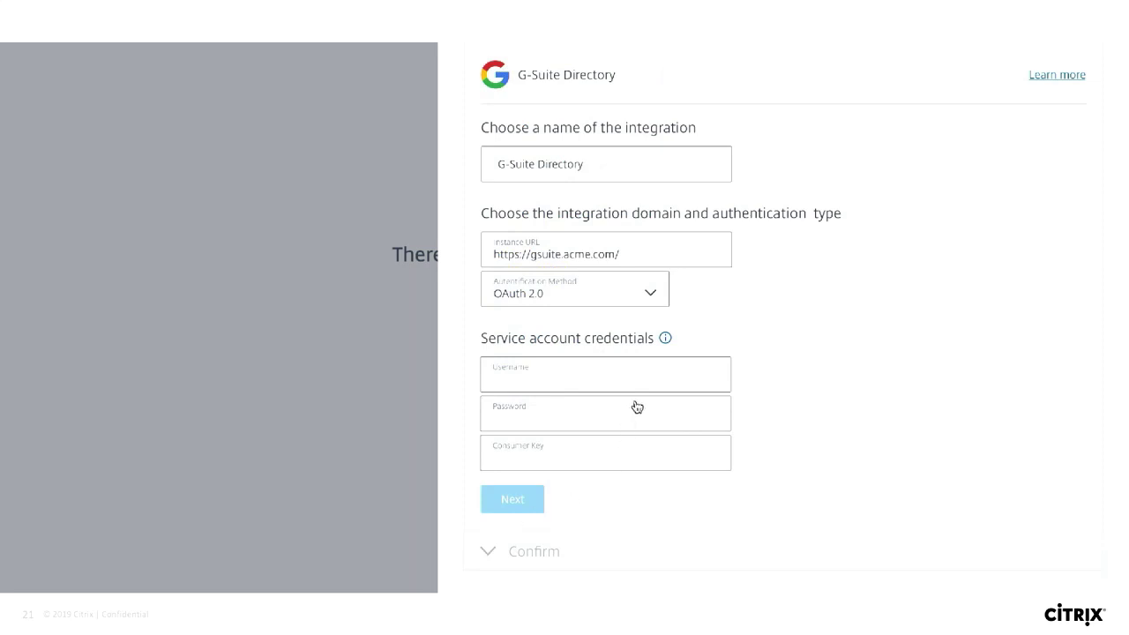
{"action": "left_click", "coordinate": [546, 377]}
{"action": "left_click", "coordinate": [509, 498]}
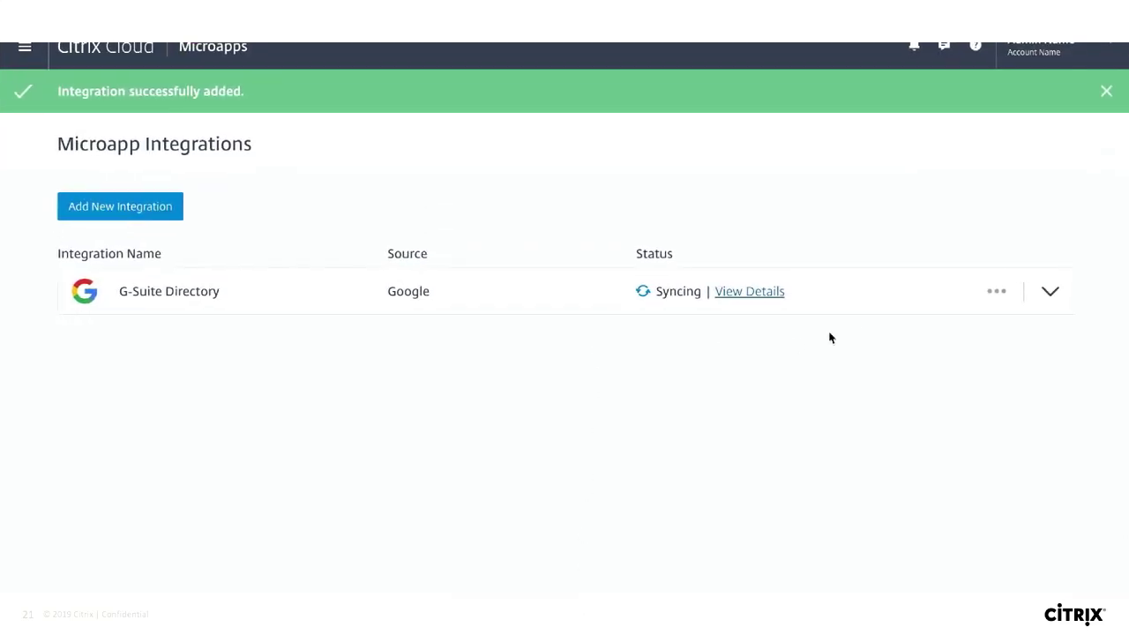
Expand the G-Suite Directory microapps and choose Configure SSO from its actions menu.
{"action": "left_click", "coordinate": [1047, 295]}
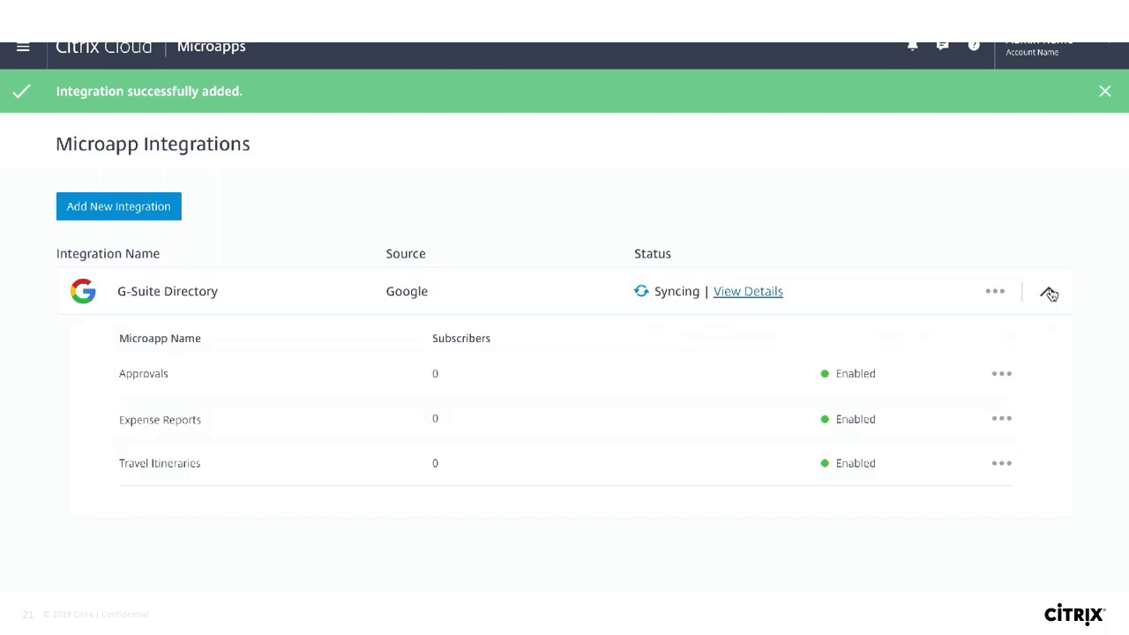
{"action": "left_click", "coordinate": [993, 292]}
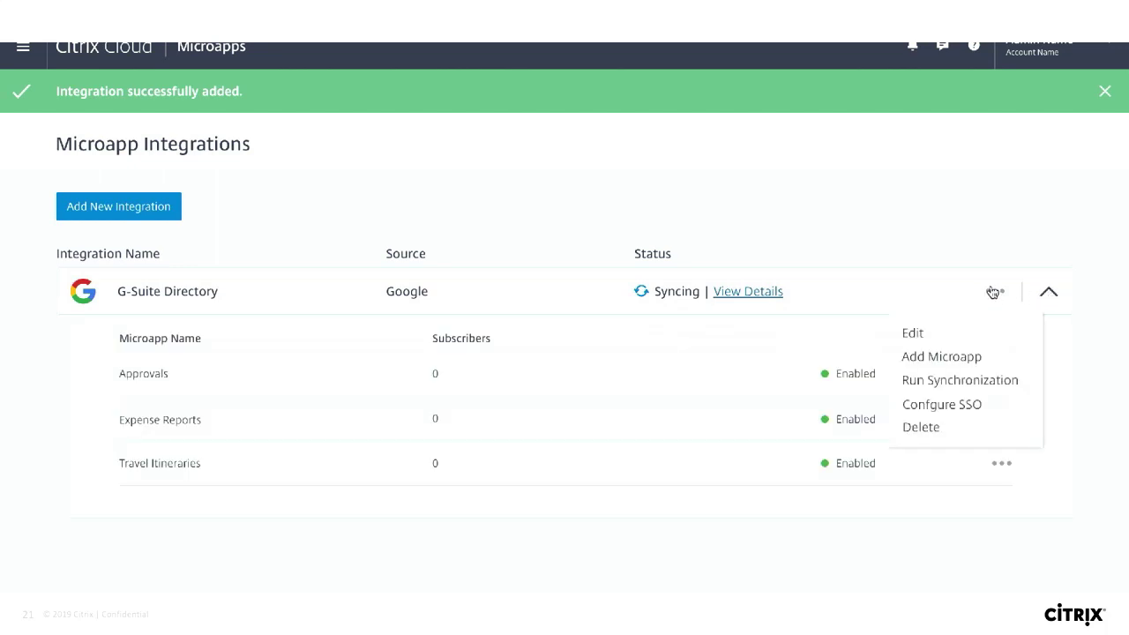
{"action": "left_click", "coordinate": [942, 408]}
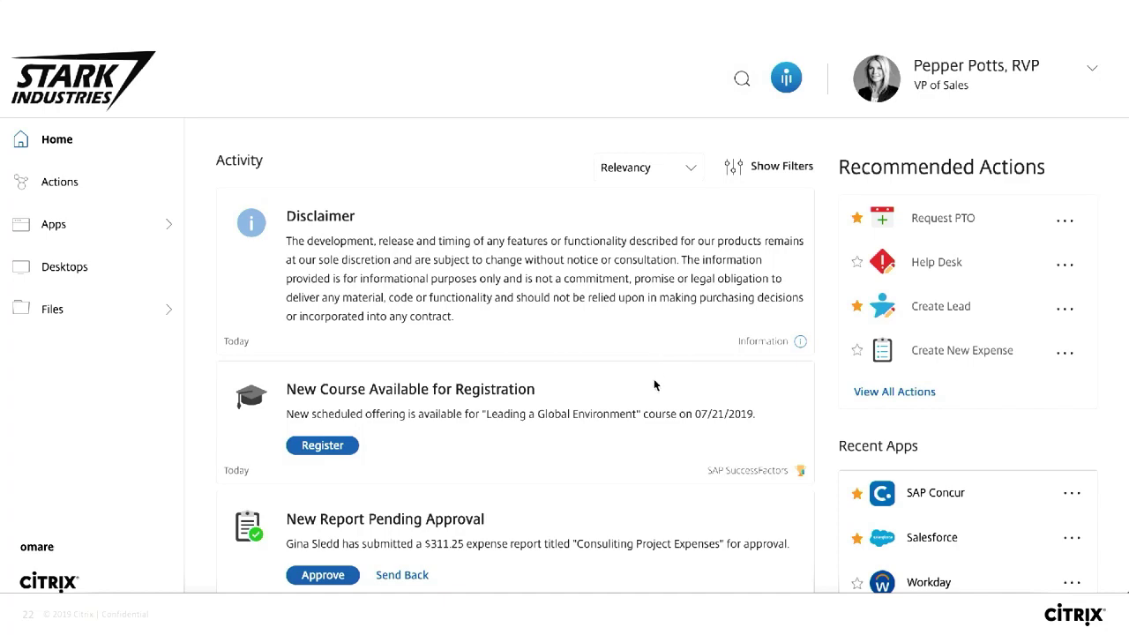
{"action": "scroll", "coordinate": [654, 378], "scroll_direction": "down", "scroll_amount": 1}
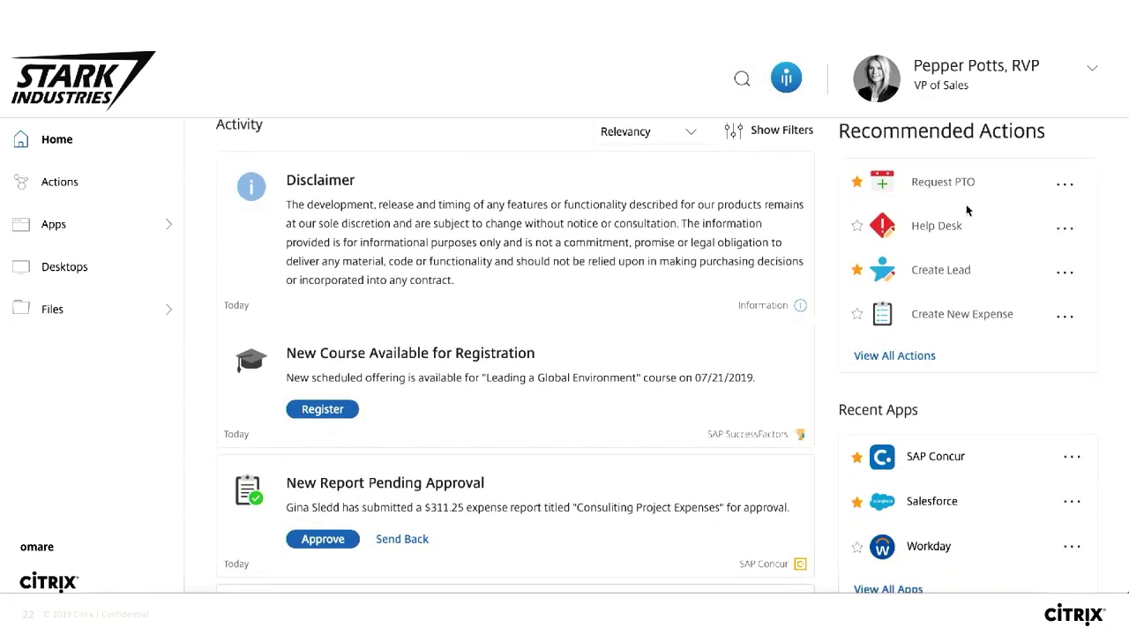
{"action": "left_click", "coordinate": [1065, 185]}
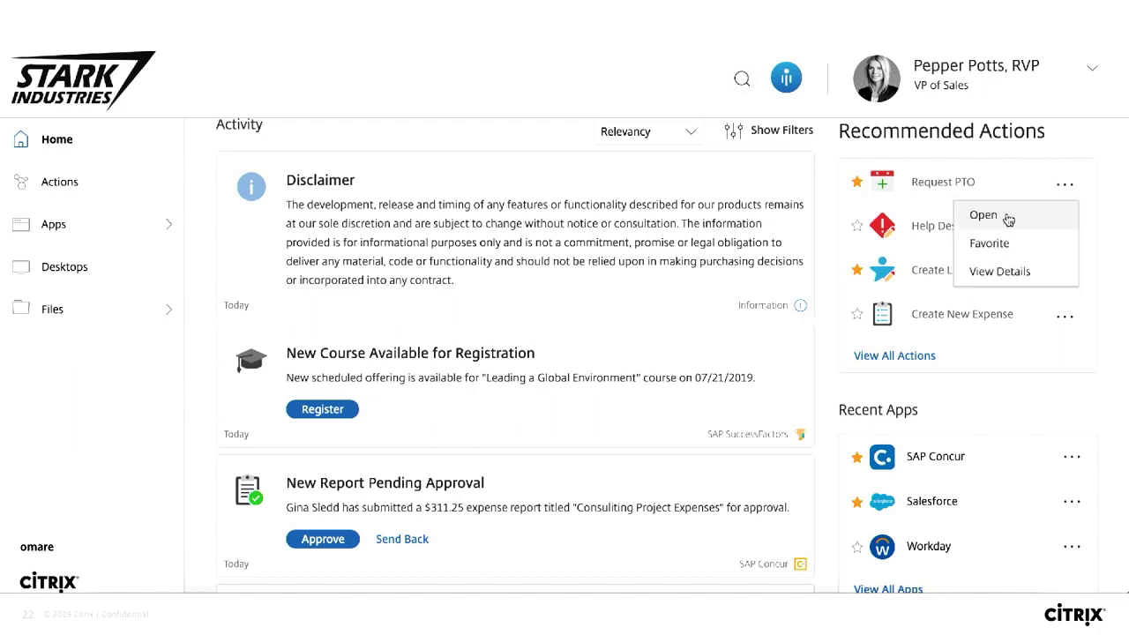
Submit the PTO request for 22/06/2019 to 26/06/2019 and scroll down the feed.
{"action": "left_click", "coordinate": [1000, 273]}
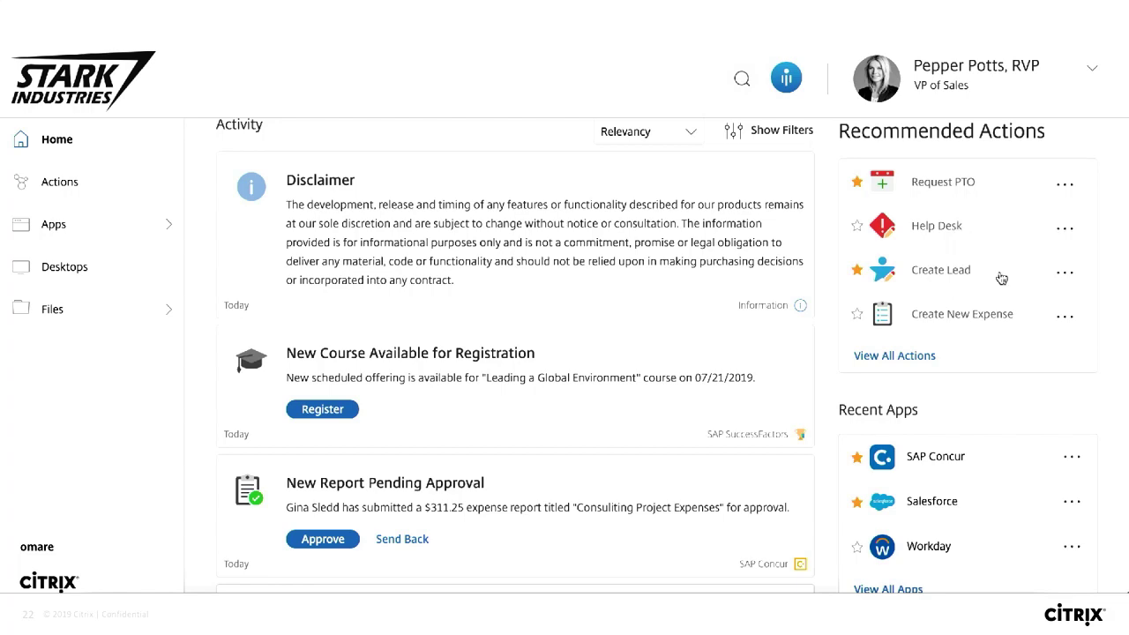
{"action": "left_click", "coordinate": [945, 184]}
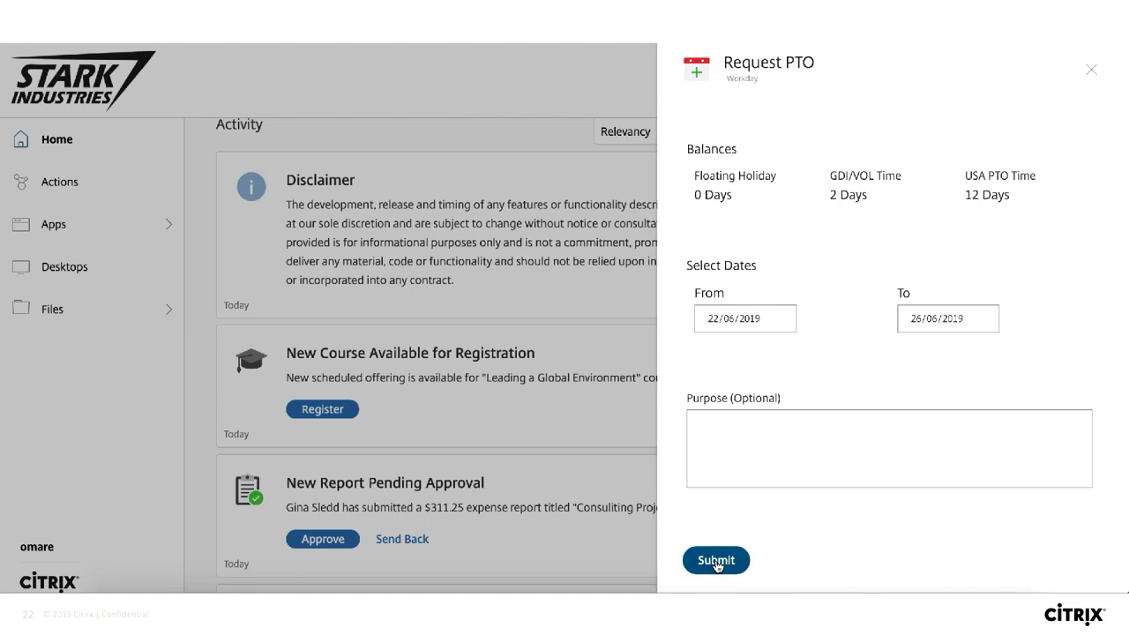
{"action": "left_click", "coordinate": [716, 562]}
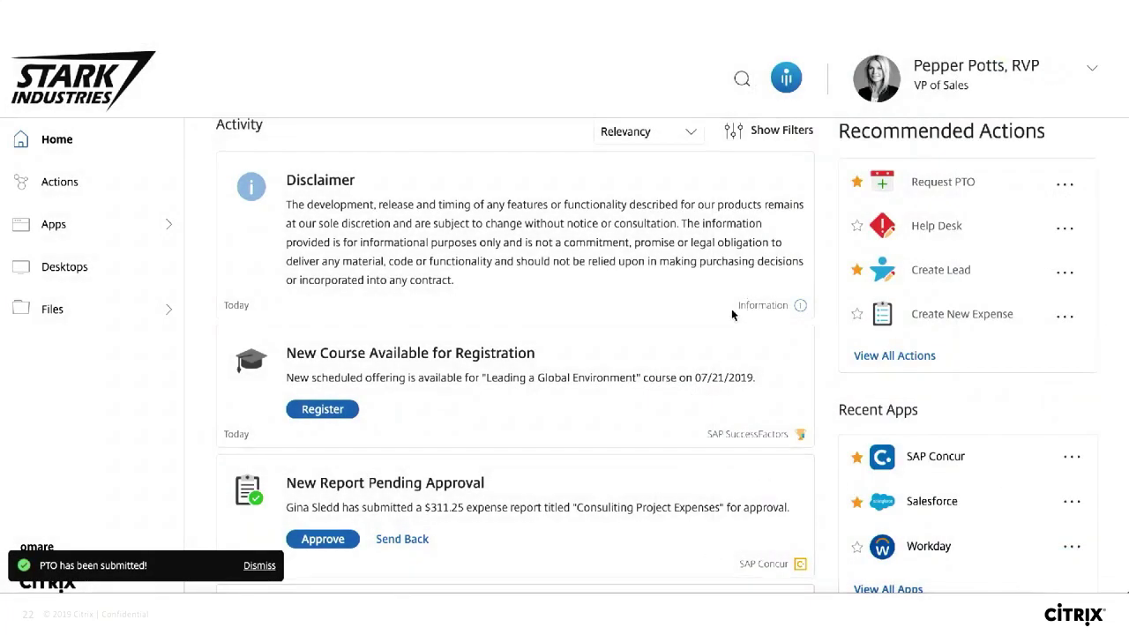
{"action": "scroll", "coordinate": [611, 333], "scroll_direction": "down", "scroll_amount": 5}
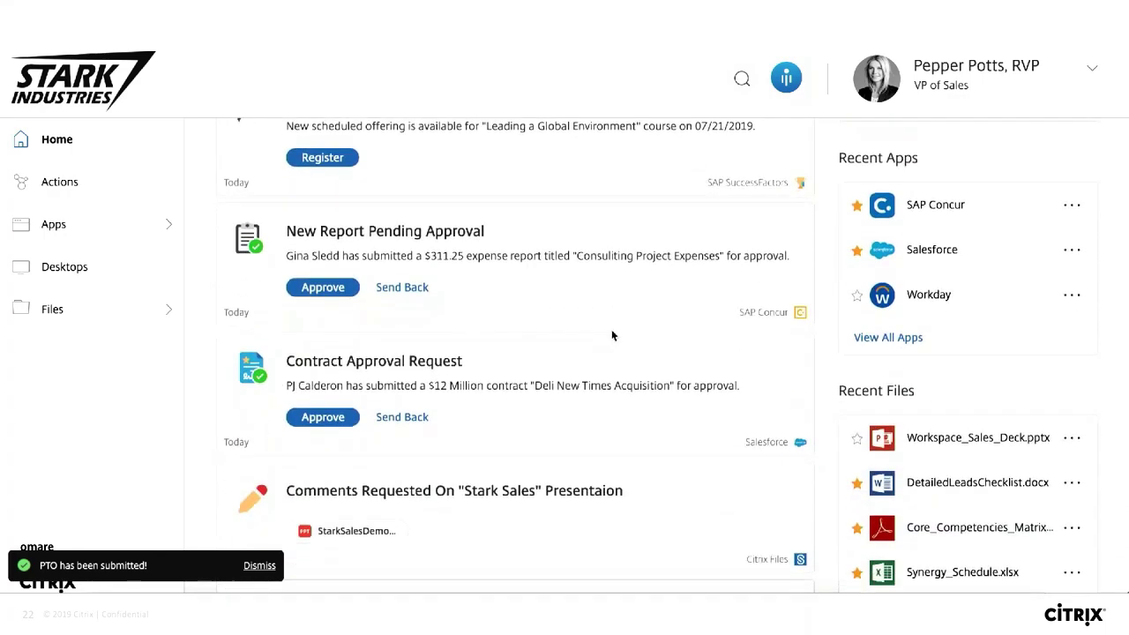
{"action": "scroll", "coordinate": [613, 336], "scroll_direction": "down", "scroll_amount": 2}
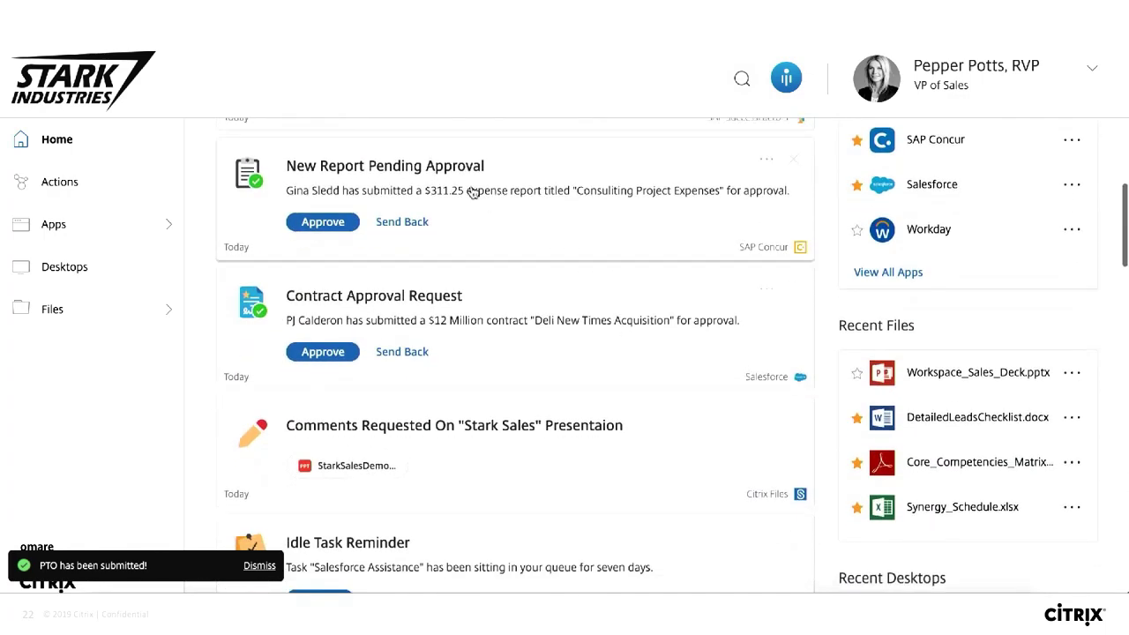
Open the $311.25 Consulting Project expense report details and approve it.
{"action": "left_click", "coordinate": [435, 190]}
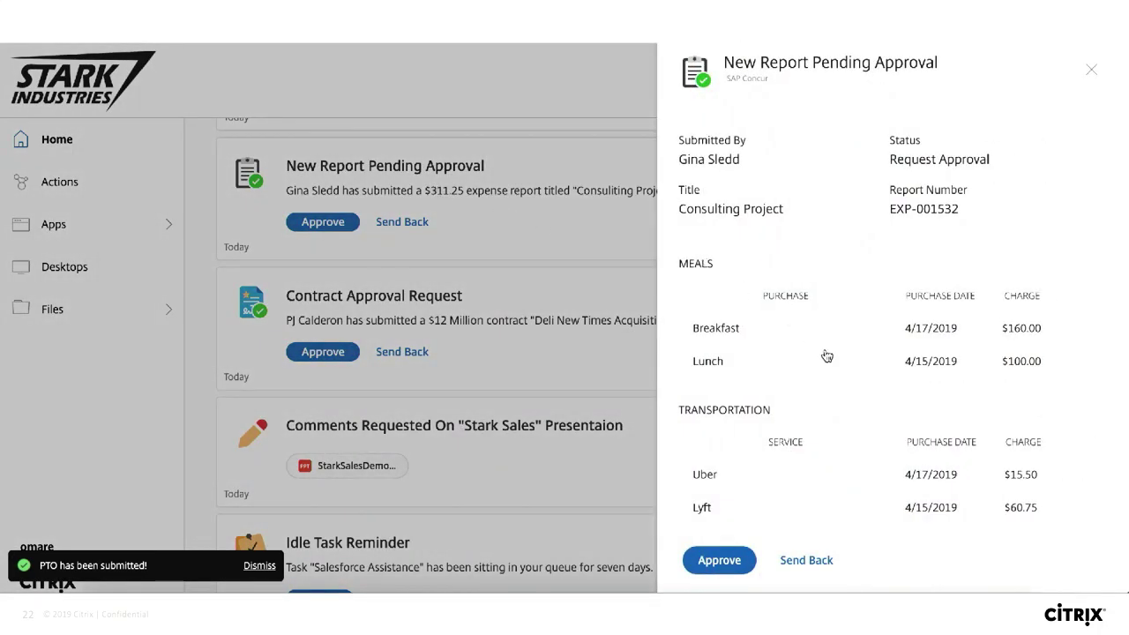
{"action": "scroll", "coordinate": [849, 395], "scroll_direction": "down", "scroll_amount": 1}
{"action": "scroll", "coordinate": [849, 395], "scroll_direction": "down", "scroll_amount": 1}
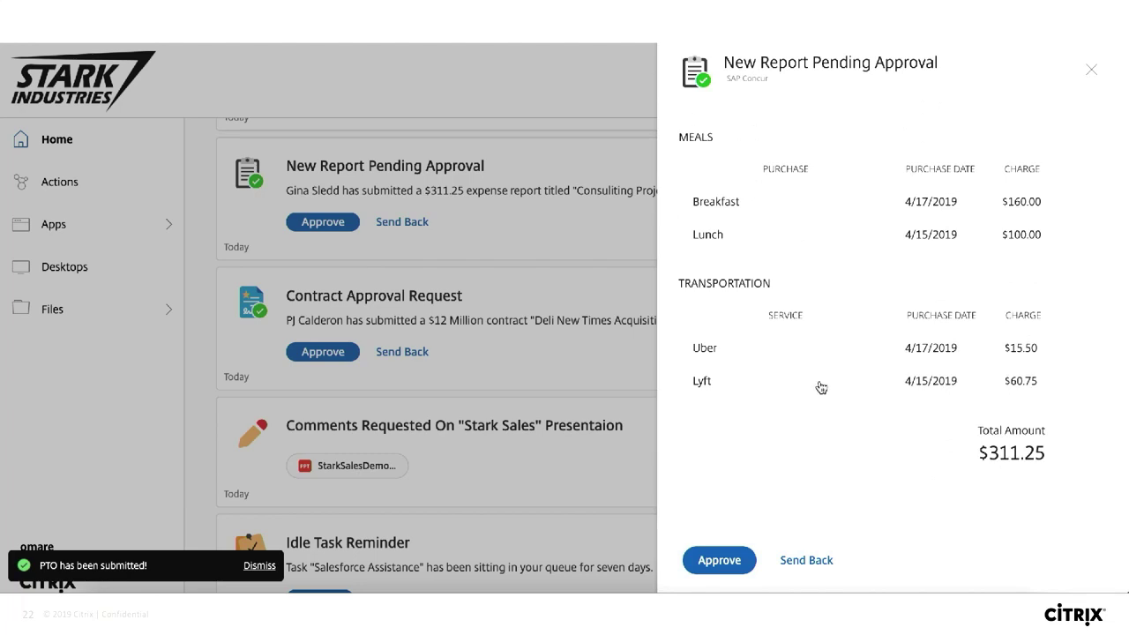
{"action": "left_click", "coordinate": [719, 560]}
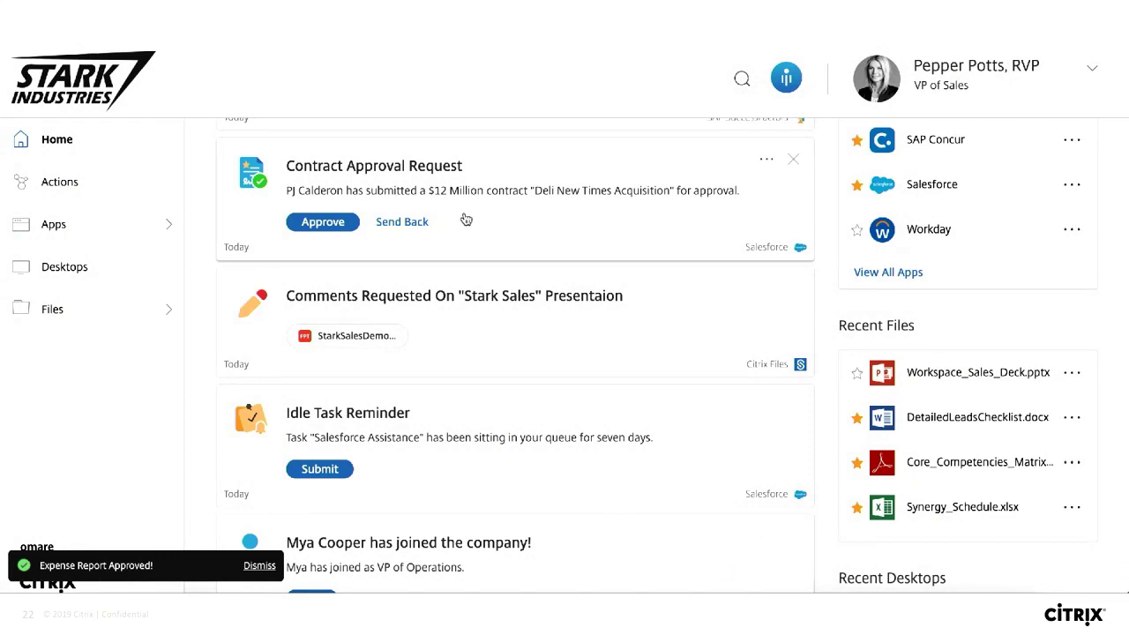
Respond to the Deli New Times Acquisition contract approval request.
{"action": "left_click", "coordinate": [322, 224]}
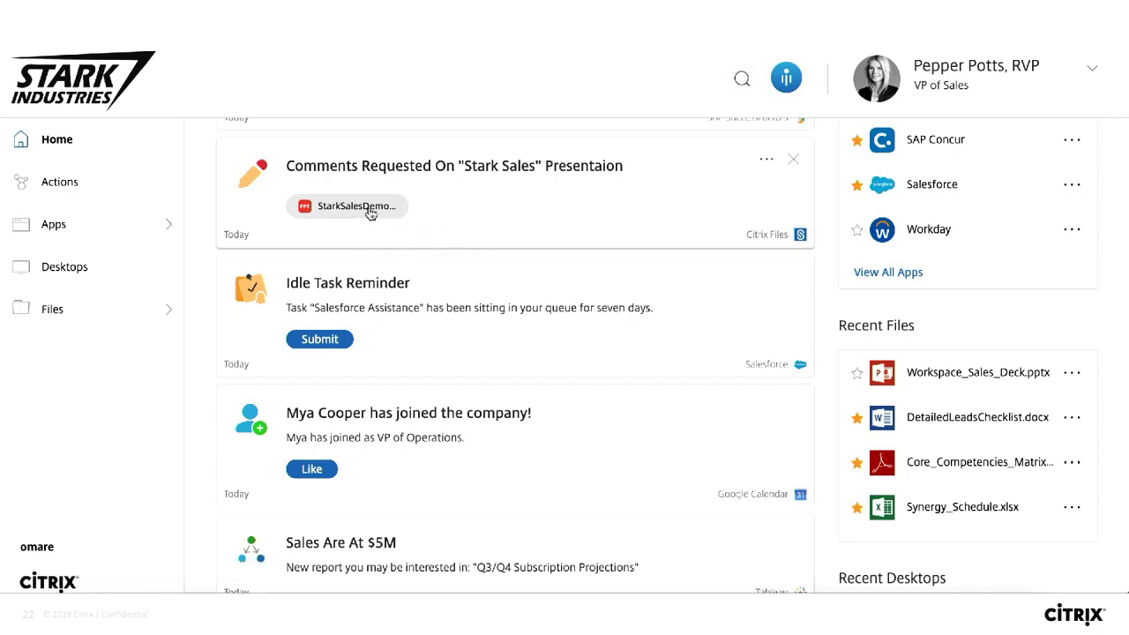
{"action": "scroll", "coordinate": [384, 291], "scroll_direction": "down", "scroll_amount": 2}
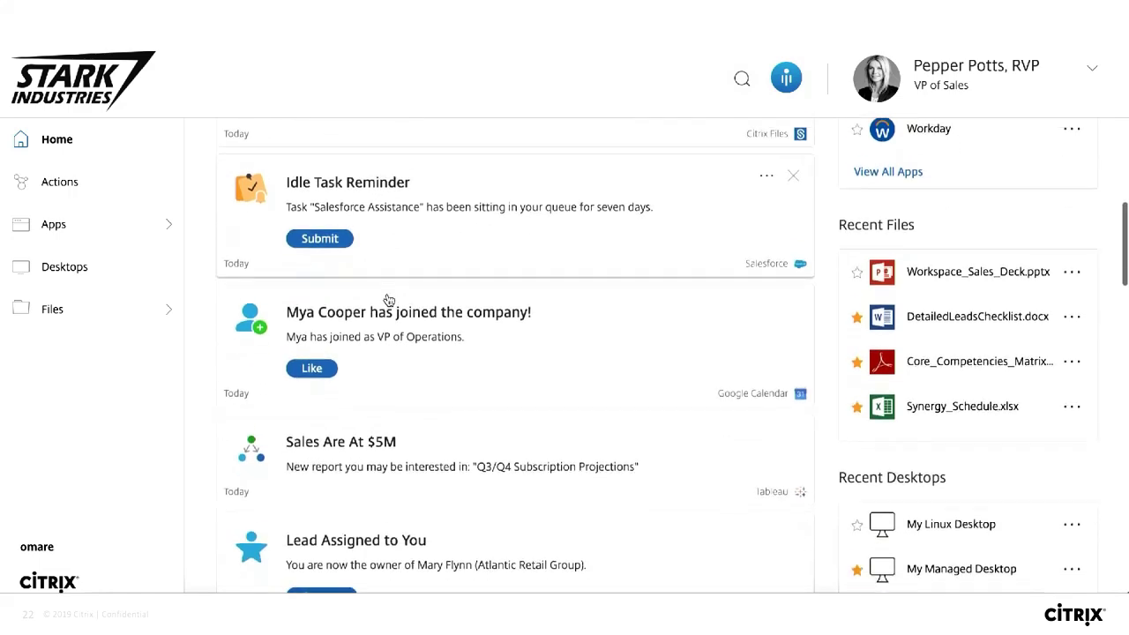
{"action": "scroll", "coordinate": [388, 300], "scroll_direction": "down", "scroll_amount": 1}
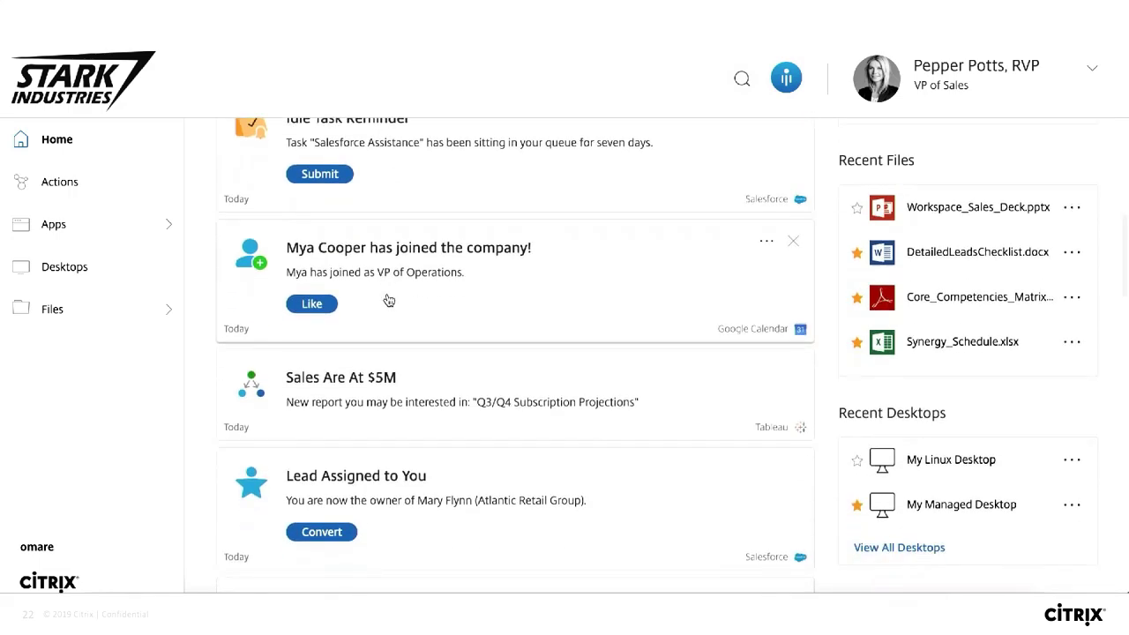
Like the new VP of Operations joining announcement.
{"action": "left_click", "coordinate": [313, 303]}
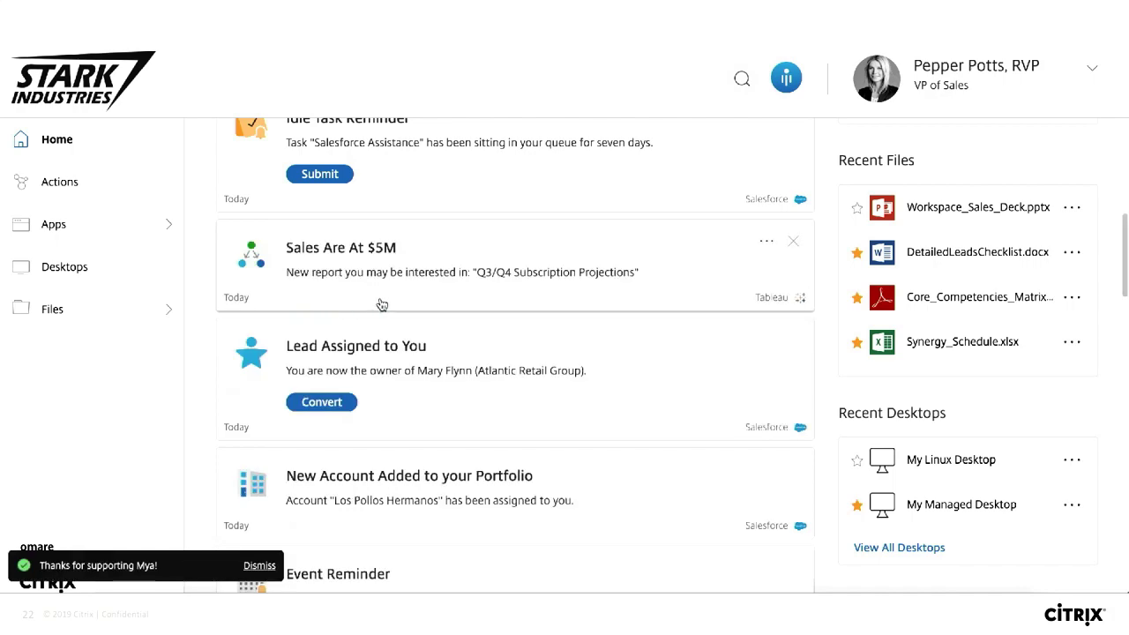
{"action": "scroll", "coordinate": [398, 307], "scroll_direction": "down", "scroll_amount": 3}
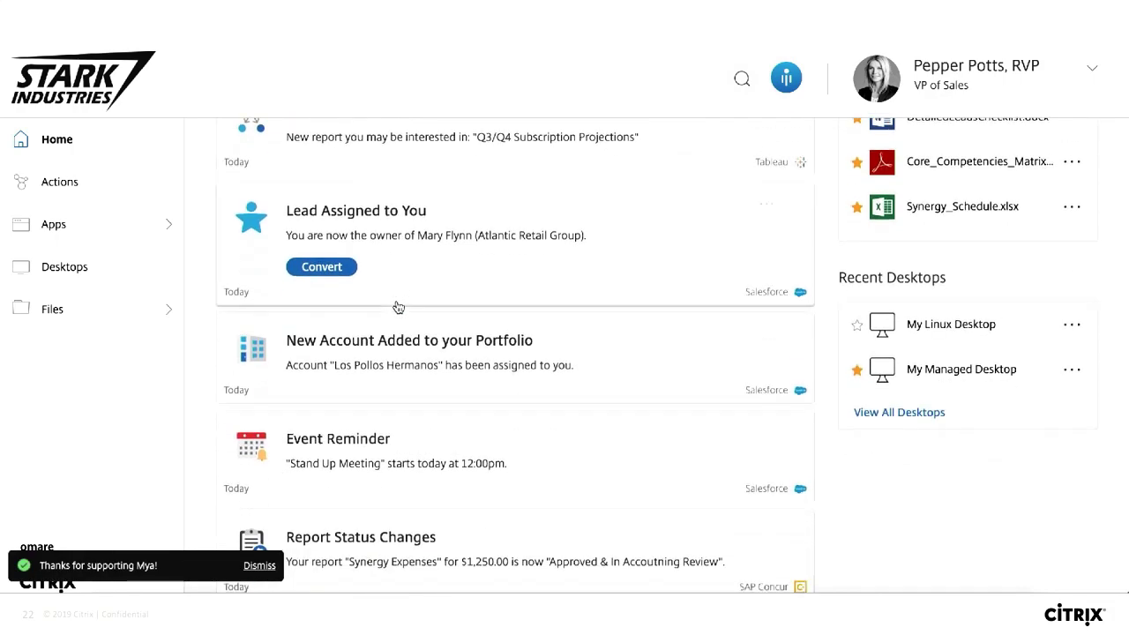
{"action": "scroll", "coordinate": [397, 307], "scroll_direction": "down", "scroll_amount": 2}
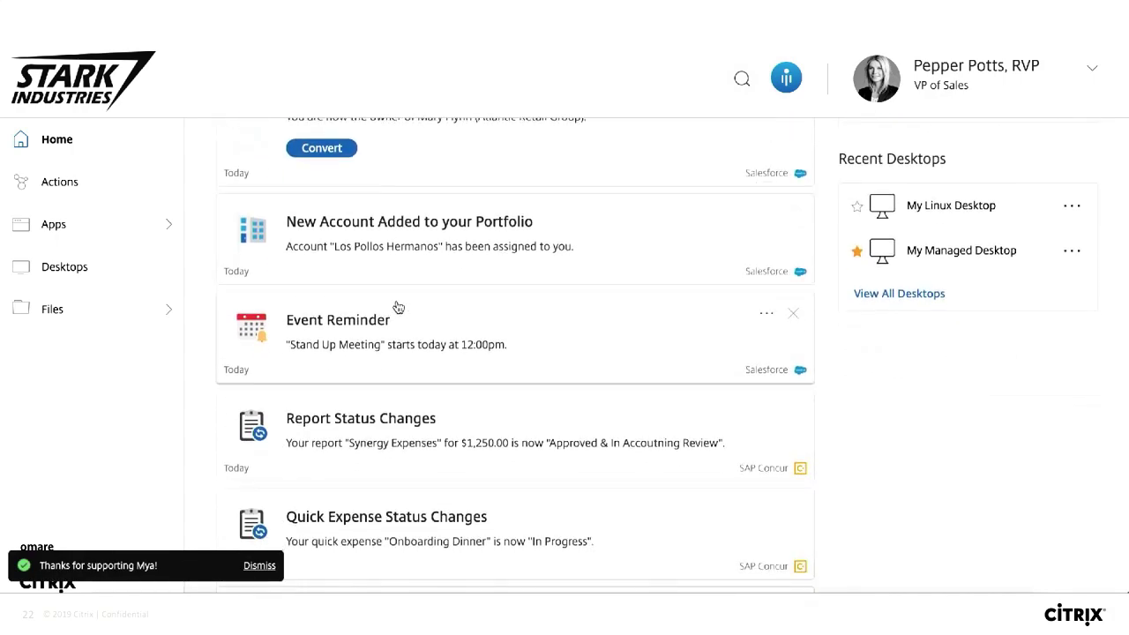
{"action": "scroll", "coordinate": [398, 307], "scroll_direction": "down", "scroll_amount": 1}
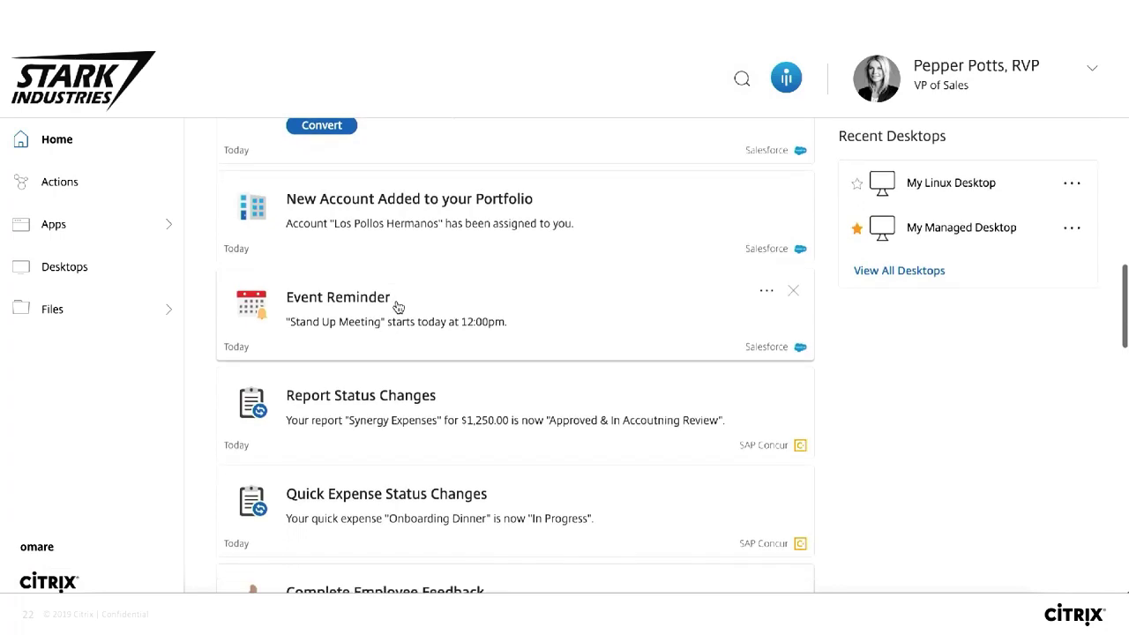
{"action": "left_click", "coordinate": [424, 201]}
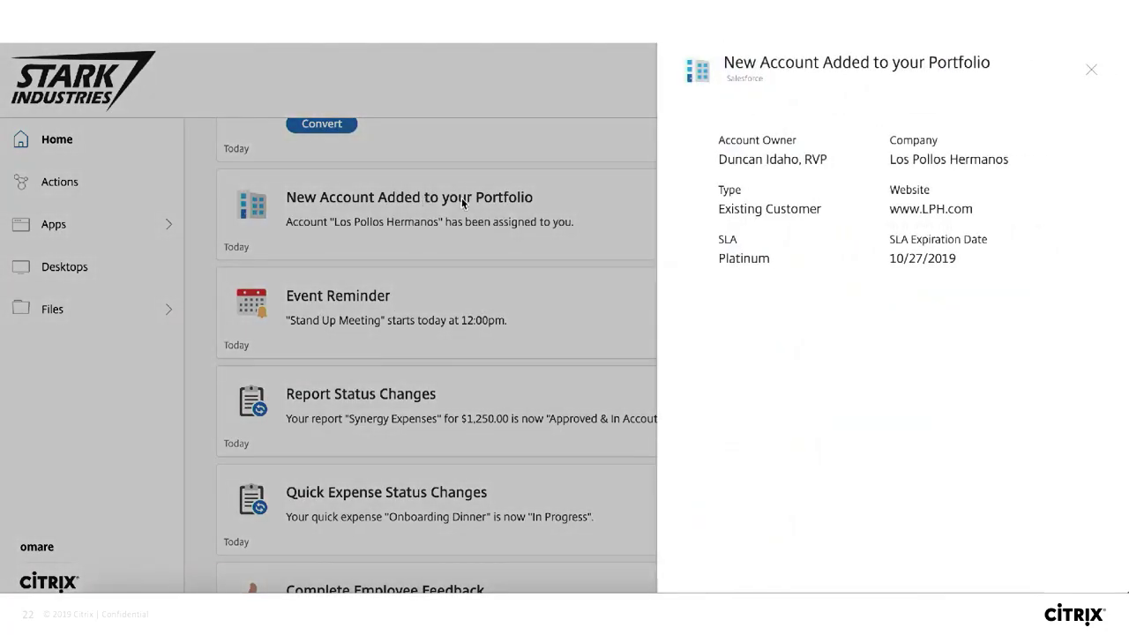
{"action": "left_click", "coordinate": [1092, 73]}
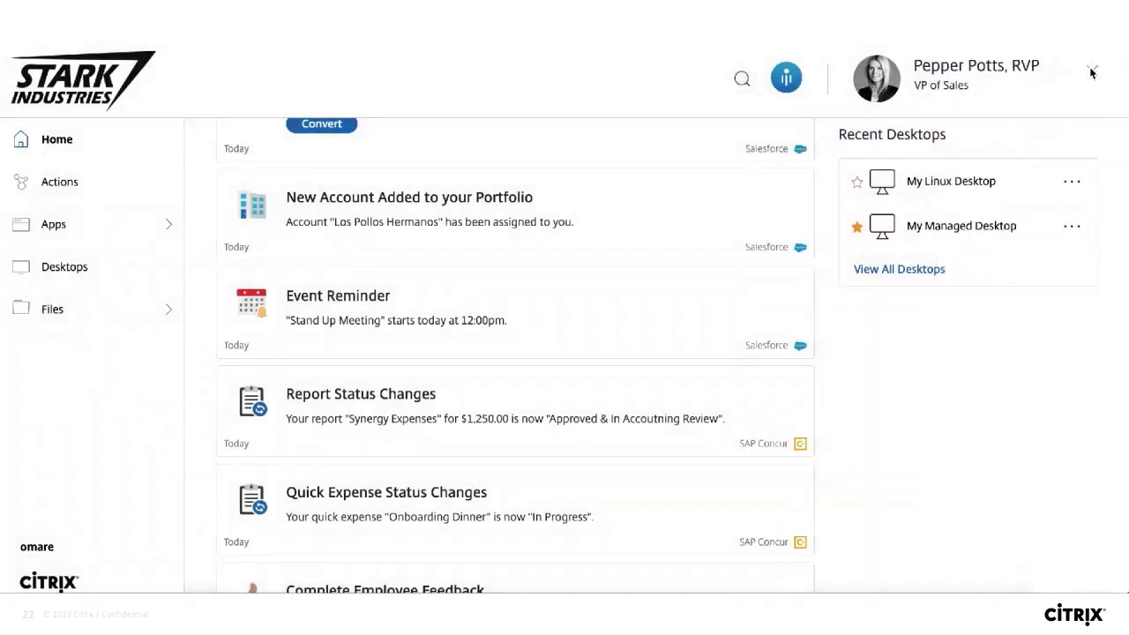
{"action": "scroll", "coordinate": [565, 321], "scroll_direction": "down", "scroll_amount": 3}
{"action": "scroll", "coordinate": [565, 321], "scroll_direction": "down", "scroll_amount": 2}
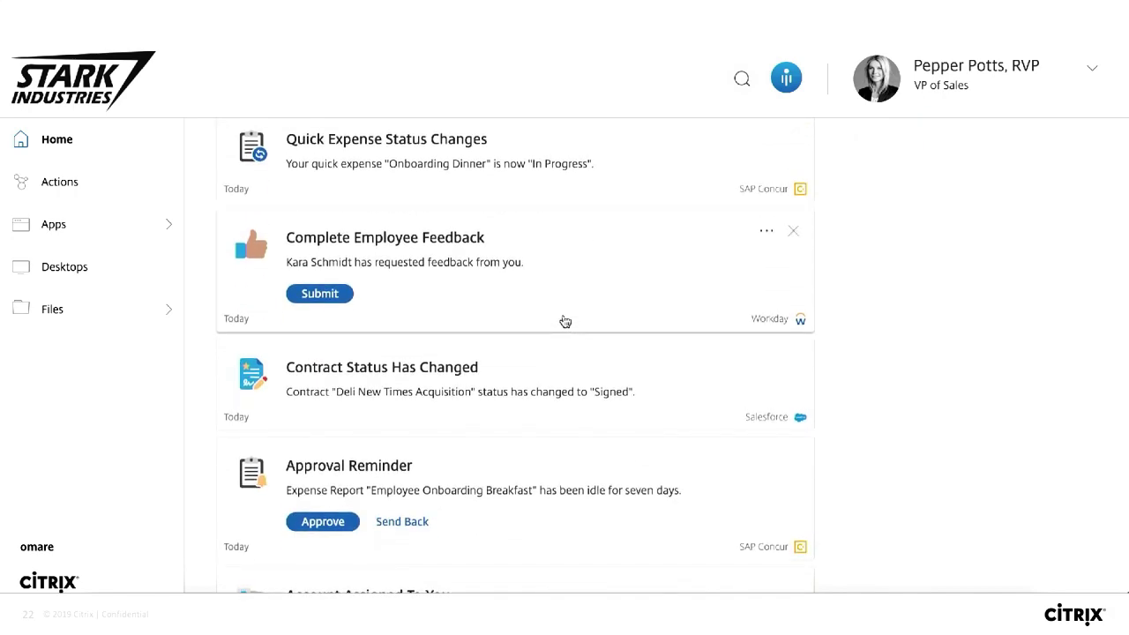
{"action": "scroll", "coordinate": [565, 321], "scroll_direction": "up", "scroll_amount": 10}
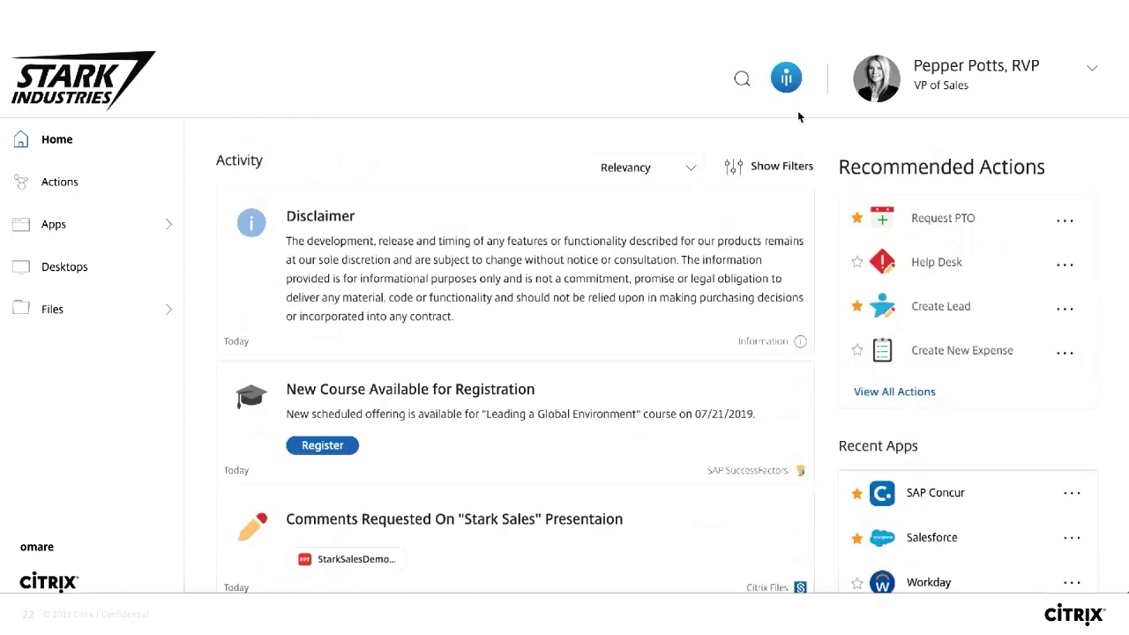
Ask the Workspace Assistant who the new VP of Operations is.
{"action": "left_click", "coordinate": [786, 79]}
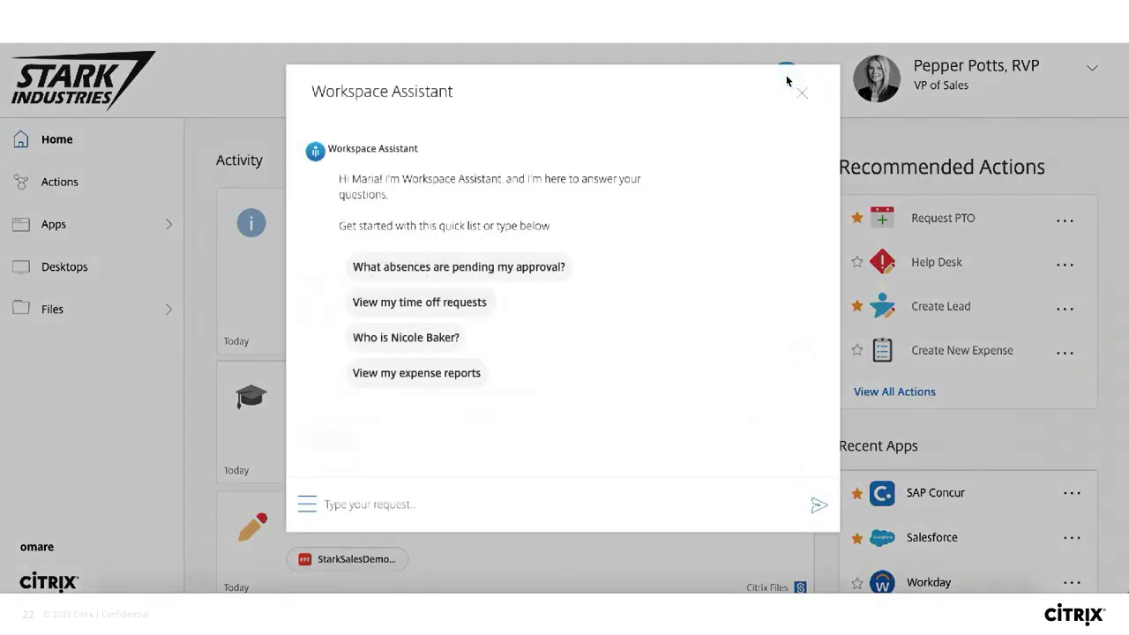
{"action": "left_click", "coordinate": [439, 508]}
{"action": "key", "text": "Return"}
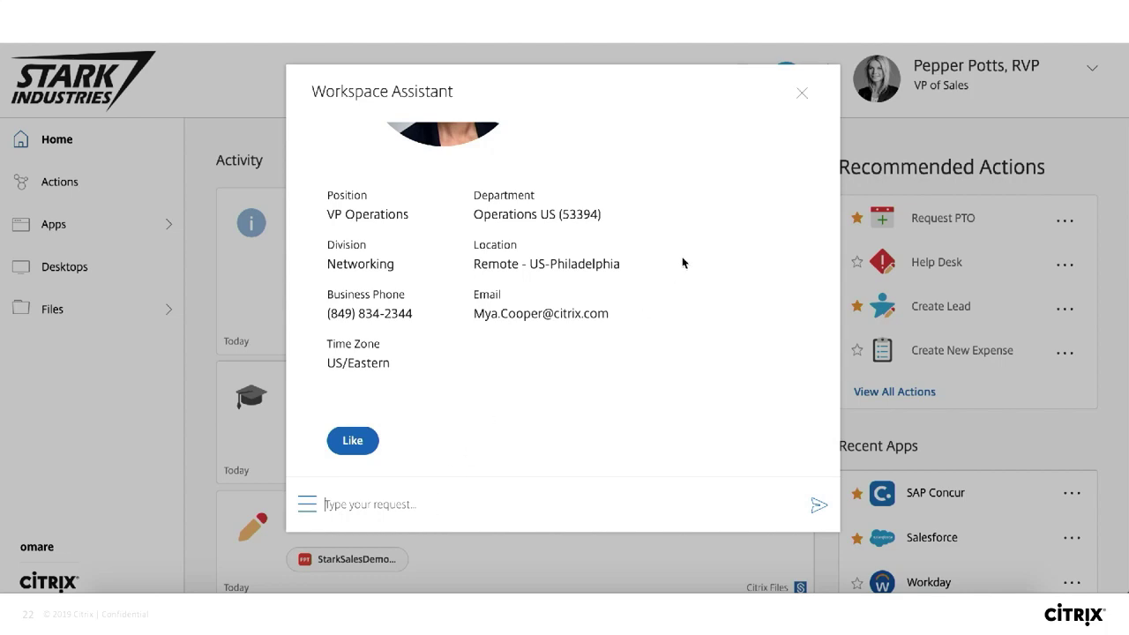
Like the new colleague from her contact card, then close the assistant.
{"action": "scroll", "coordinate": [681, 263], "scroll_direction": "up", "scroll_amount": 3}
{"action": "scroll", "coordinate": [682, 263], "scroll_direction": "down", "scroll_amount": 2}
{"action": "scroll", "coordinate": [681, 263], "scroll_direction": "down", "scroll_amount": 2}
{"action": "left_click", "coordinate": [351, 440]}
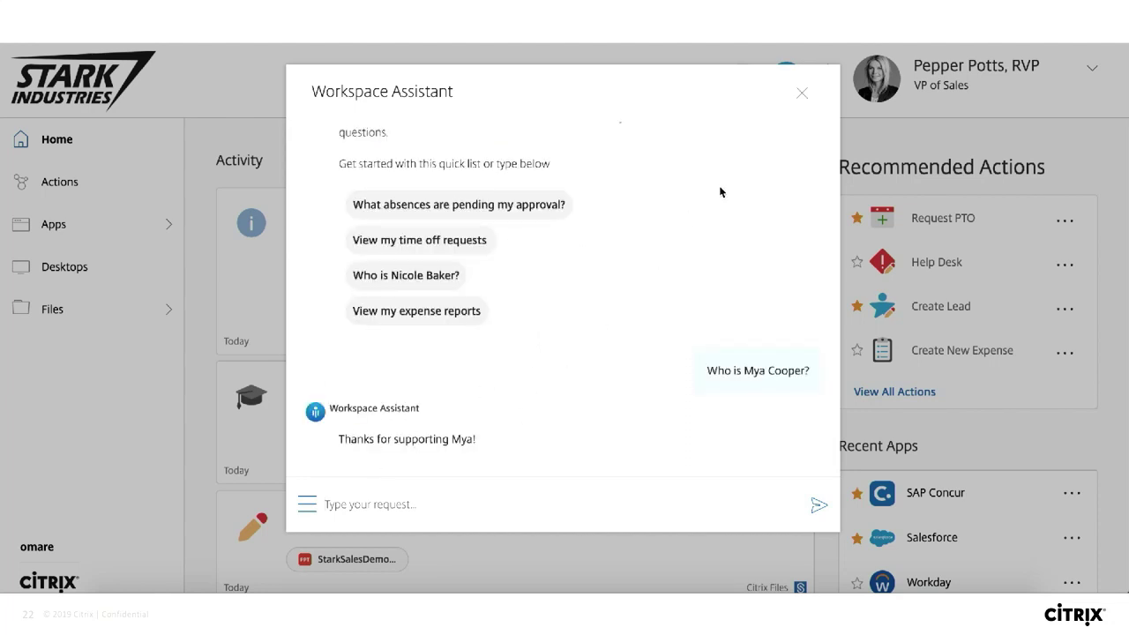
{"action": "left_click", "coordinate": [801, 93]}
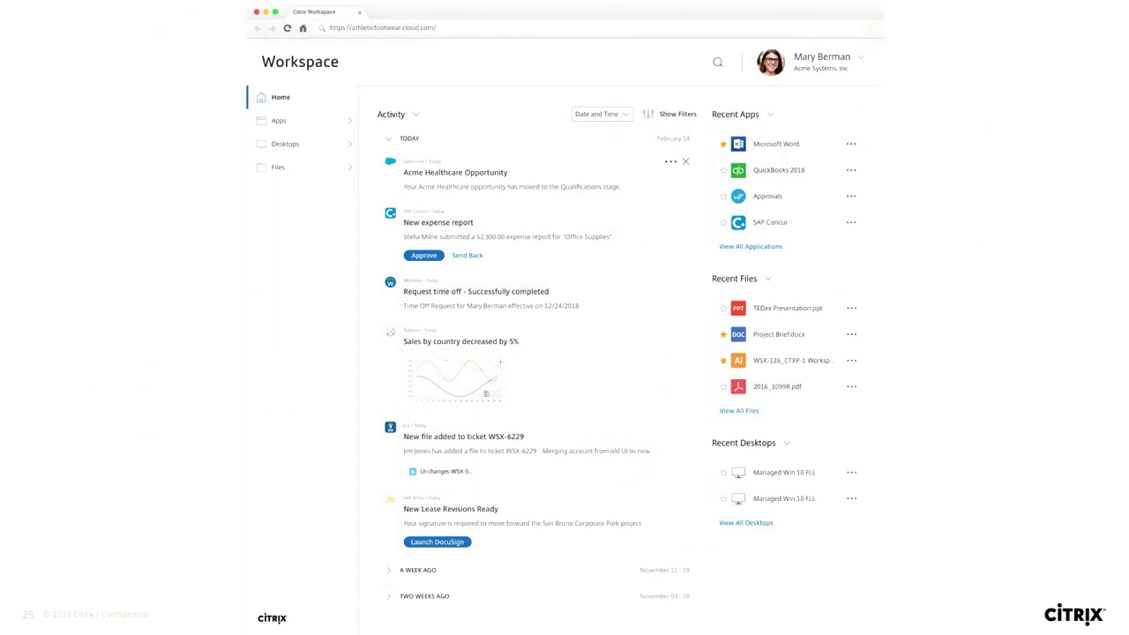
Step through the Send to Microsoft Teams mockup, picking Sales - New Opportunities with a message.
{"action": "key", "text": "Right"}
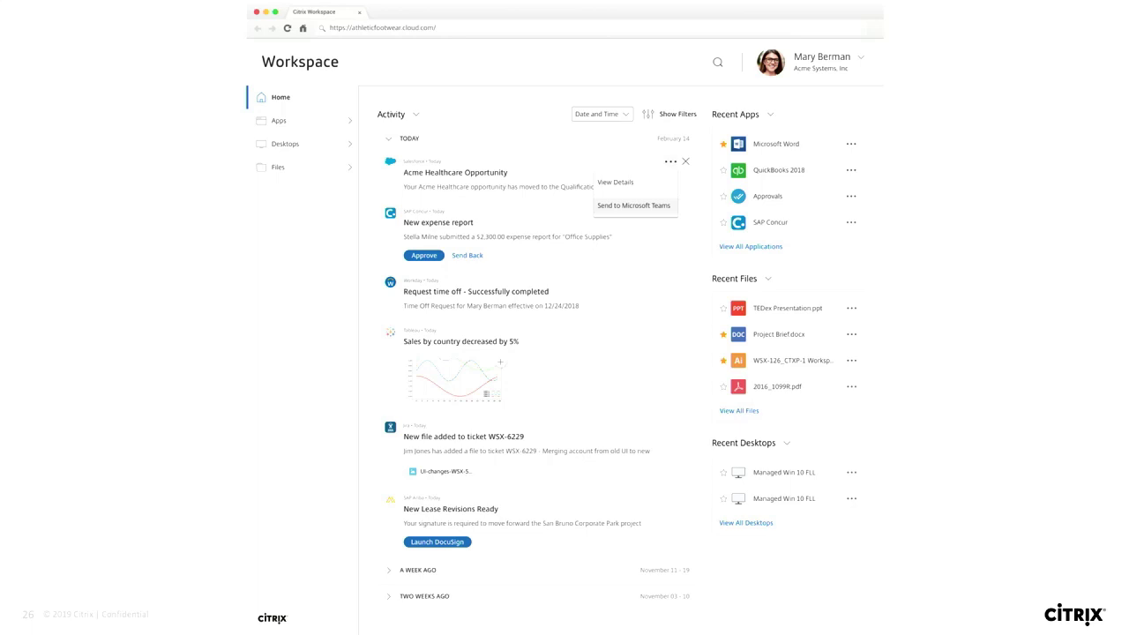
{"action": "key", "text": "Right"}
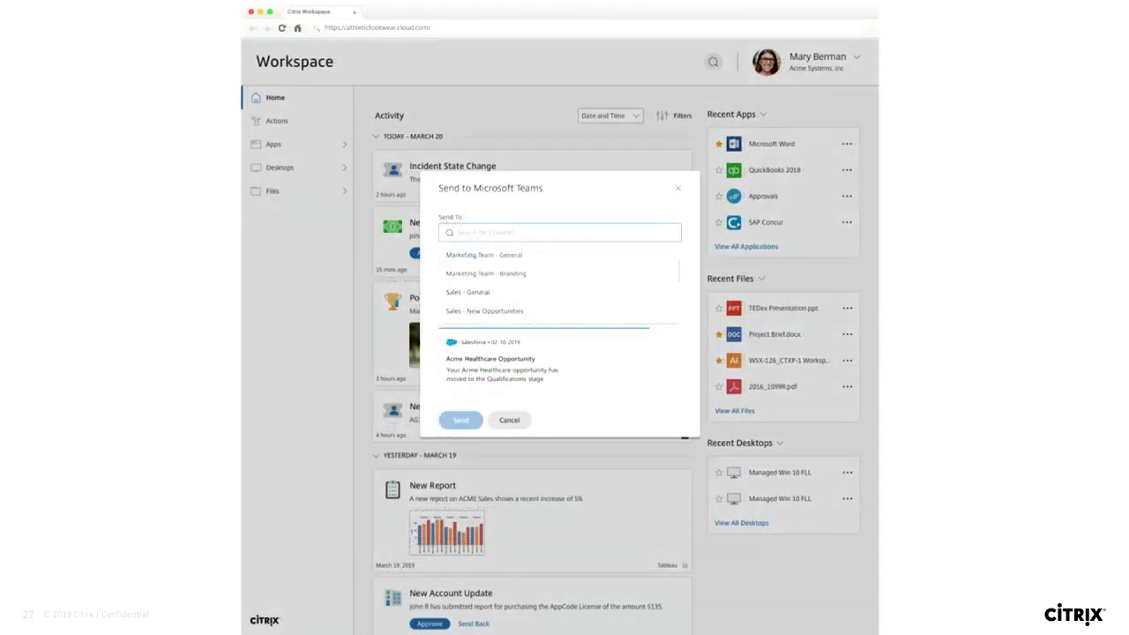
{"action": "key", "text": "Right"}
{"action": "key", "text": "Right"}
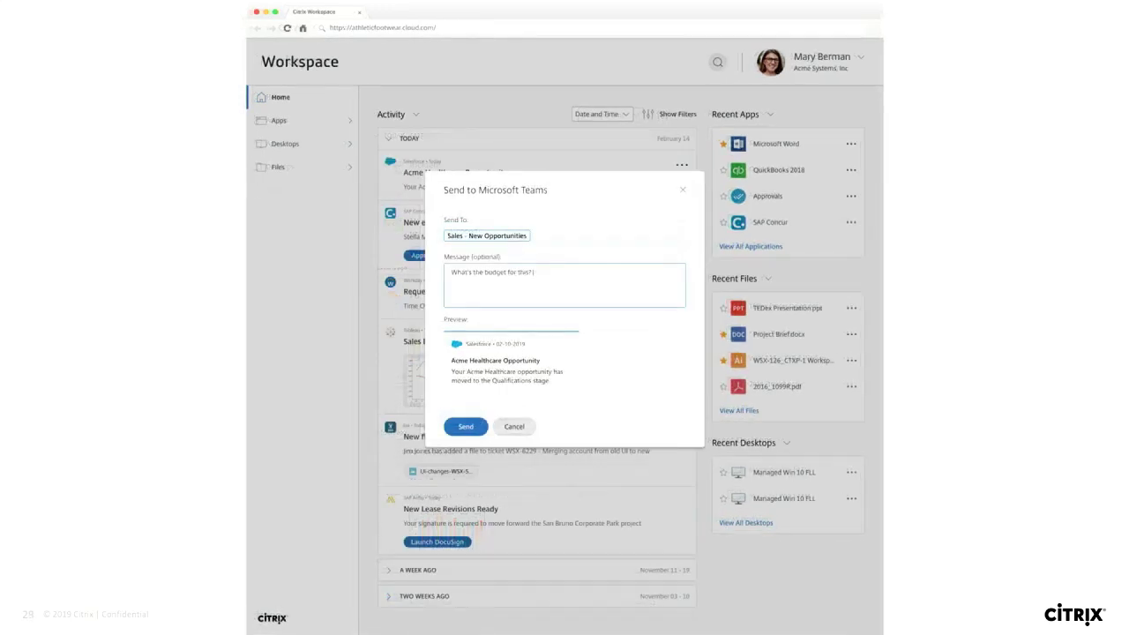
{"action": "key", "text": "Right"}
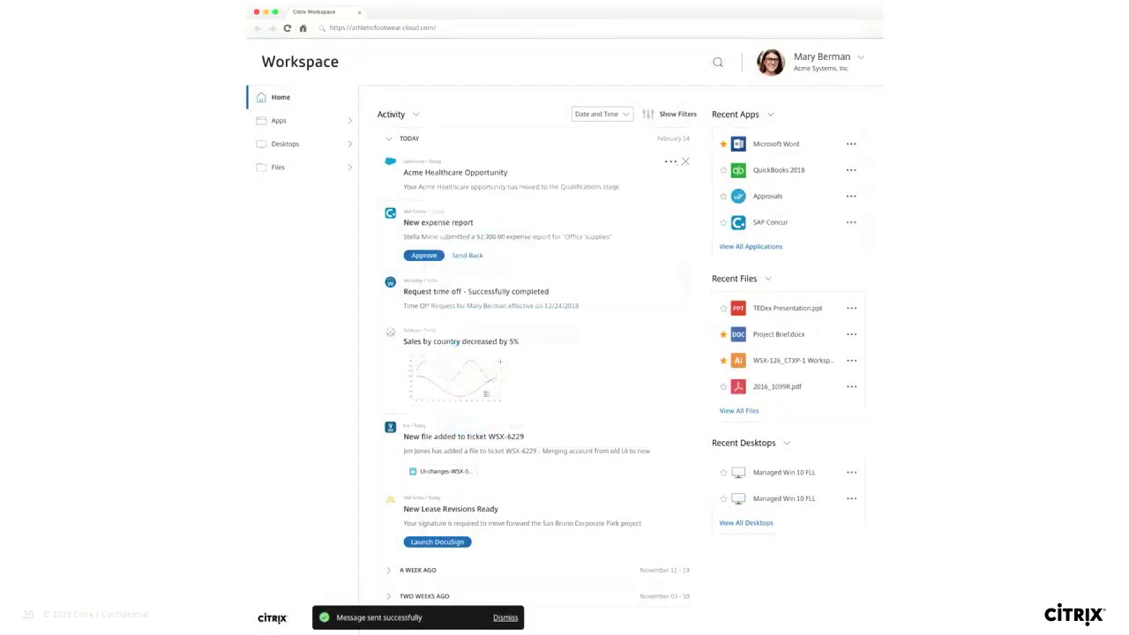